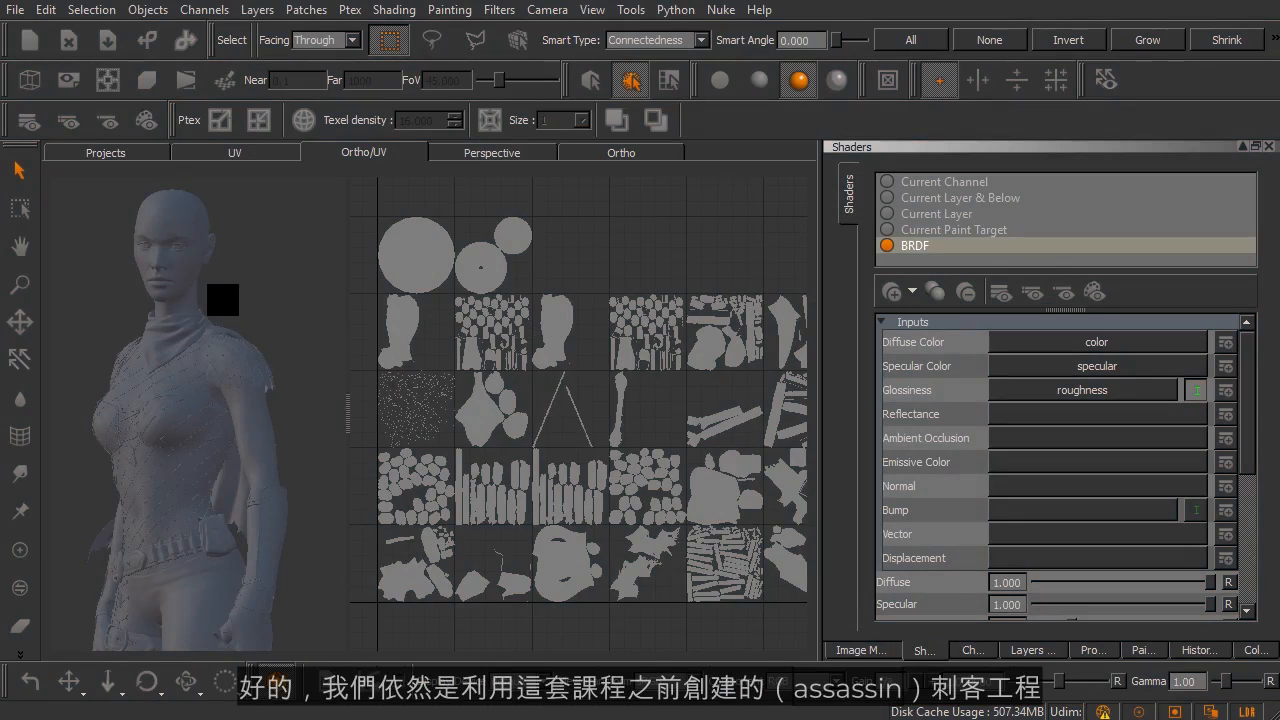
Step: Select UV patches 1001, 1002 and 1003 in turn to check which parts of the character each one covers
mouse_move(537, 337)
middle_down()
mouse_move(520, 355)
mouse_move(513, 331)
middle_up()
alt+right_drag(561, 316, 555, 309)
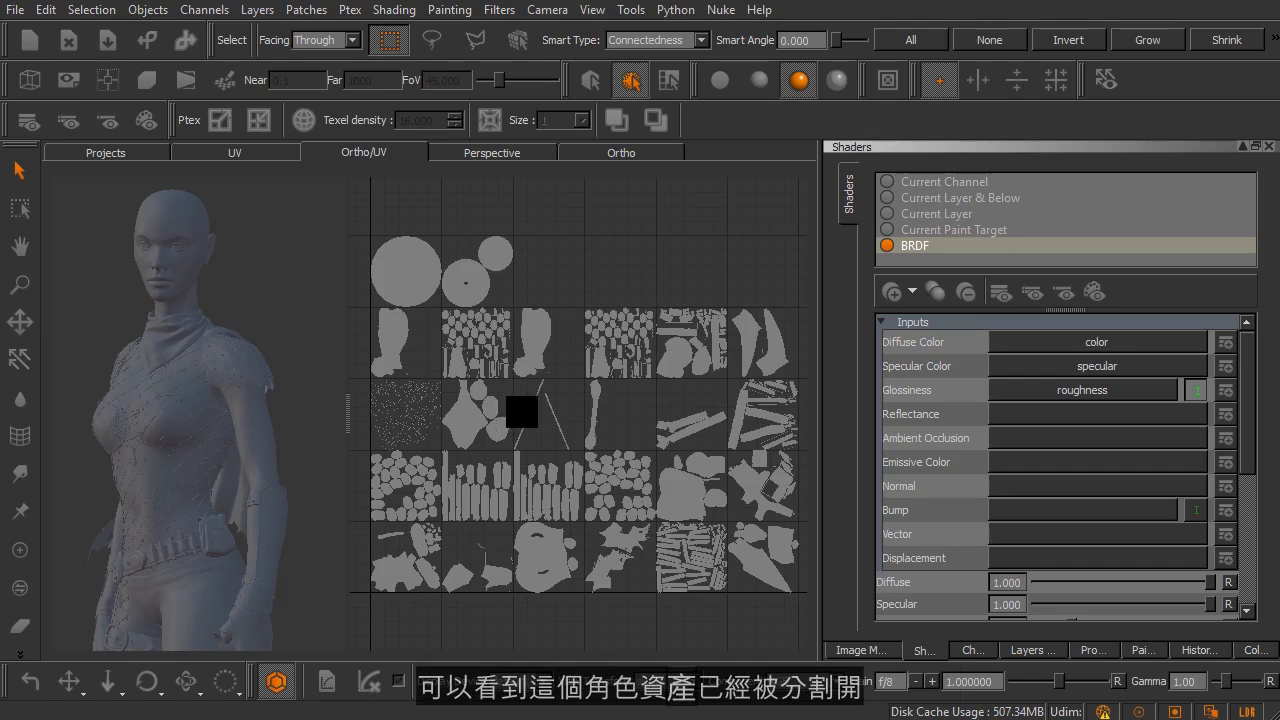
click(406, 566)
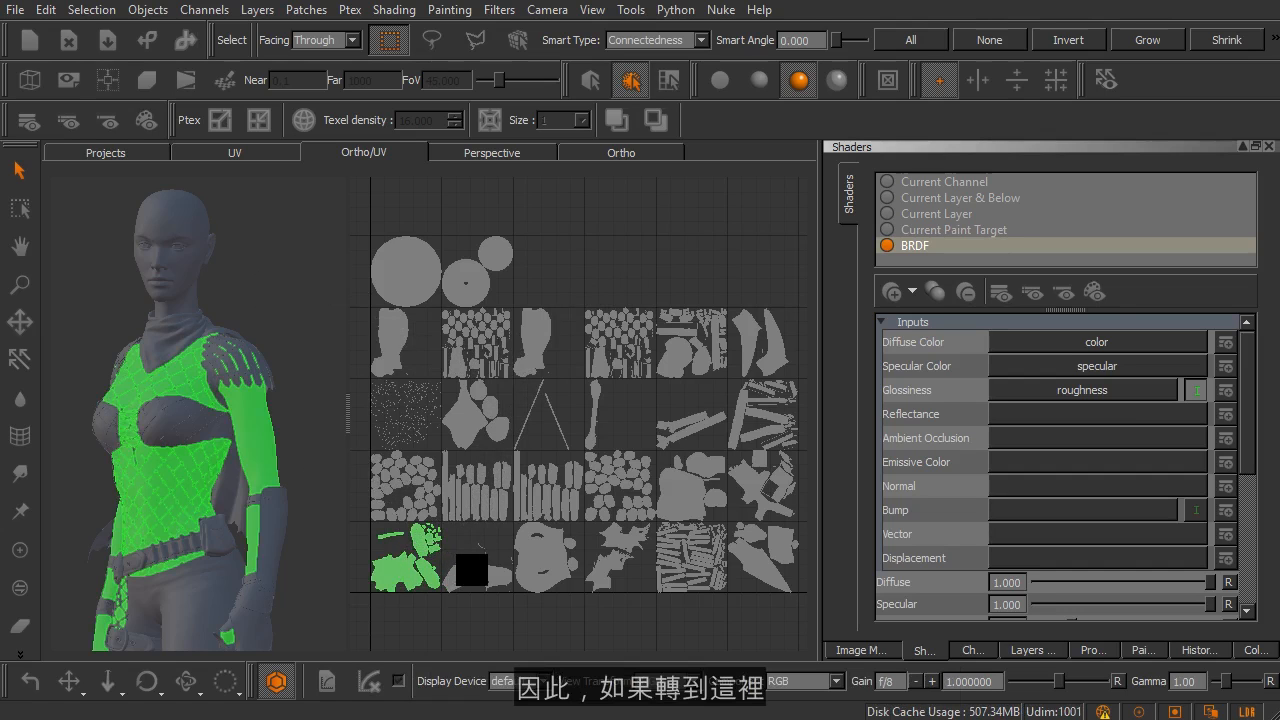
click(461, 577)
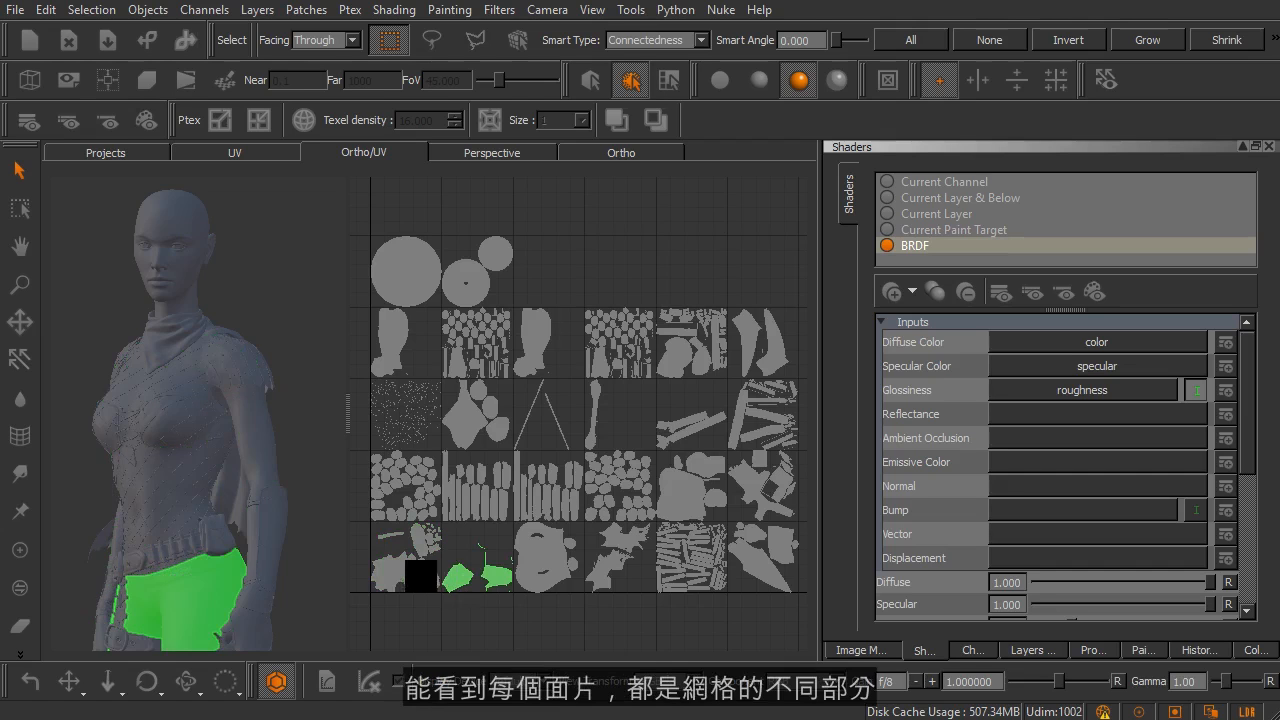
middle_drag(306, 557, 260, 343)
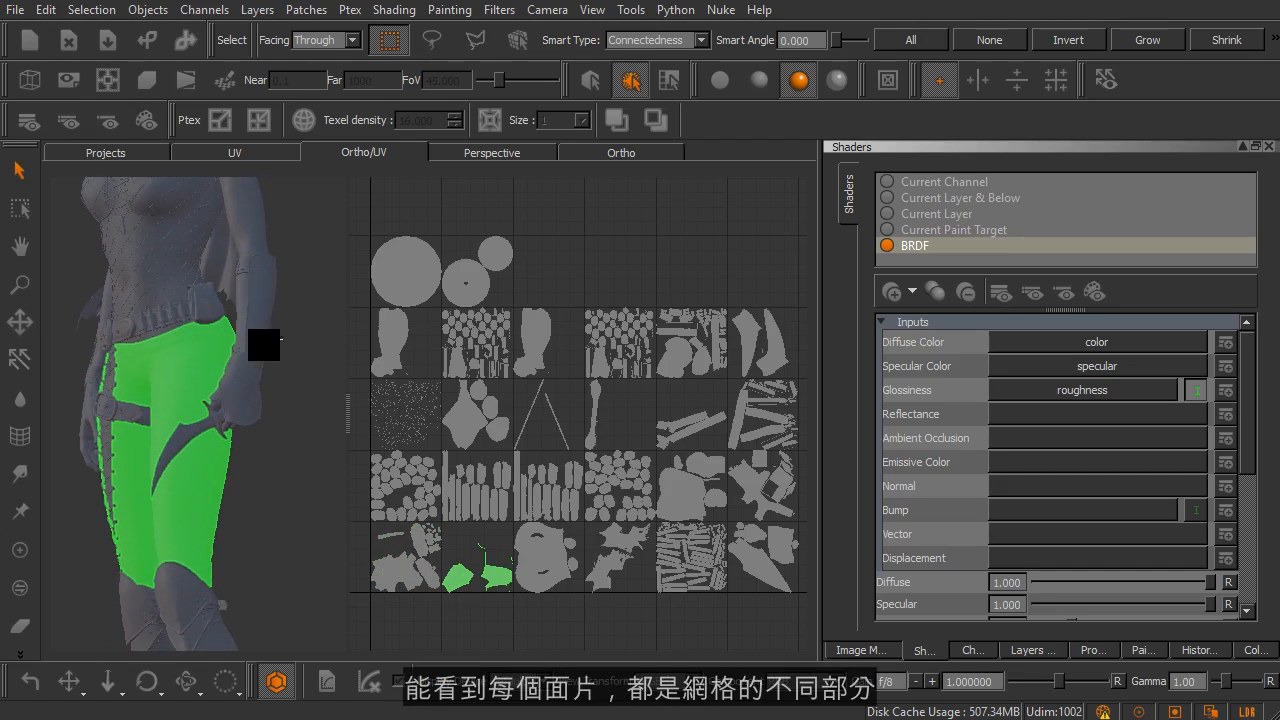
click(563, 556)
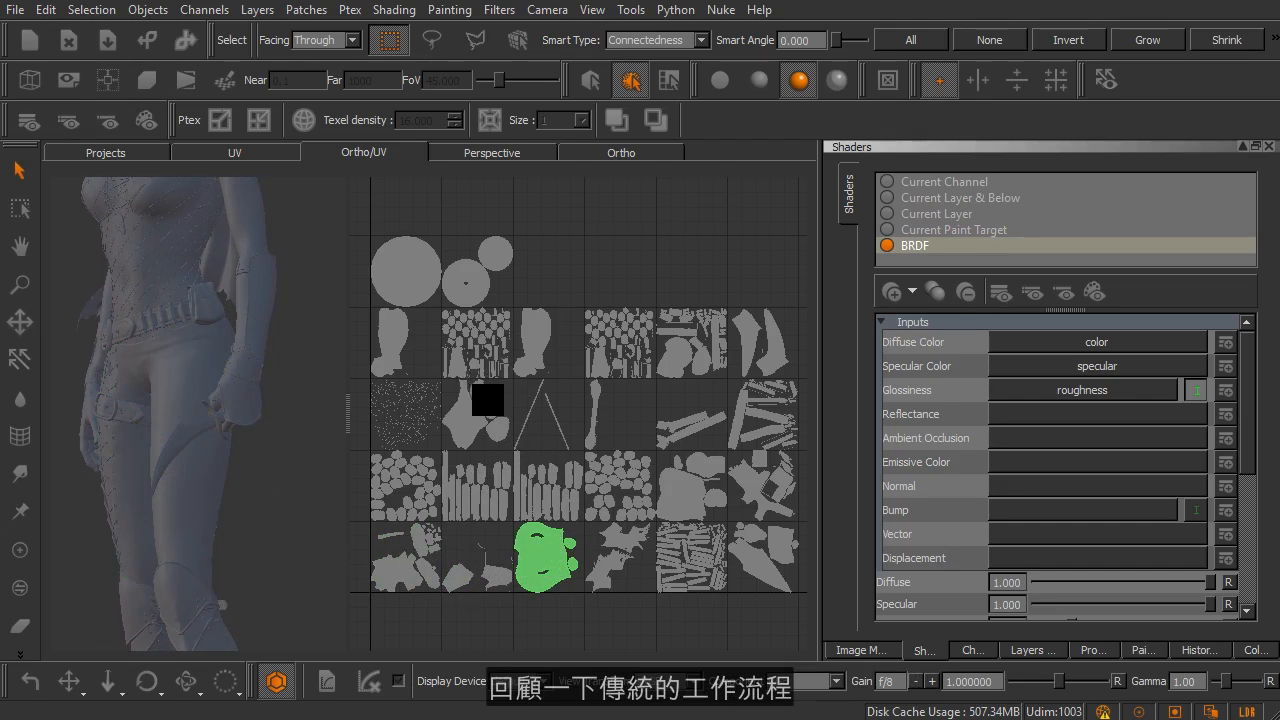
Step: Clear the face patch selection, then select UV patch 1001 and inspect its UV shells and resolution label up close
middle_drag(509, 486, 606, 418)
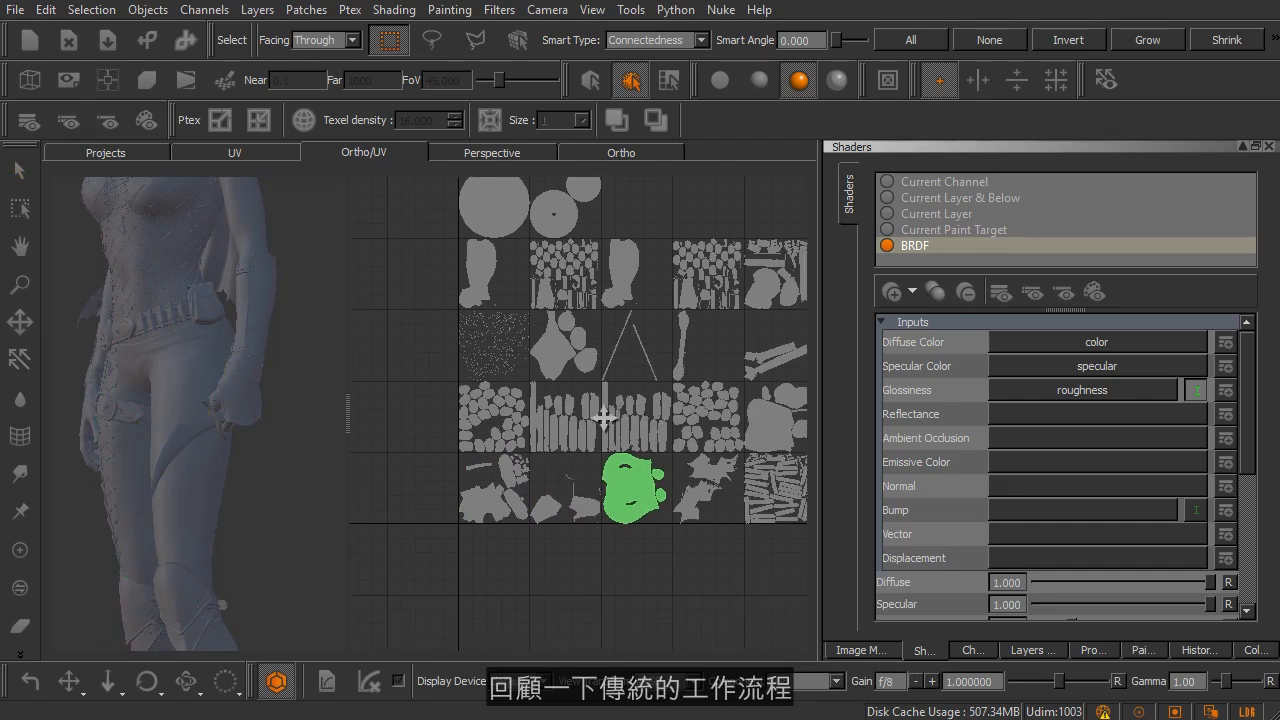
scroll(558, 443, up, 5)
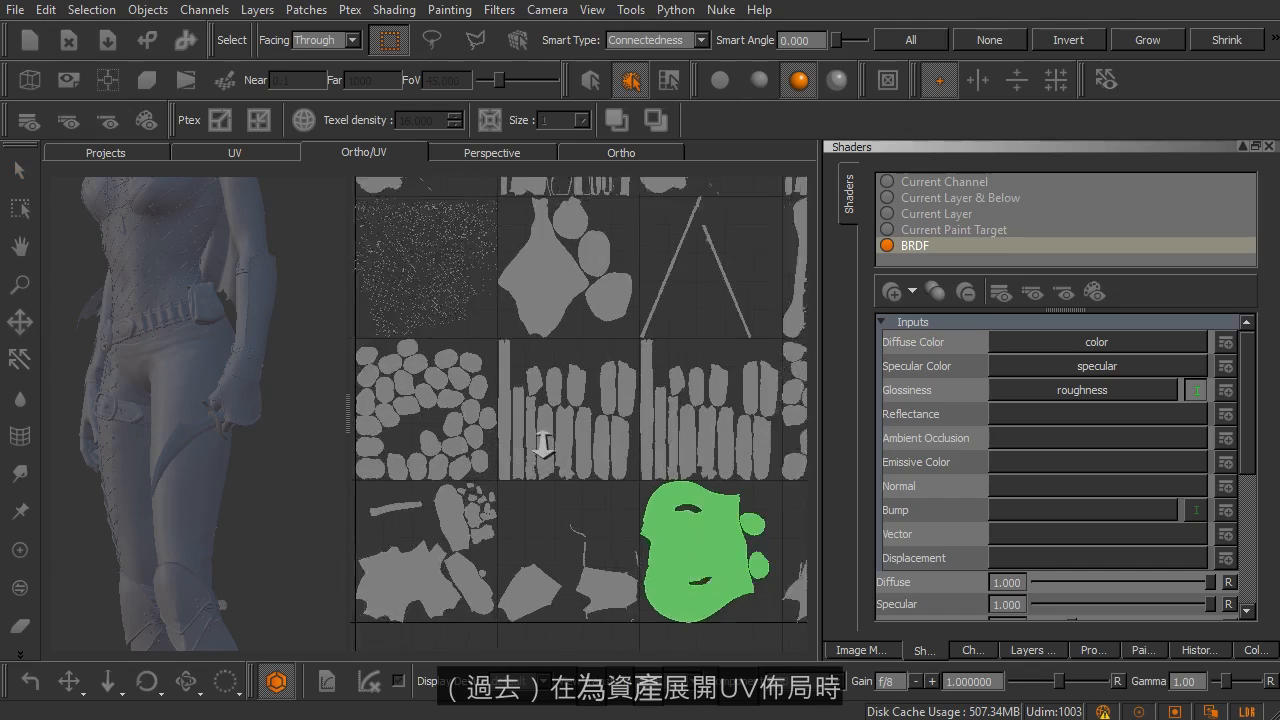
alt+middle_drag(528, 474, 686, 366)
alt+right_drag(573, 407, 640, 423)
alt+middle_drag(631, 434, 646, 343)
alt+right_drag(646, 343, 663, 370)
right_click(663, 370)
click(648, 312)
alt+right_drag(653, 302, 640, 301)
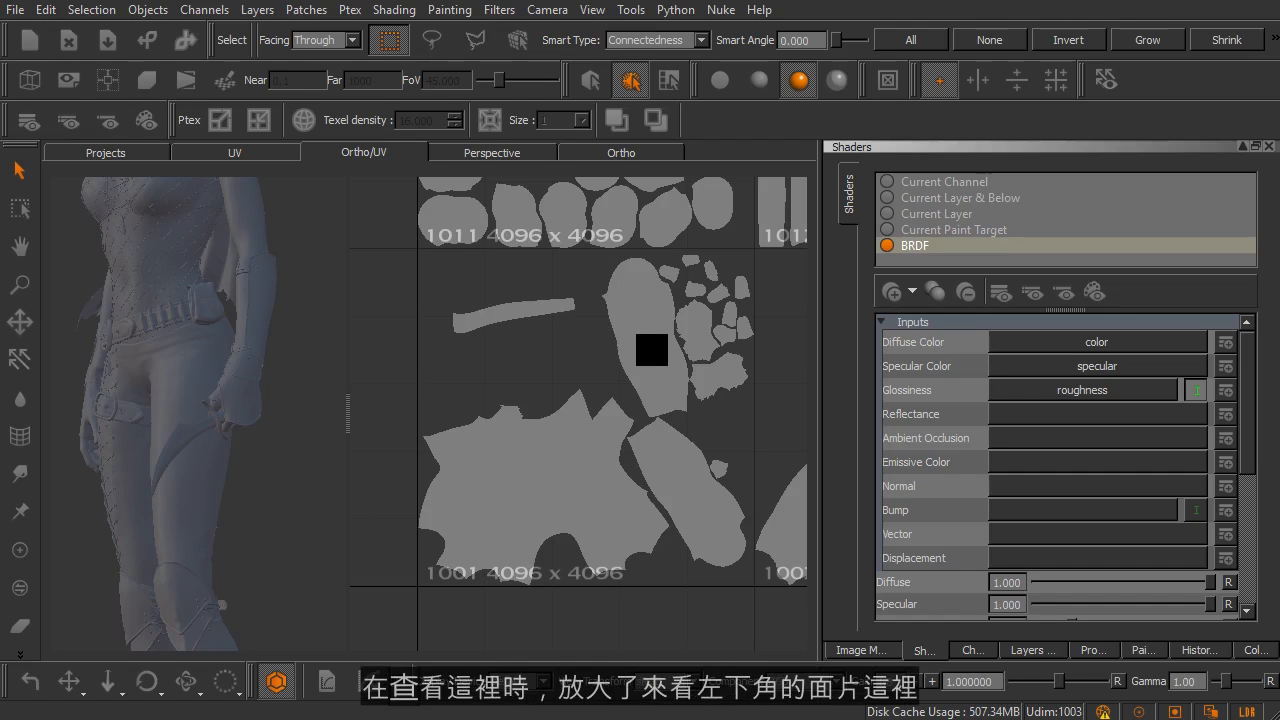
scroll(540, 460, up, 2)
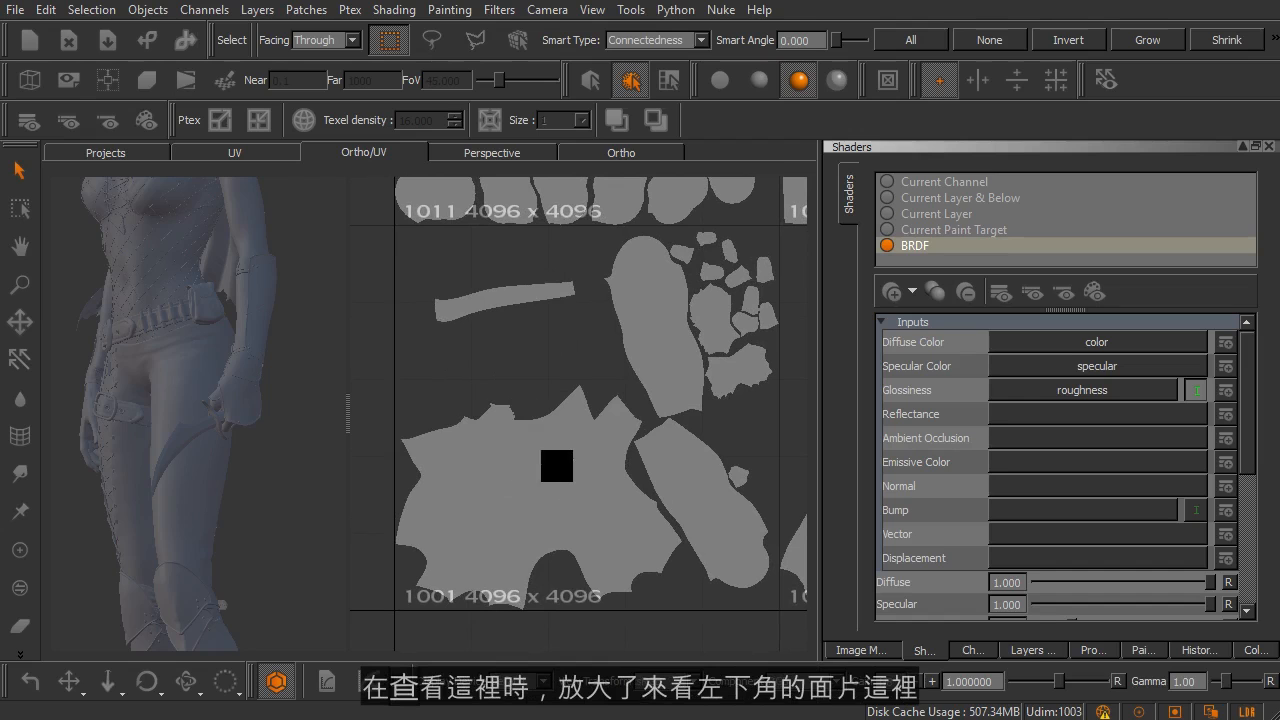
click(560, 503)
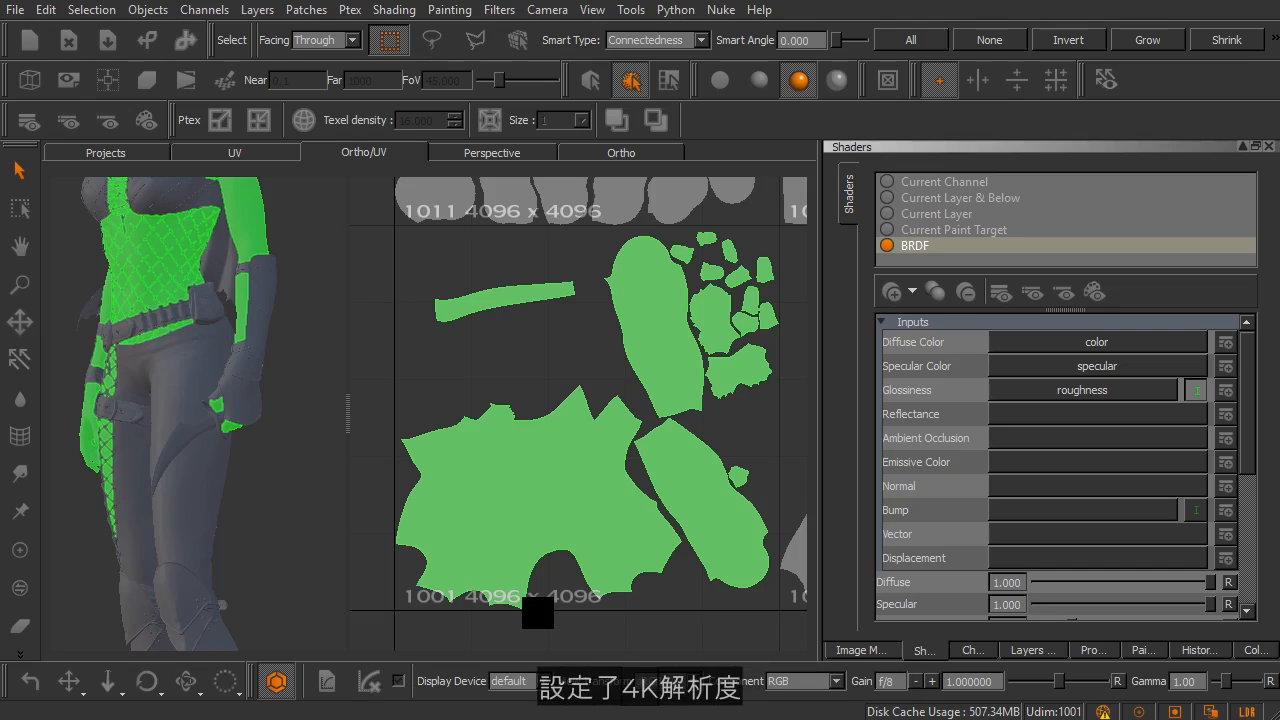
Step: Show the project's channels and select UV patch 1002 to compare it with its neighbour
click(966, 645)
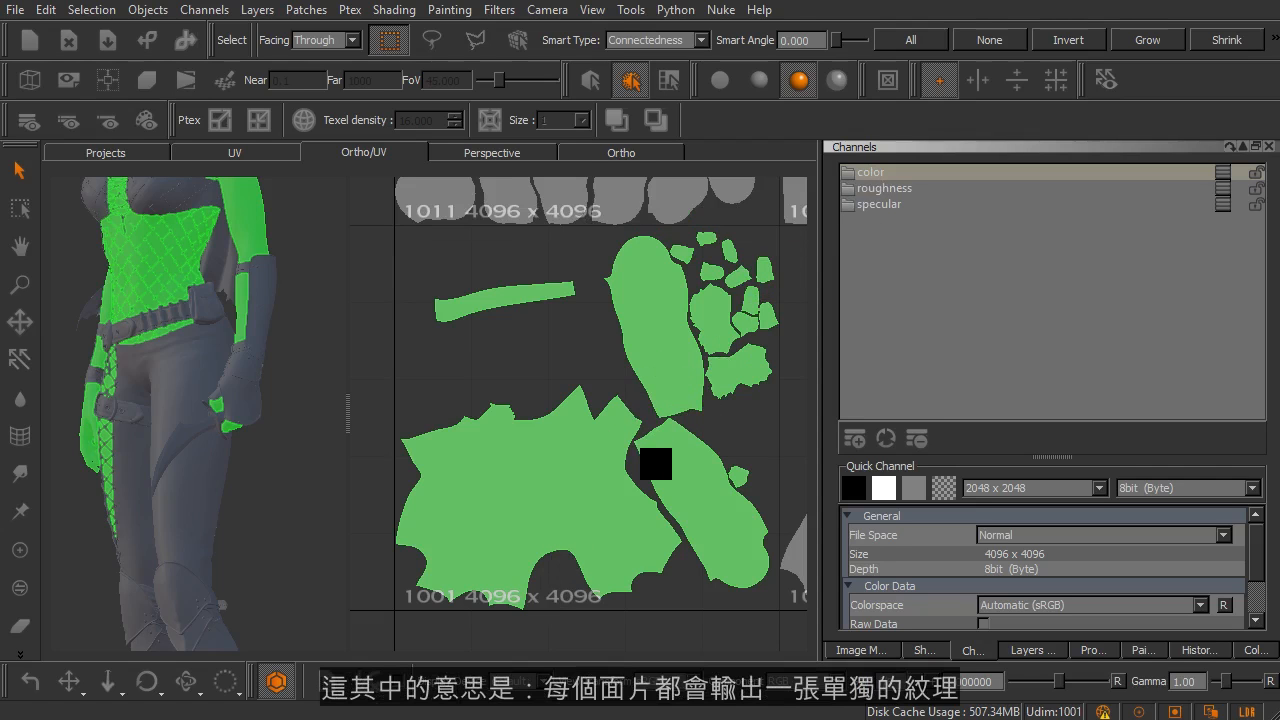
scroll(656, 463, down, 5)
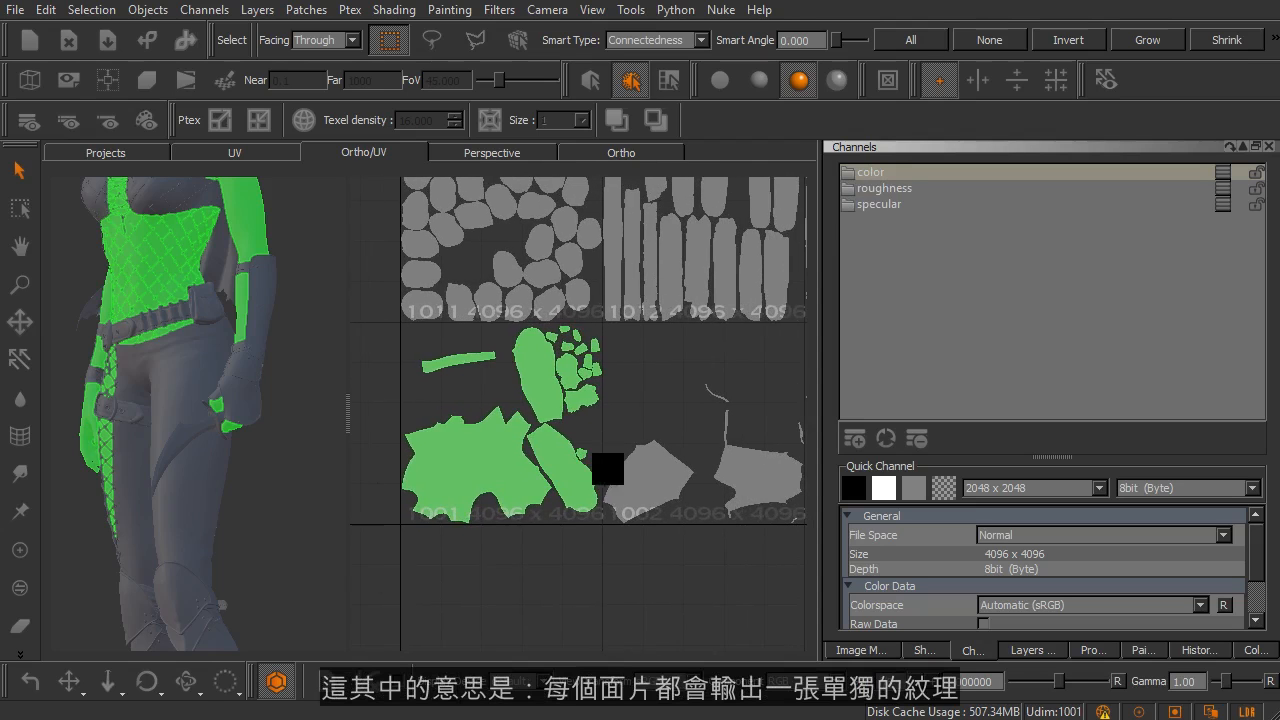
click(637, 476)
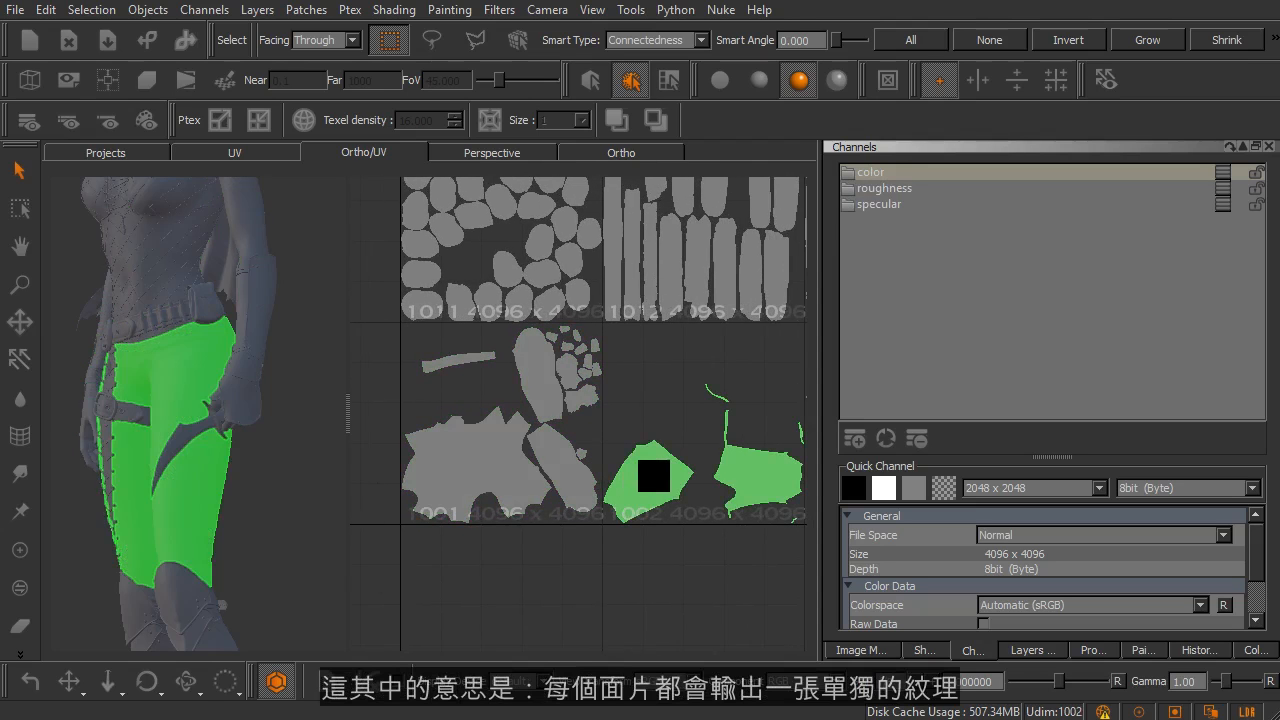
middle_drag(717, 443, 655, 431)
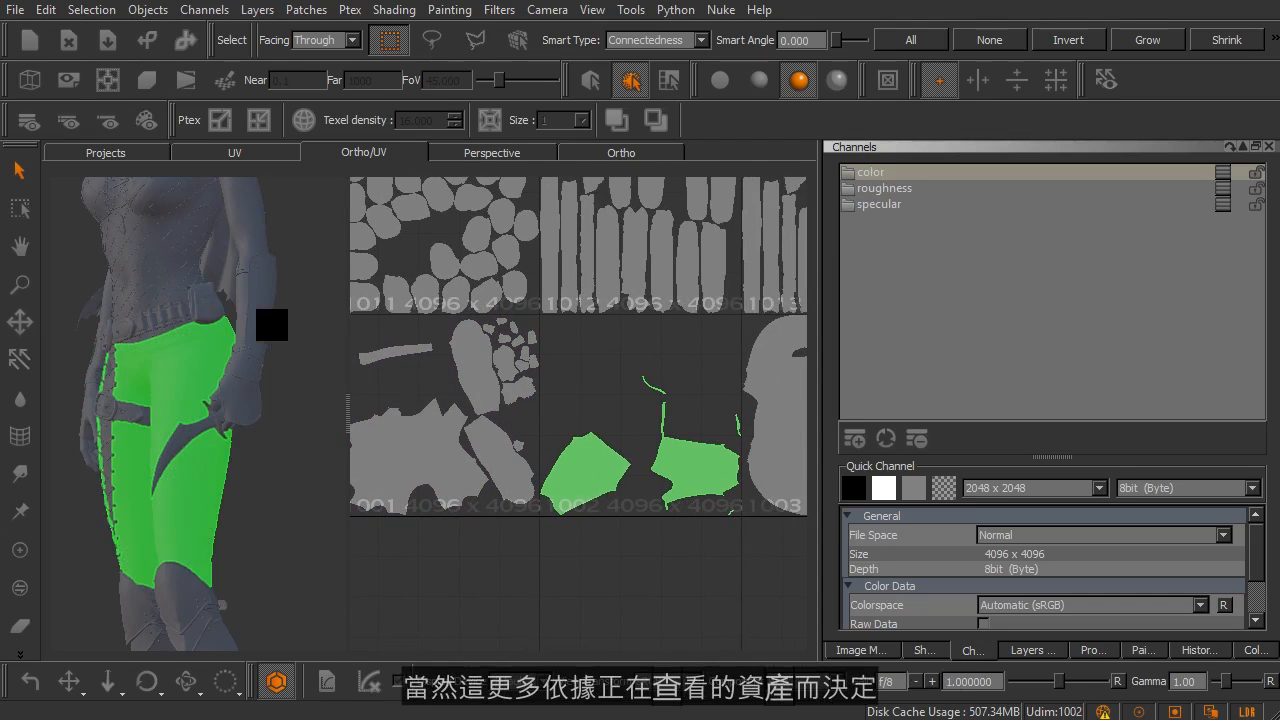
Step: Select UV patch 1011 and inspect the matching studs on the character's shoulder armour
middle_drag(261, 322, 272, 418)
middle_drag(451, 291, 519, 423)
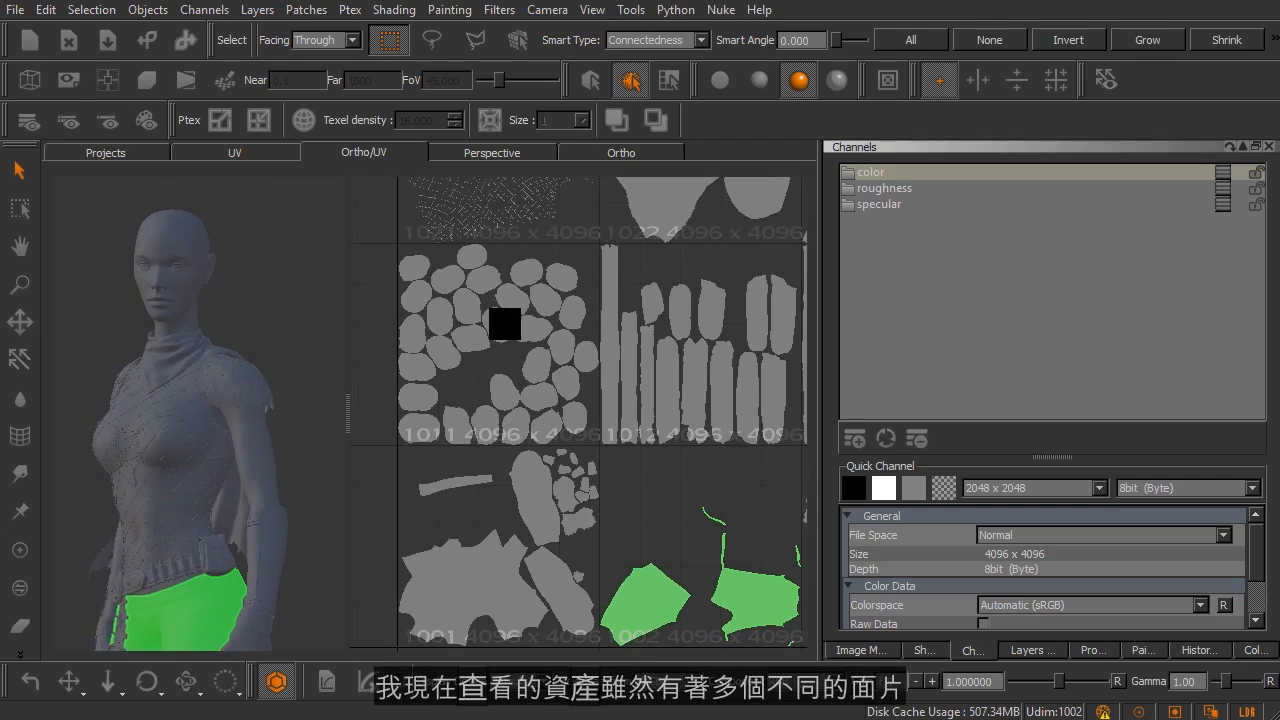
click(509, 329)
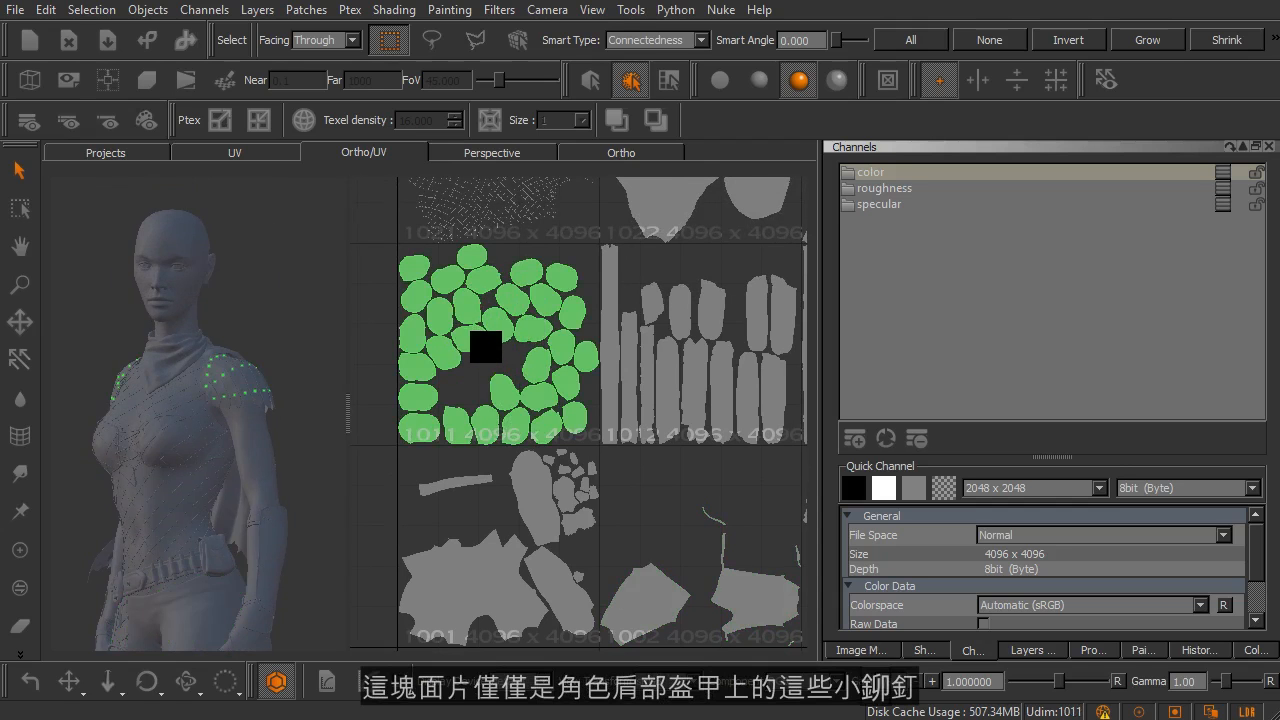
right_drag(154, 349, 214, 400)
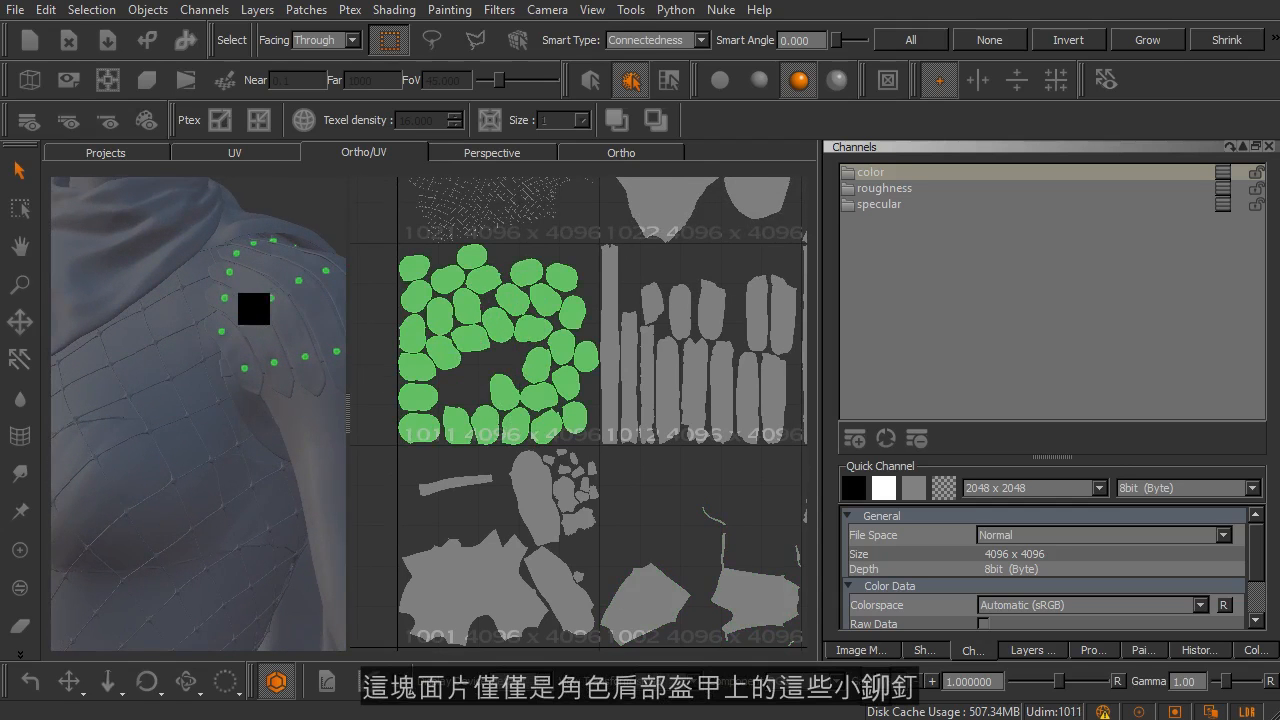
right_drag(251, 371, 172, 367)
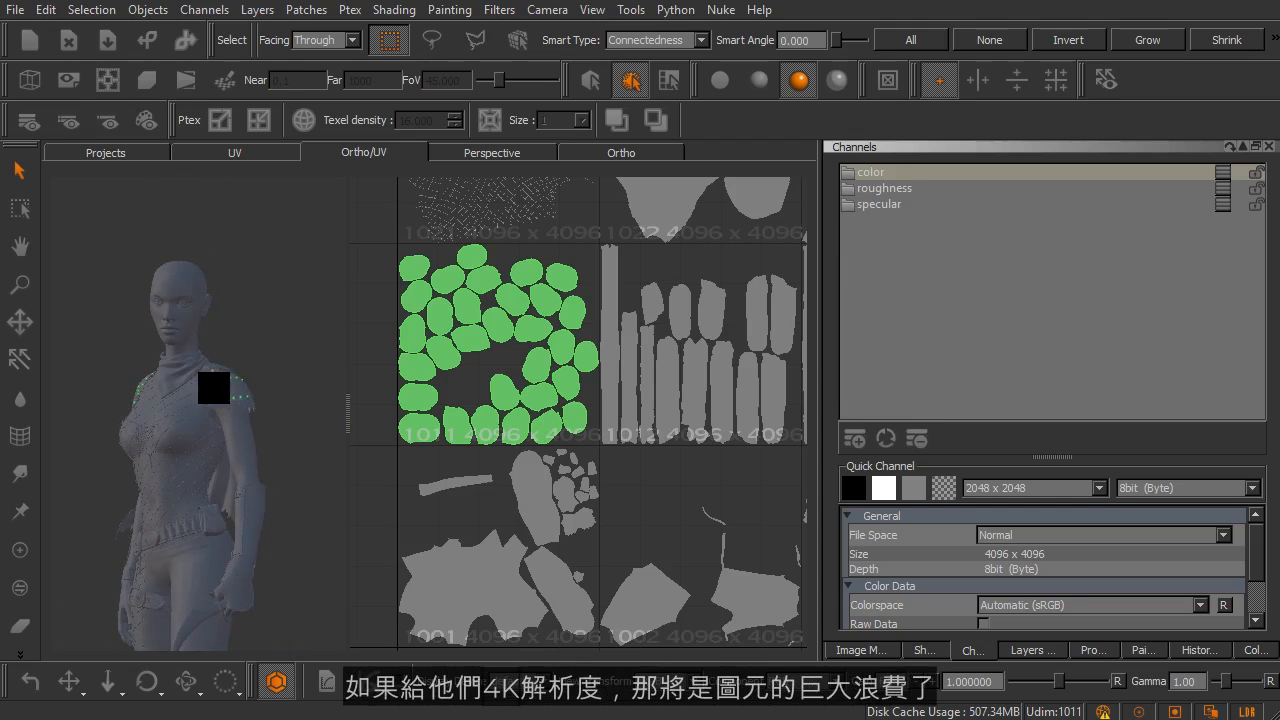
middle_drag(463, 363, 500, 412)
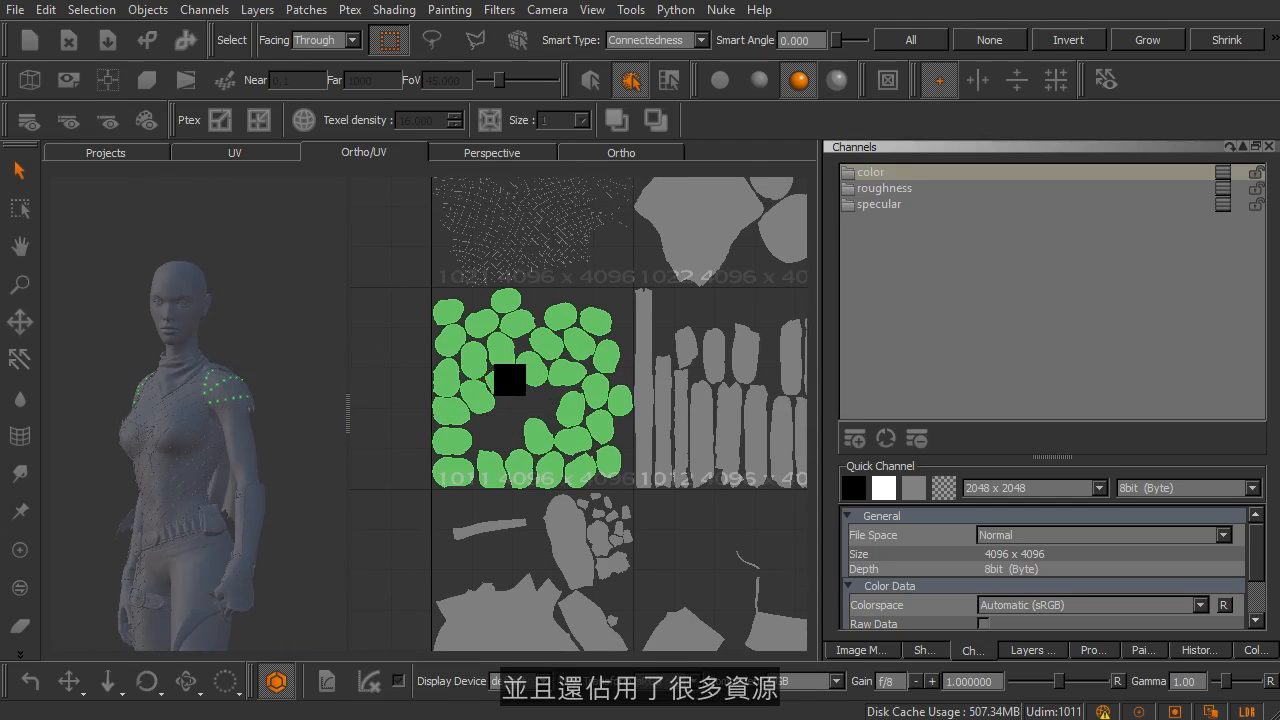
scroll(507, 378, up, 3)
middle_drag(549, 374, 602, 344)
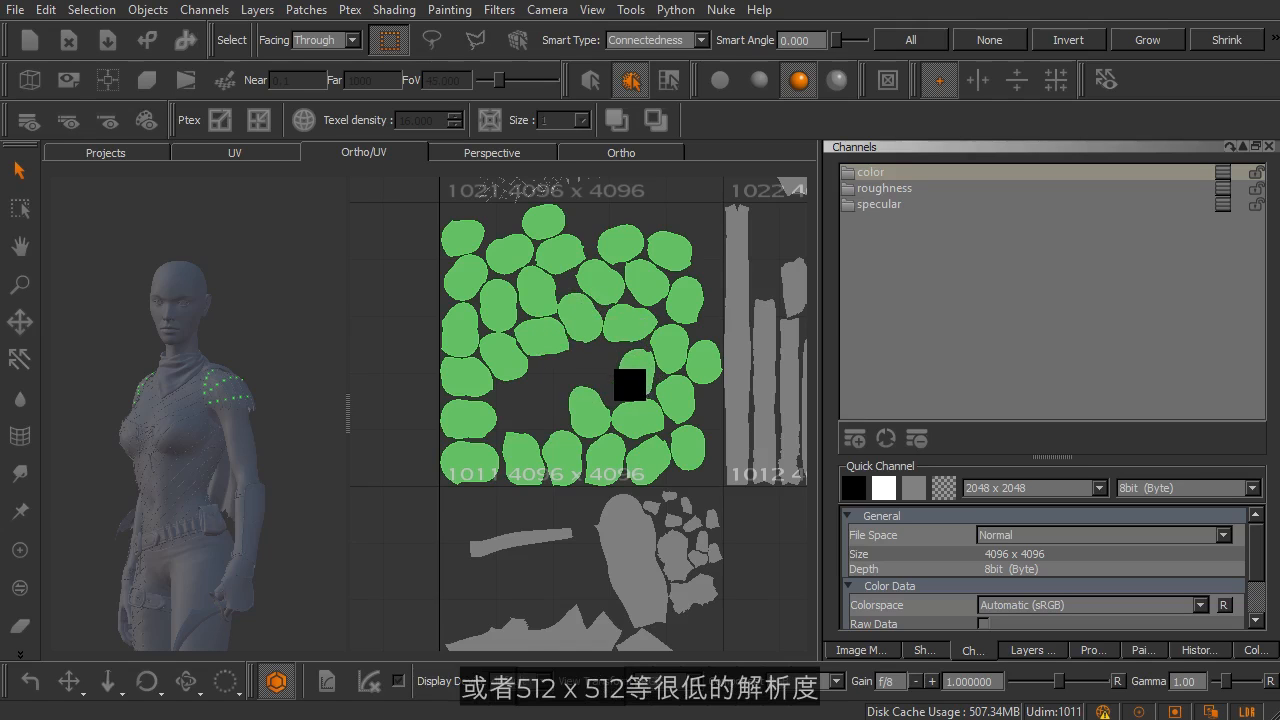
Step: Select the body patch 1001 and inspect the area it covers on the character
middle_drag(612, 388, 603, 300)
middle_drag(594, 437, 633, 357)
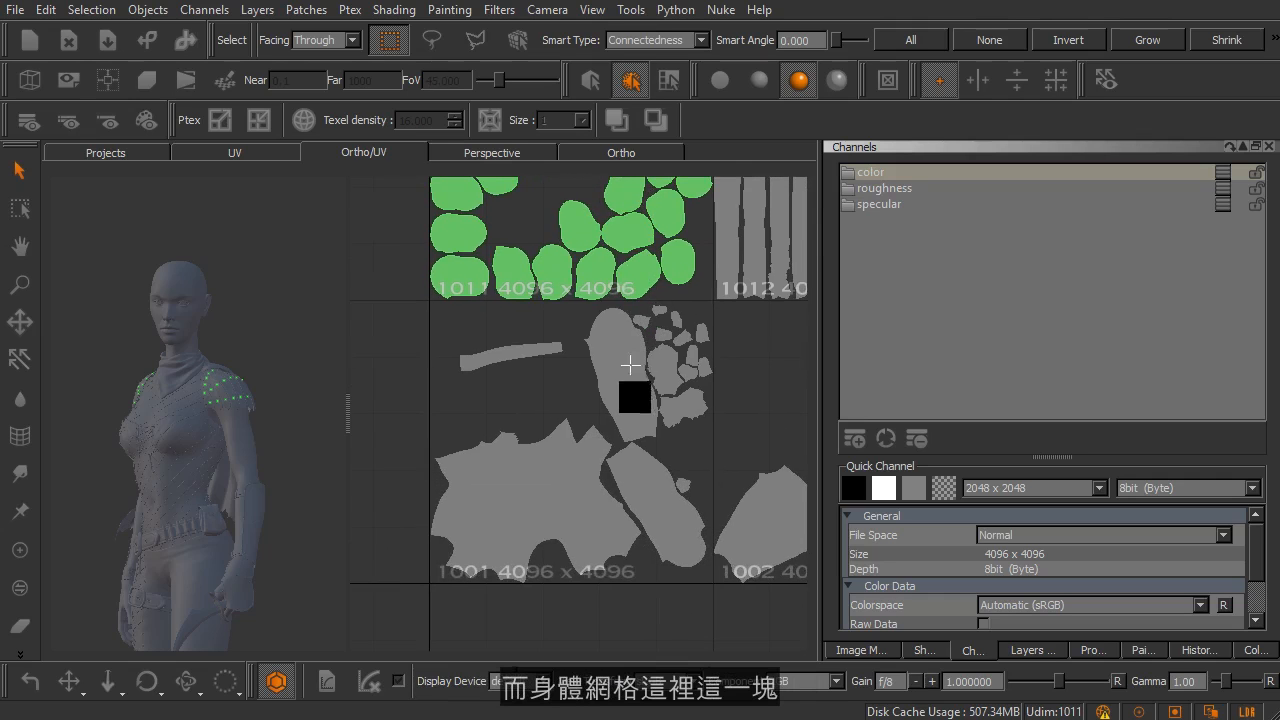
click(635, 415)
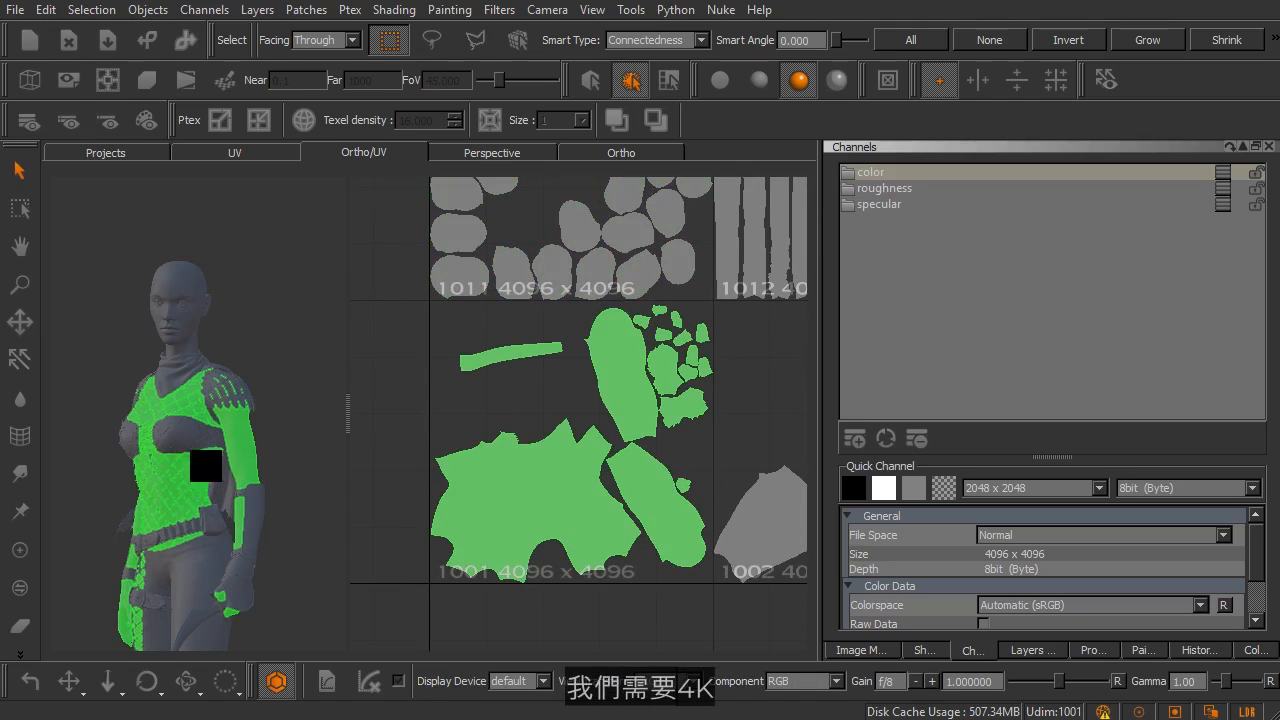
alt+middle_drag(263, 502, 268, 395)
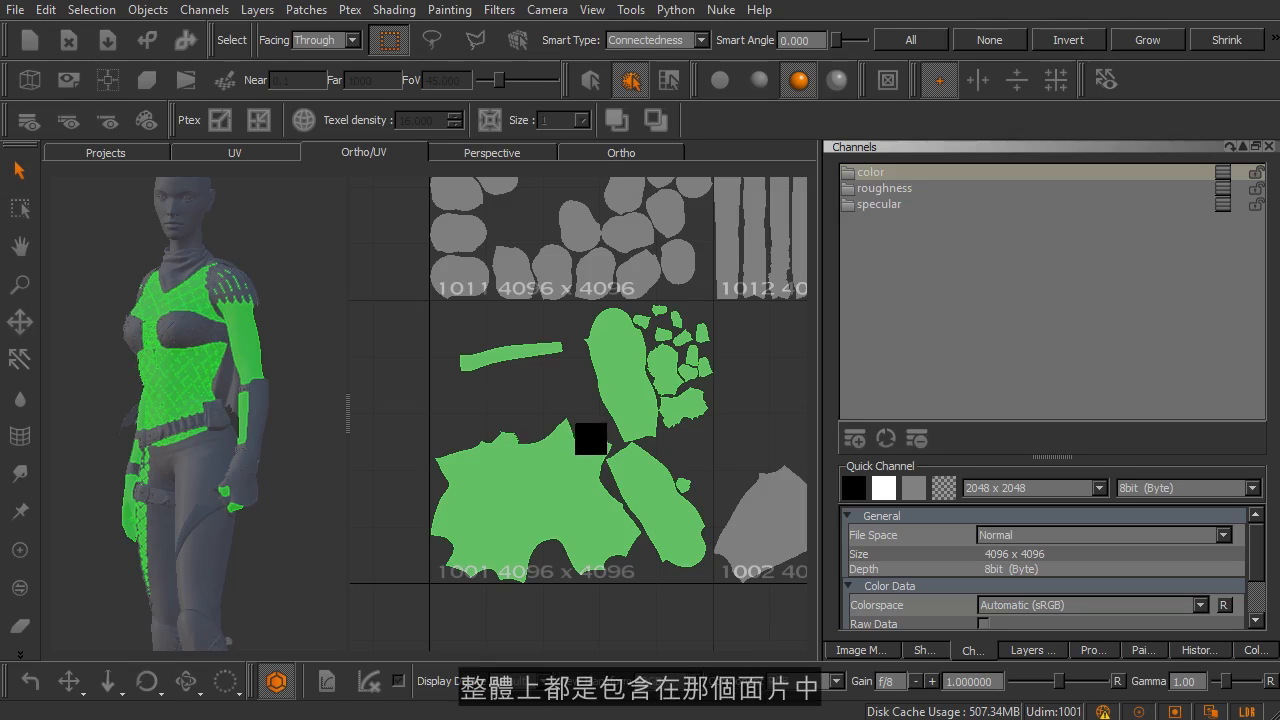
Step: Examine the overall grid of UV patches and the UDIM number label on patch 1001
scroll(575, 418, down, 3)
alt+middle_drag(642, 348, 548, 368)
alt+middle_drag(560, 306, 548, 398)
scroll(603, 366, down, 2)
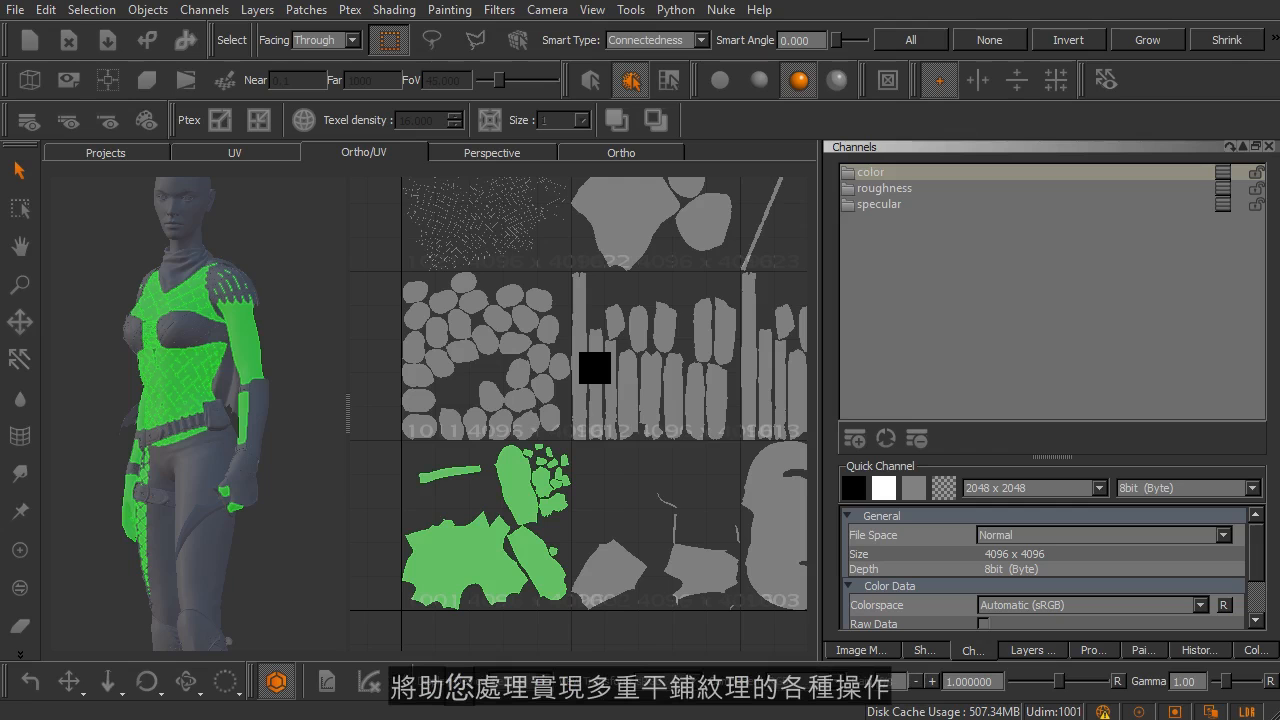
scroll(632, 366, down, 4)
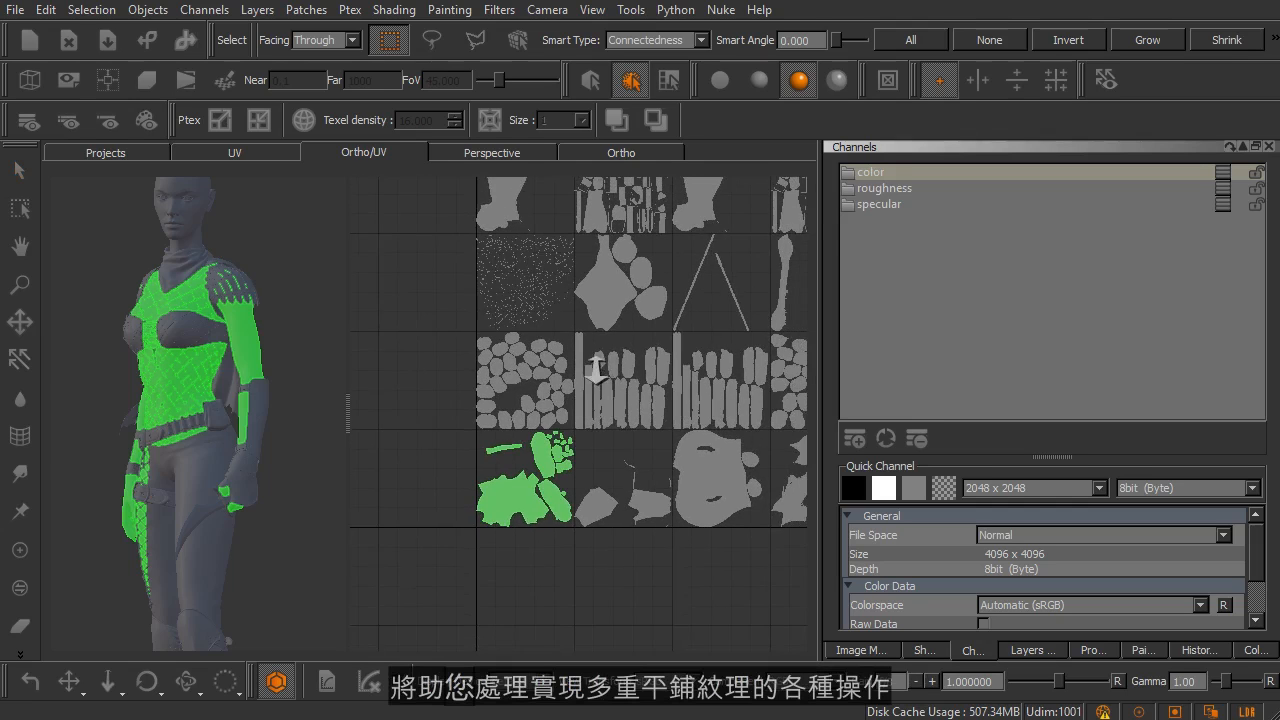
middle_drag(677, 340, 620, 392)
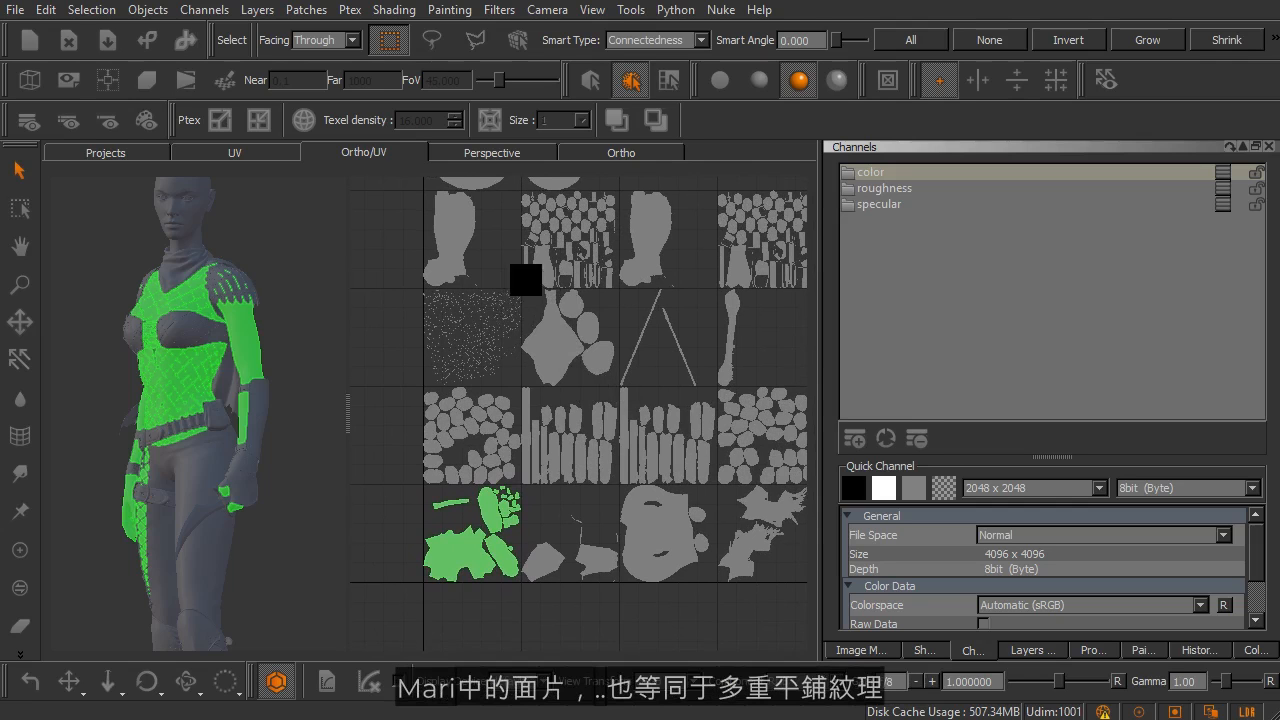
middle_drag(632, 334, 693, 307)
scroll(522, 408, up, 6)
alt+middle_drag(519, 480, 765, 315)
alt+middle_drag(595, 408, 659, 373)
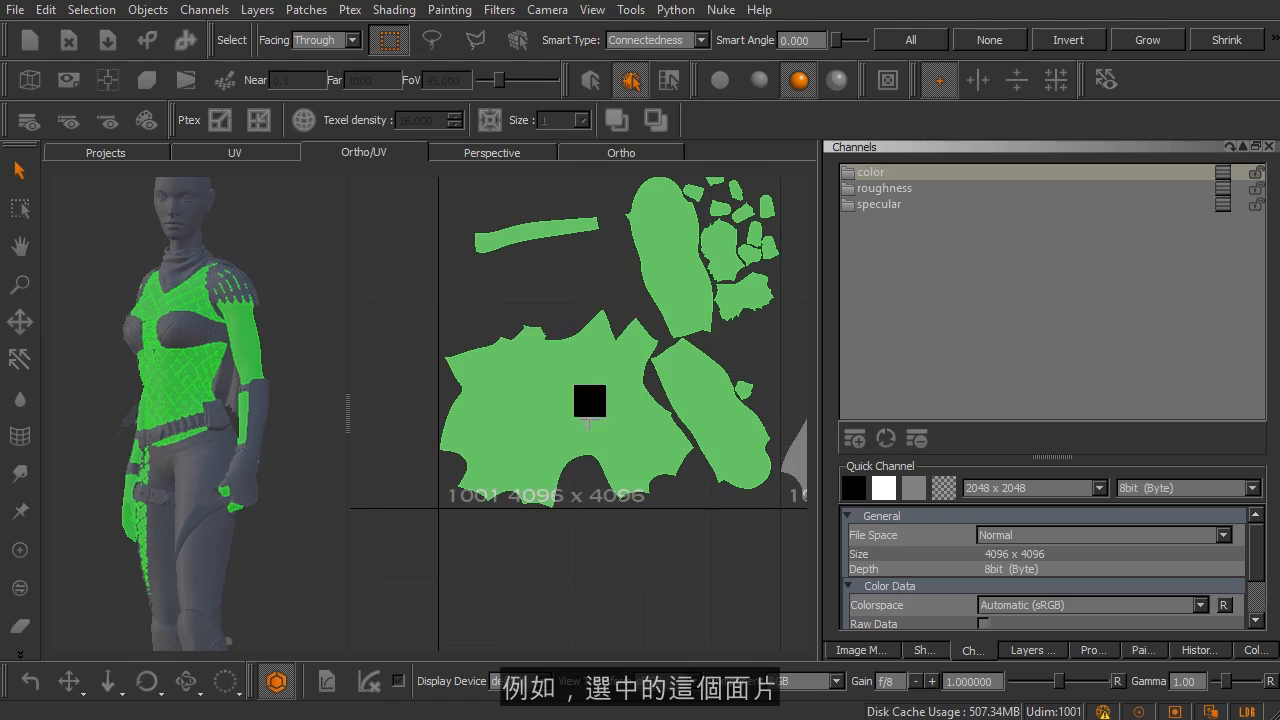
scroll(585, 484, up, 2)
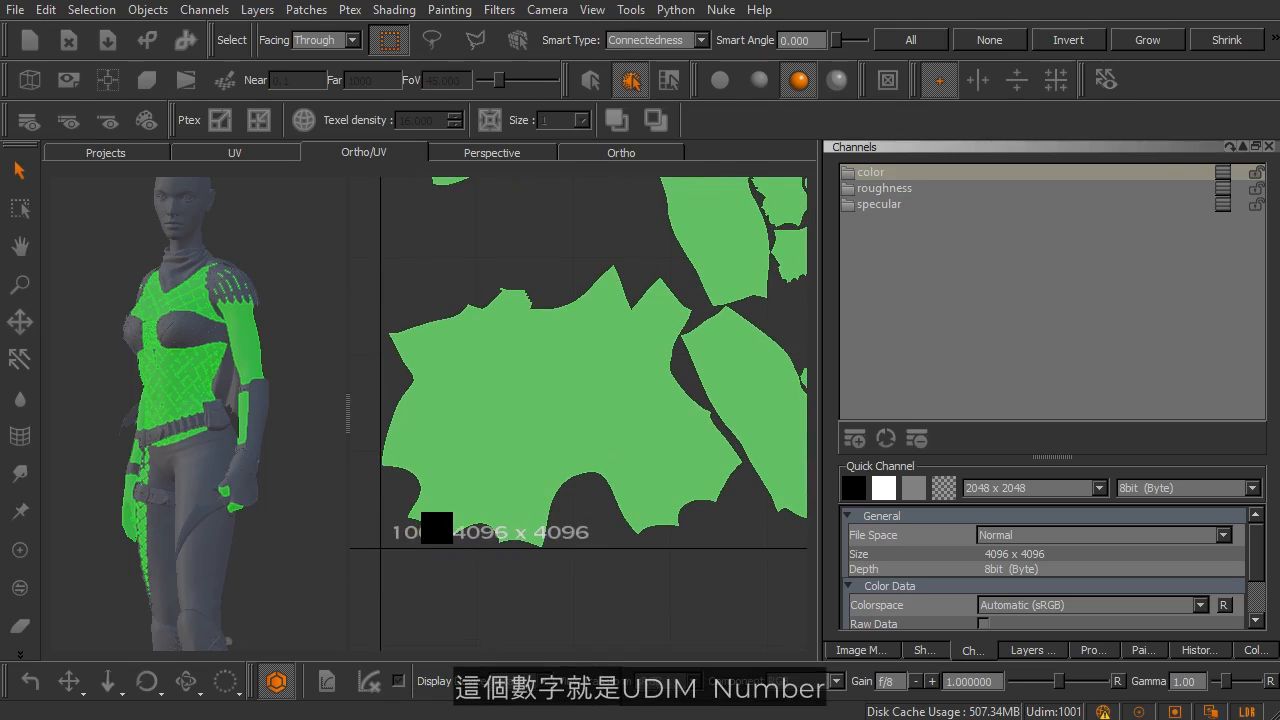
scroll(560, 430, down, 4)
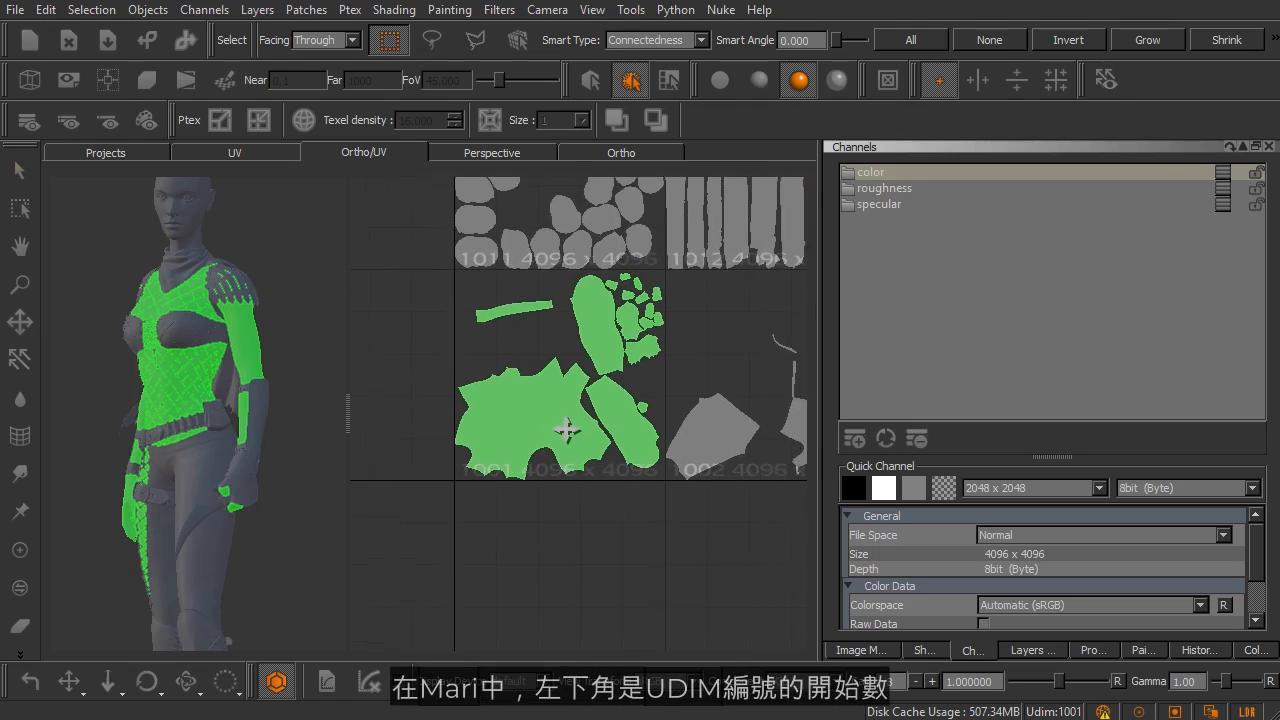
middle_drag(566, 430, 543, 446)
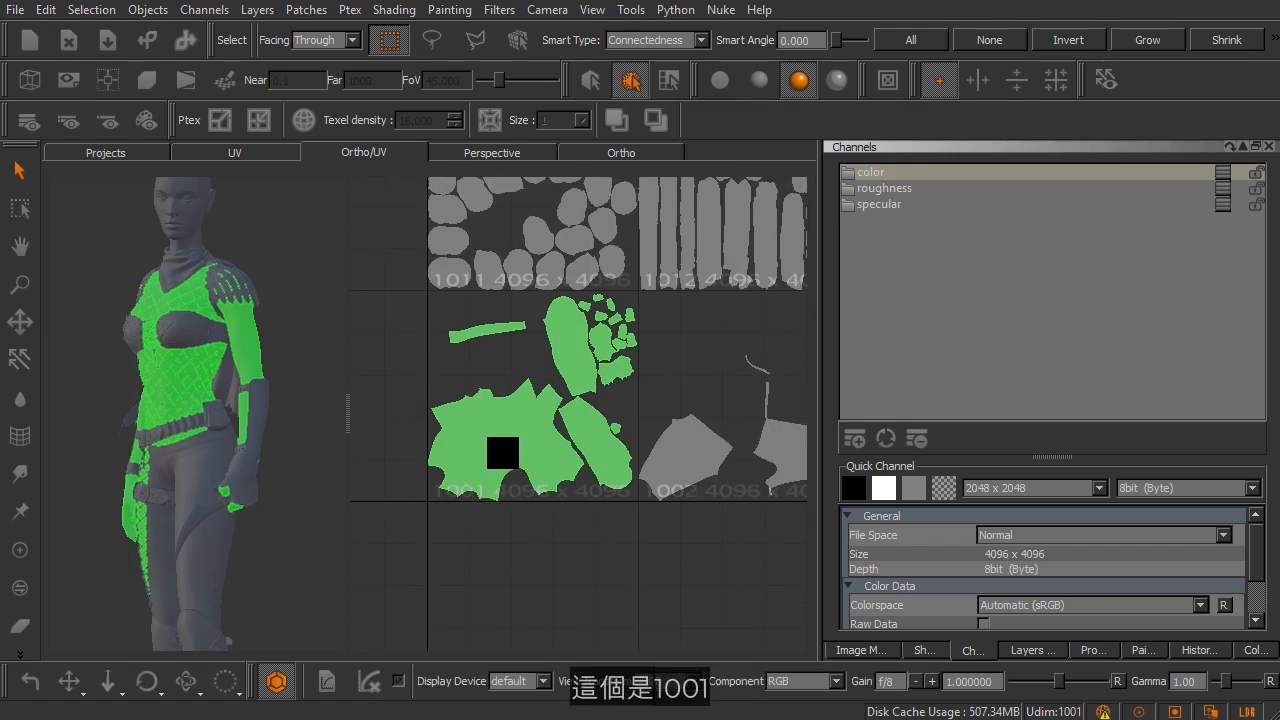
Step: Inspect the UDIM number of the patch beside 1001 and select that patch, 1002
alt+middle_drag(572, 464, 422, 491)
alt+right_drag(488, 477, 555, 524)
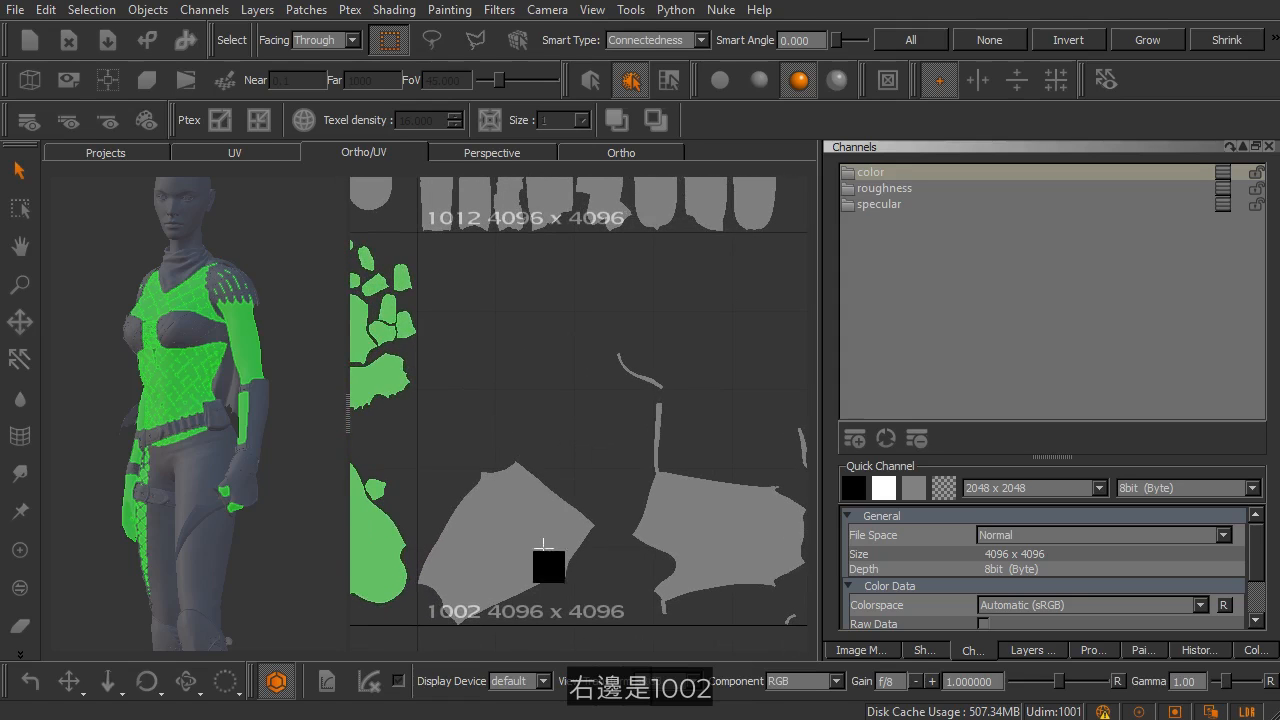
click(552, 595)
Step: Select the entire first row of UV patches, 1001 to 1006, and inspect the numbering from patch 1001
alt+right_drag(647, 514, 604, 506)
alt+right_drag(672, 469, 580, 467)
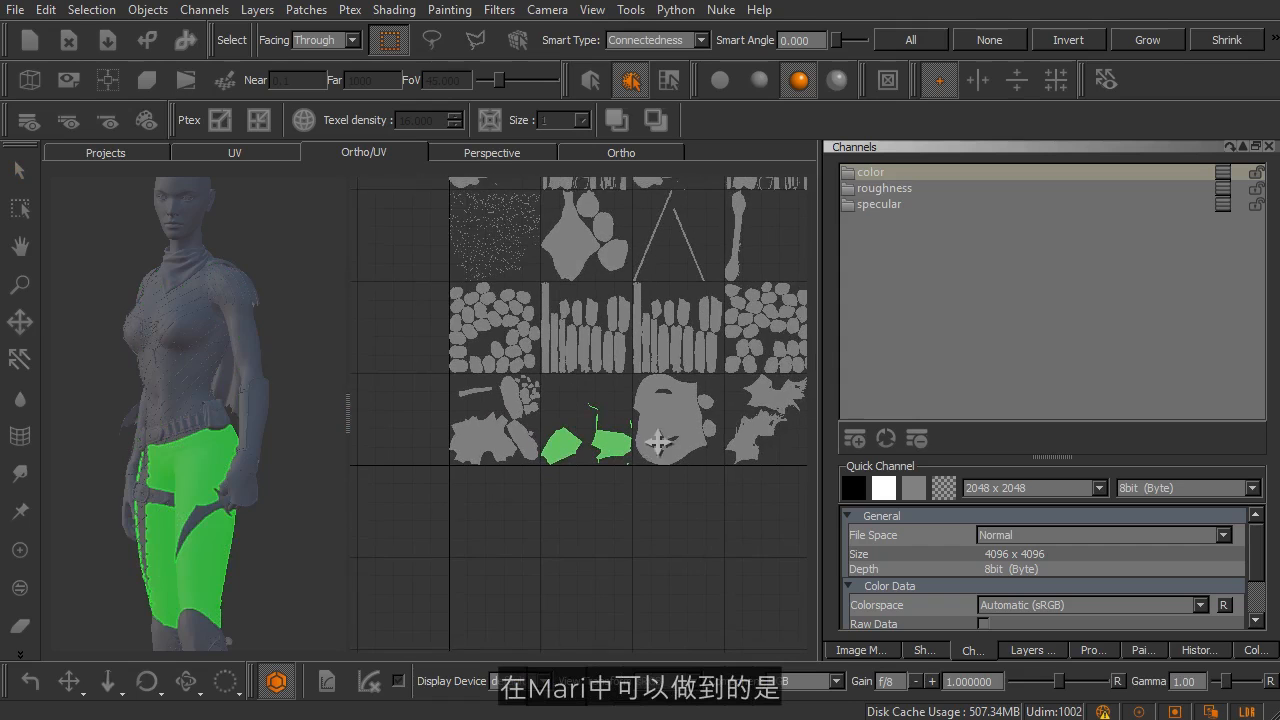
alt+middle_drag(658, 442, 629, 471)
alt+right_drag(684, 466, 656, 464)
alt+middle_drag(680, 462, 609, 472)
alt+right_drag(616, 463, 583, 463)
alt+middle_drag(611, 453, 567, 467)
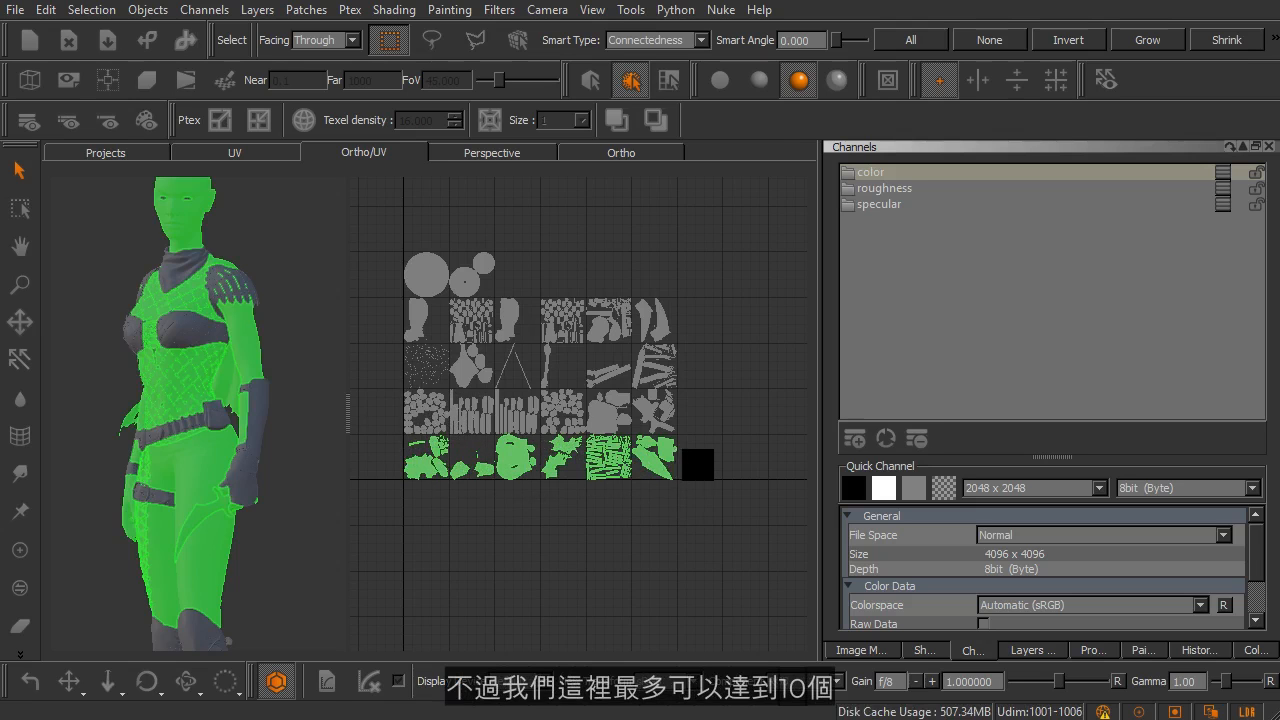
alt+middle_drag(533, 452, 691, 452)
alt+right_drag(589, 442, 642, 493)
alt+middle_drag(642, 493, 571, 373)
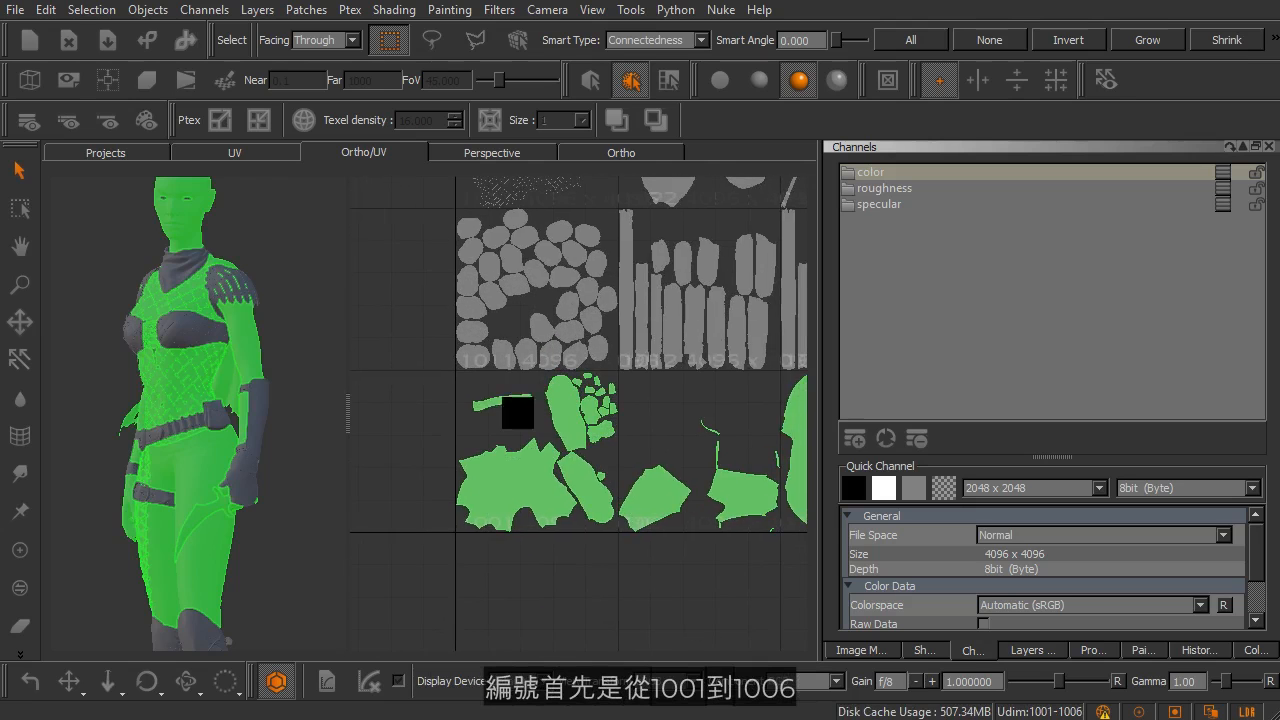
alt+right_drag(484, 419, 517, 425)
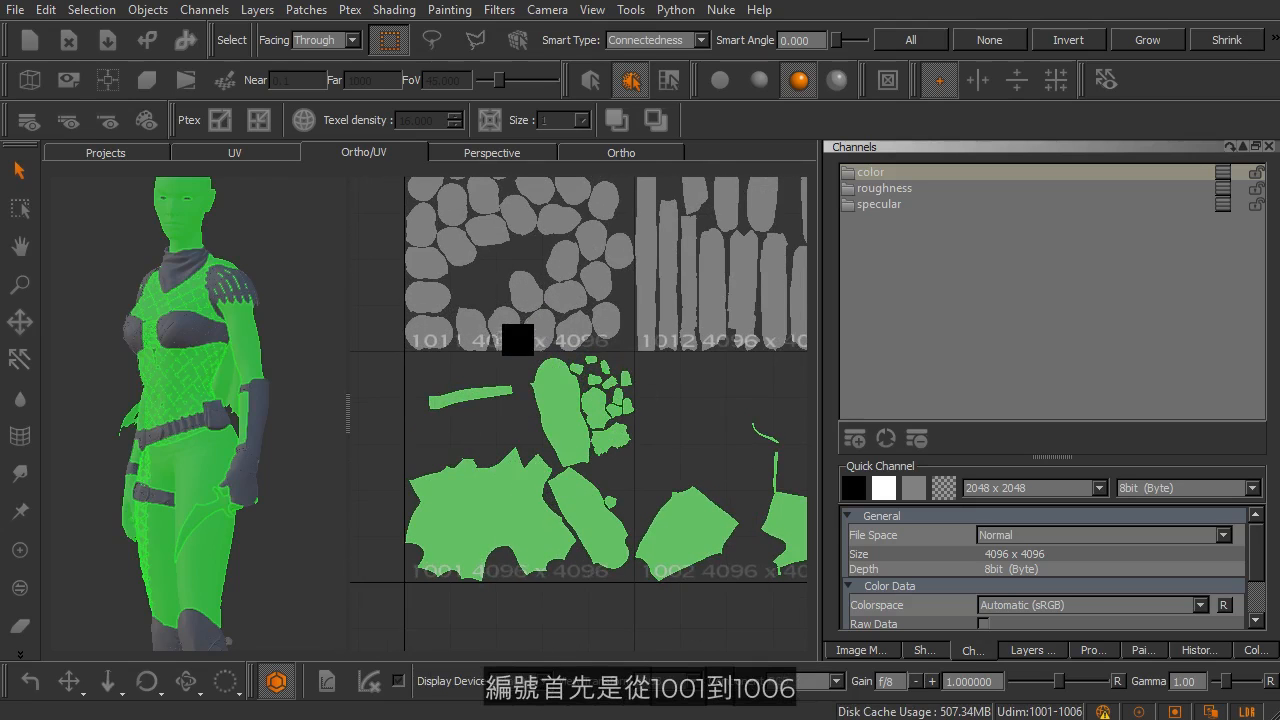
Step: Select patch 1011, the first patch of the second row, and inspect its UDIM number and layout
click(485, 290)
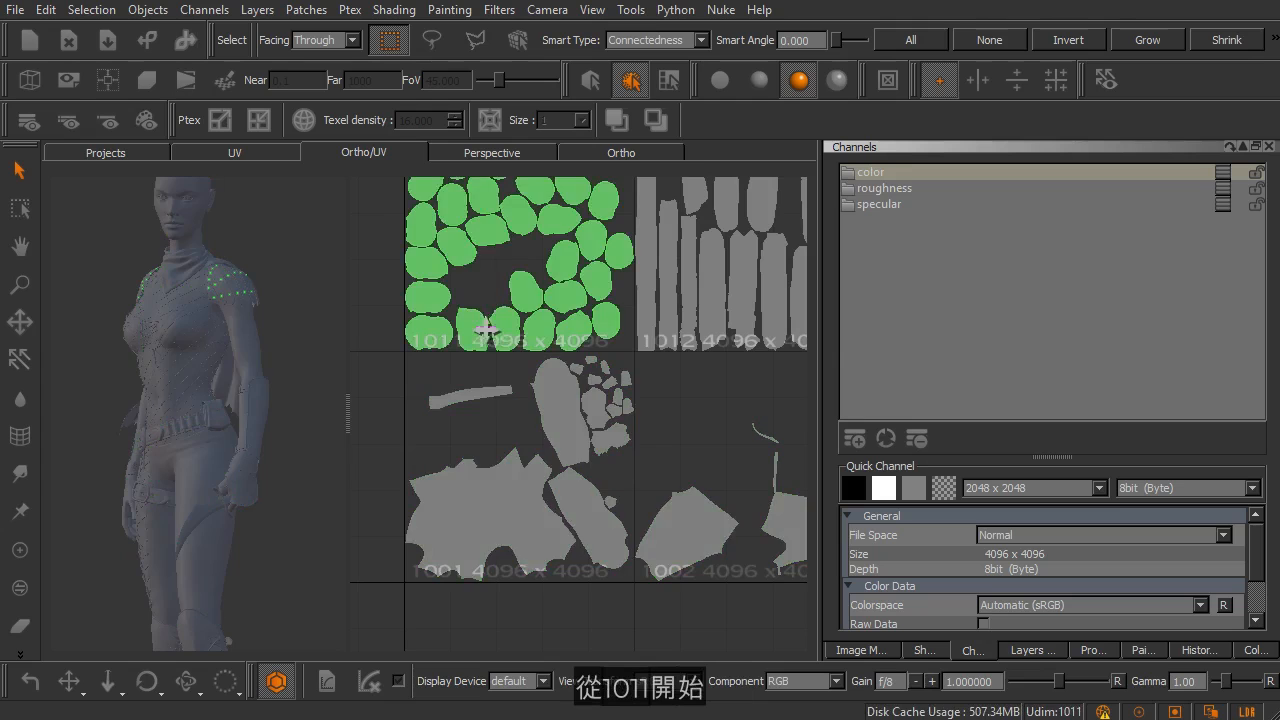
alt+middle_drag(488, 328, 533, 440)
alt+right_drag(502, 367, 534, 391)
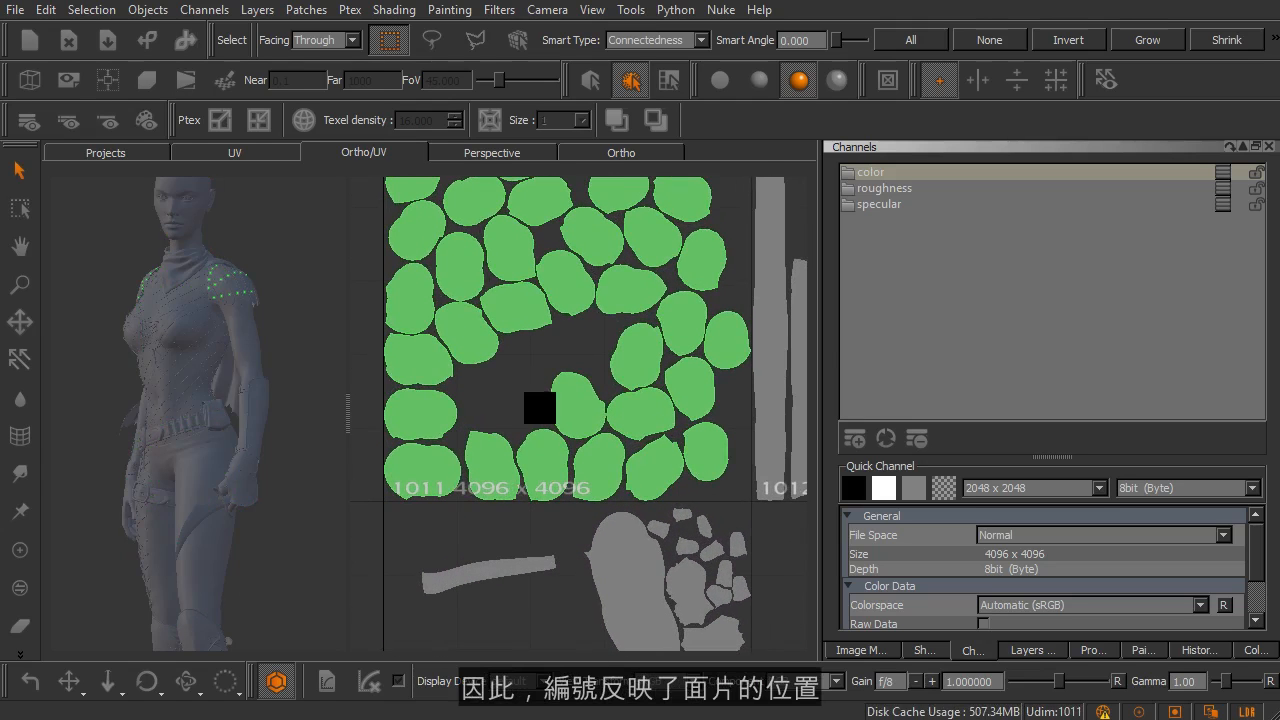
alt+right_drag(638, 437, 572, 428)
alt+middle_drag(648, 406, 552, 403)
alt+right_drag(616, 392, 589, 385)
mouse_move(636, 364)
alt+middle_down()
mouse_move(572, 382)
mouse_move(648, 554)
alt+middle_up()
alt+middle_drag(526, 363, 563, 489)
Step: Select the eye patch 1041 in the uppermost row and examine its UDIM number and the surrounding patch grid
click(511, 312)
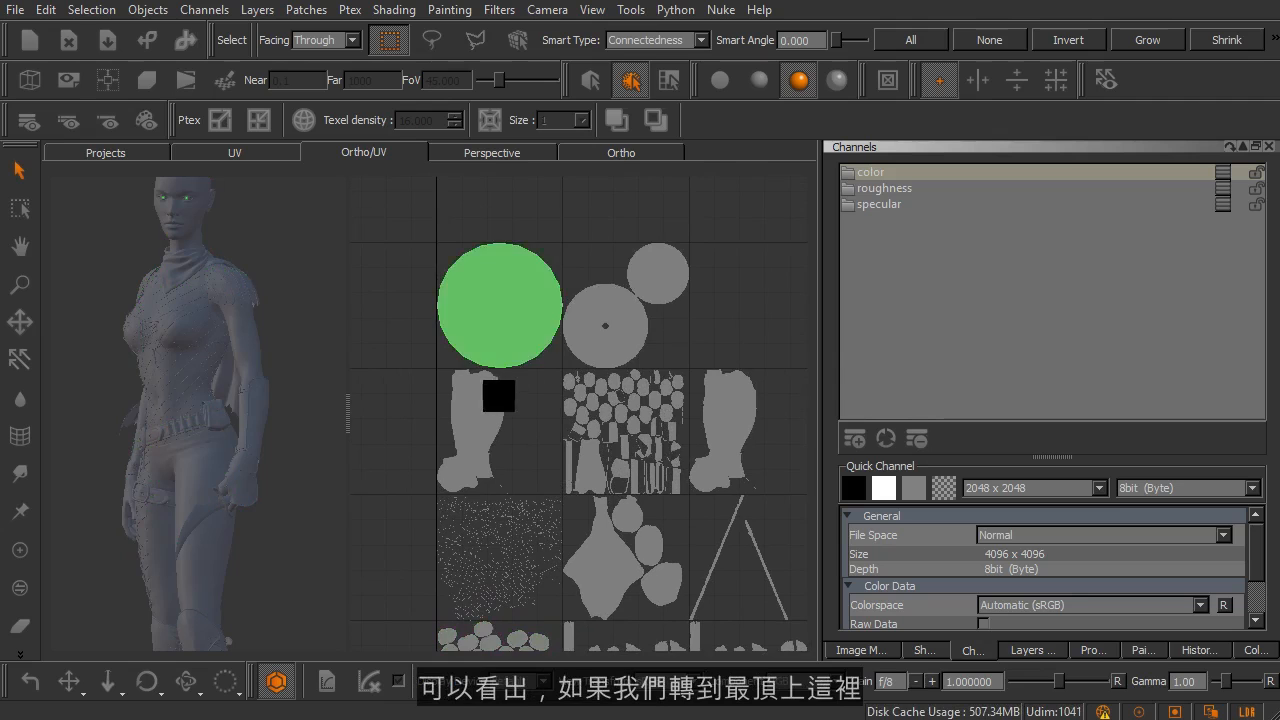
alt+middle_drag(500, 386, 545, 487)
alt+right_drag(526, 444, 597, 443)
alt+middle_drag(597, 443, 663, 434)
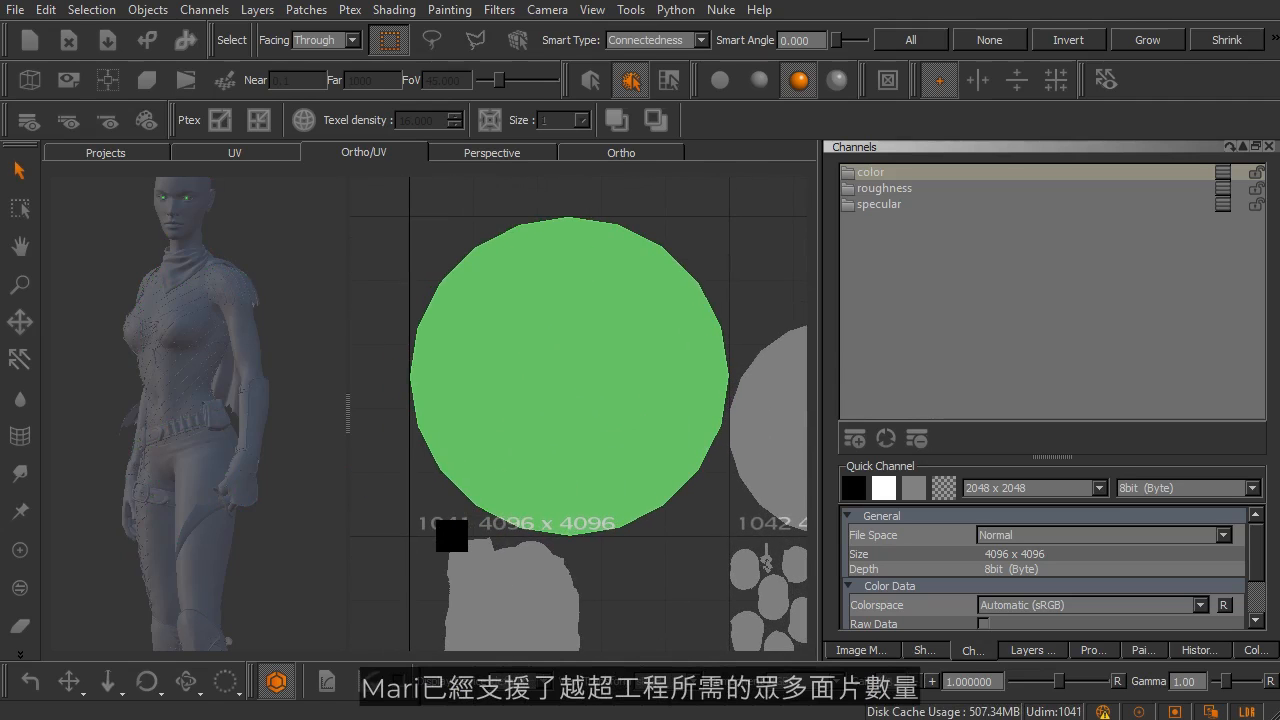
alt+right_drag(627, 435, 557, 427)
alt+middle_drag(674, 507, 592, 404)
alt+right_drag(666, 450, 623, 443)
alt+middle_drag(671, 491, 588, 392)
key(s)
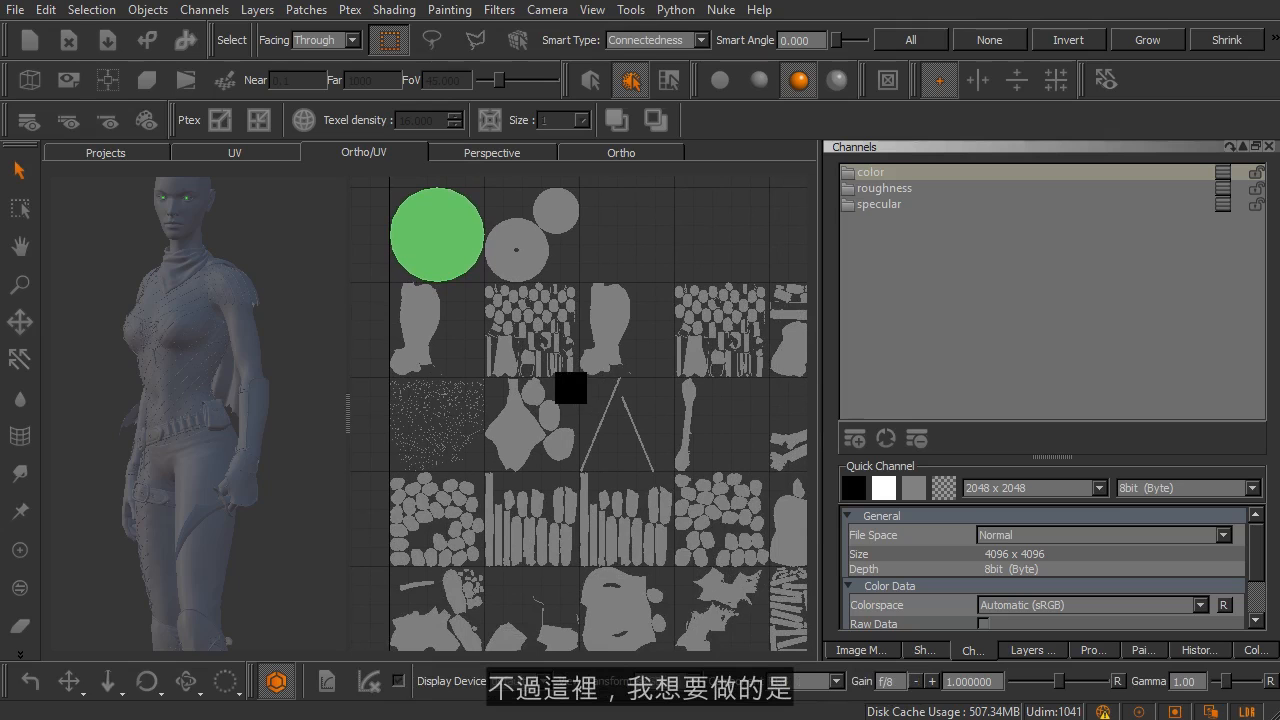
mouse_move(605, 451)
alt+right_down()
mouse_move(608, 437)
mouse_move(591, 449)
alt+right_up()
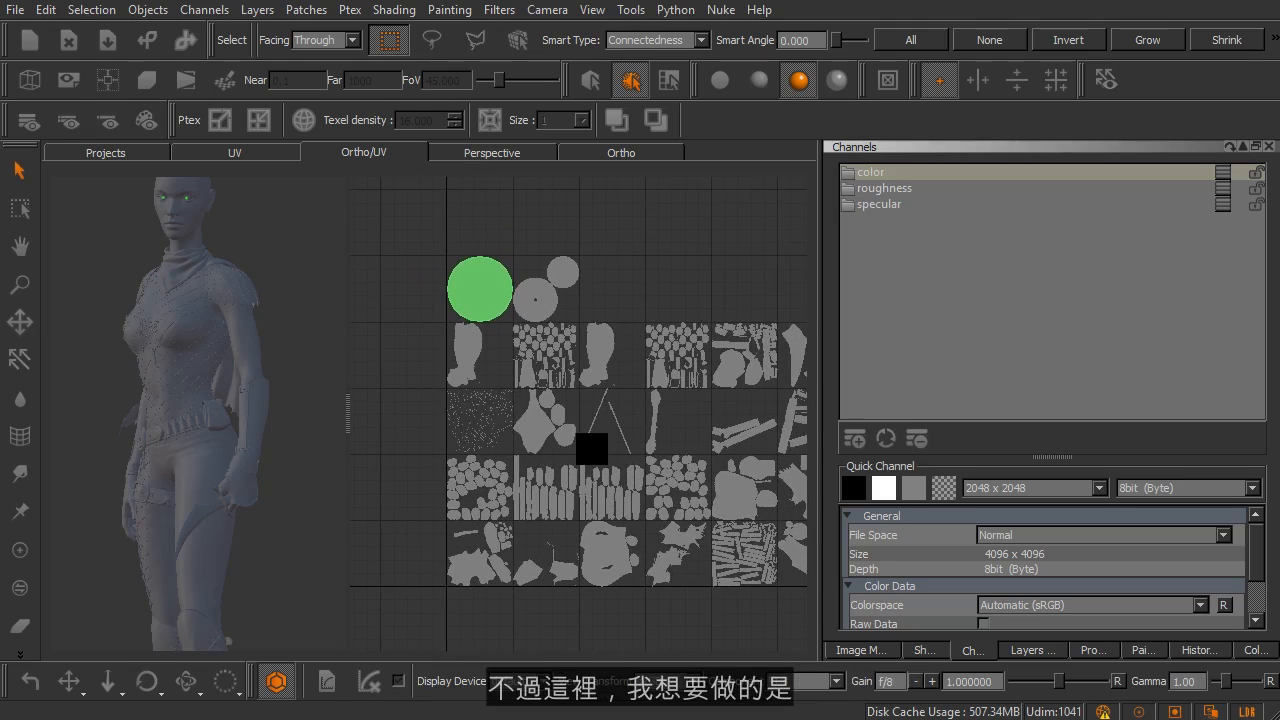
Step: Review the available patch commands and select body patch 1001
click(297, 18)
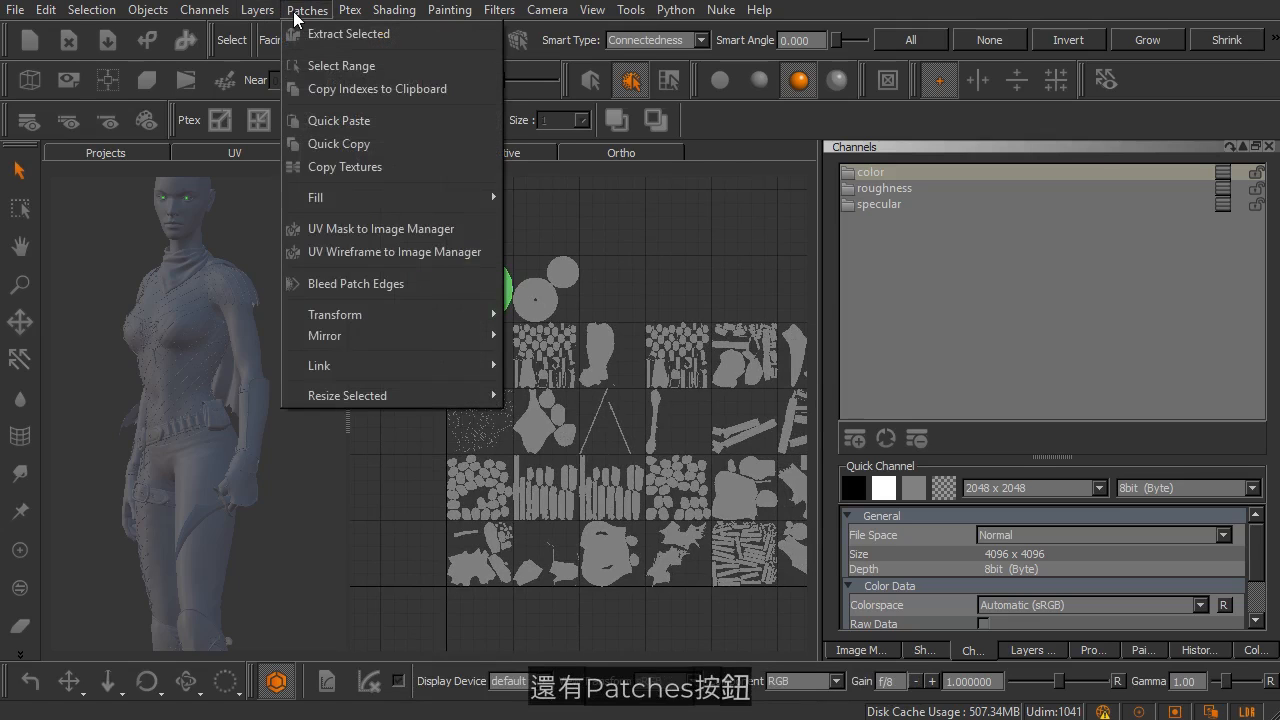
click(297, 18)
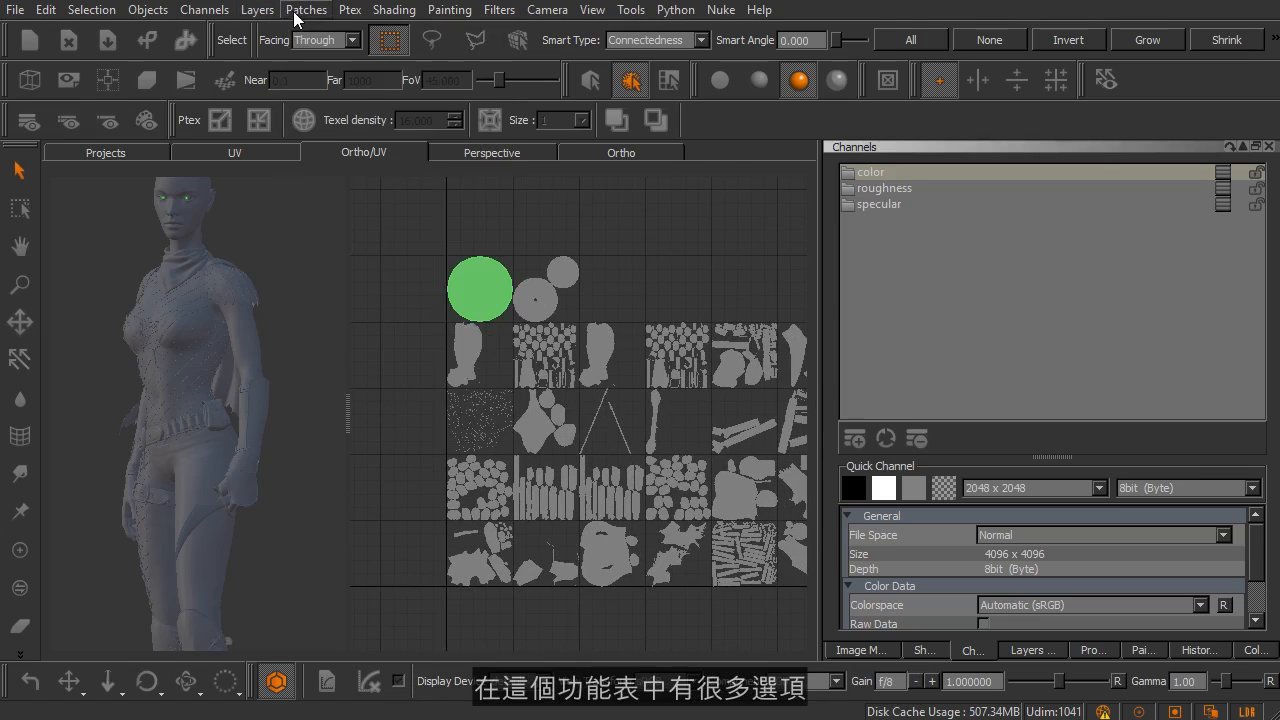
click(477, 560)
middle_drag(510, 520, 469, 487)
alt+right_drag(469, 487, 475, 495)
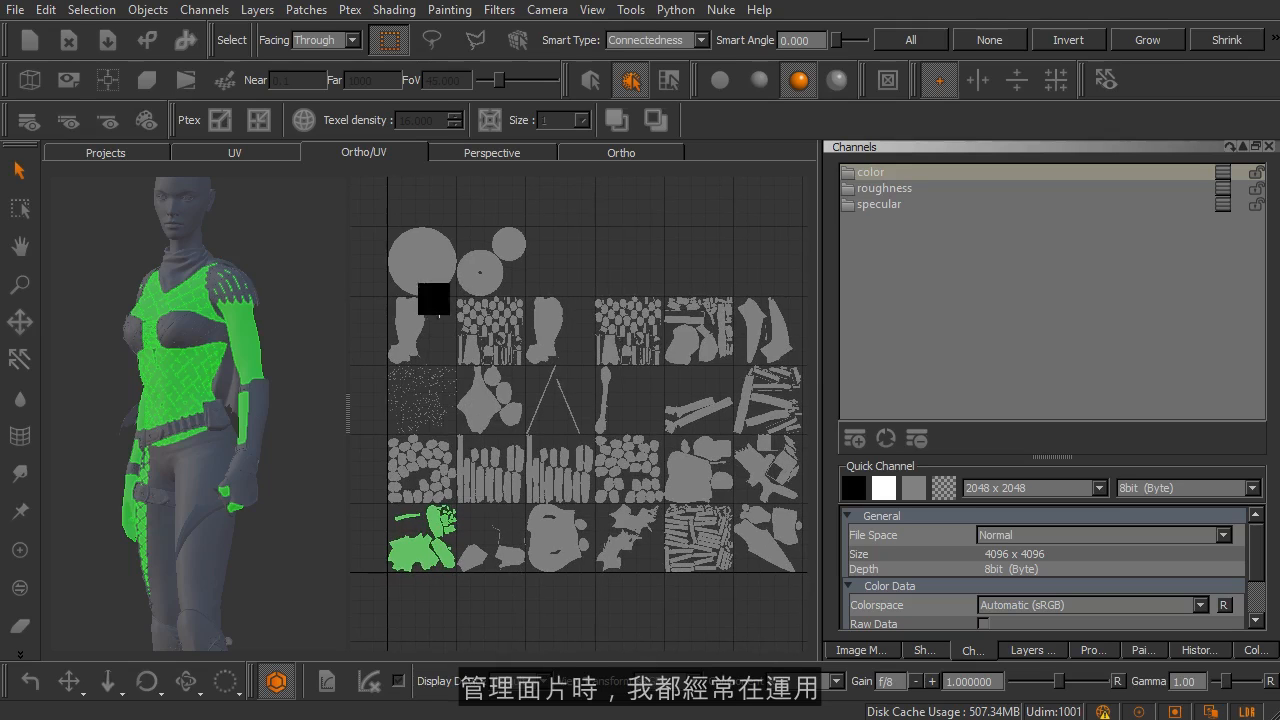
Step: Show the Image Manager and extract the selected patch 1001 into it as an image
click(310, 12)
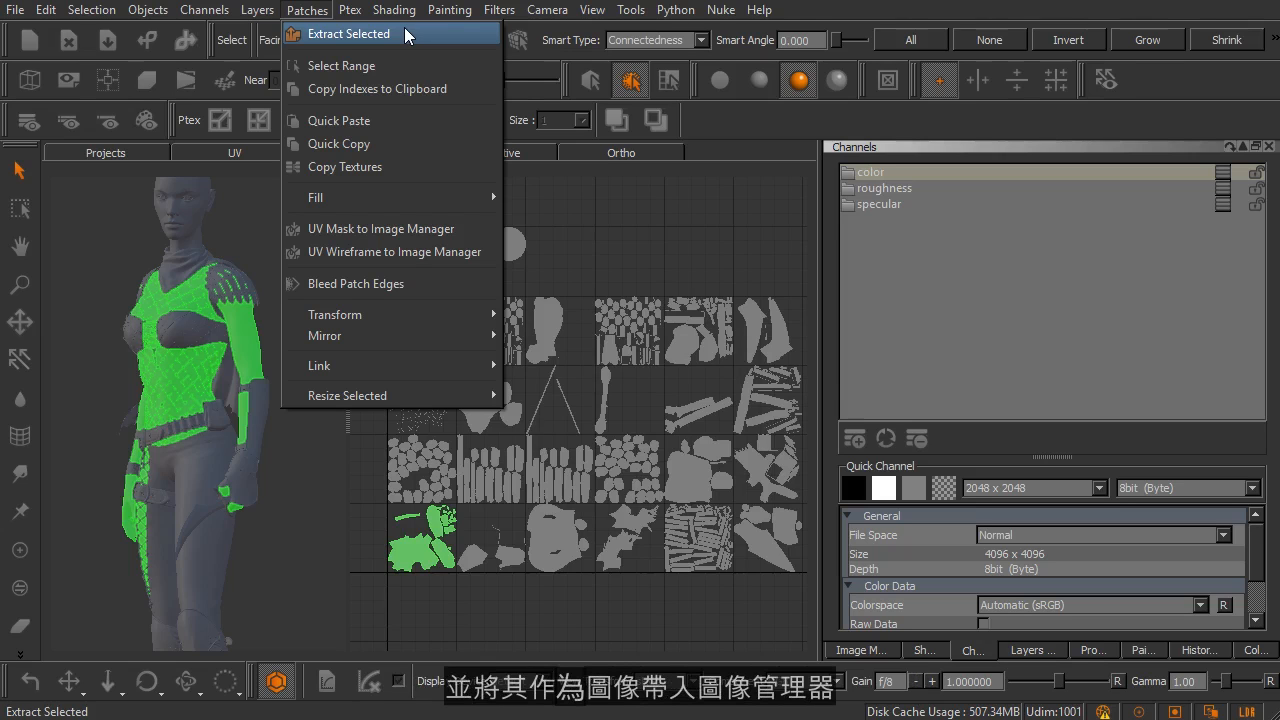
click(873, 649)
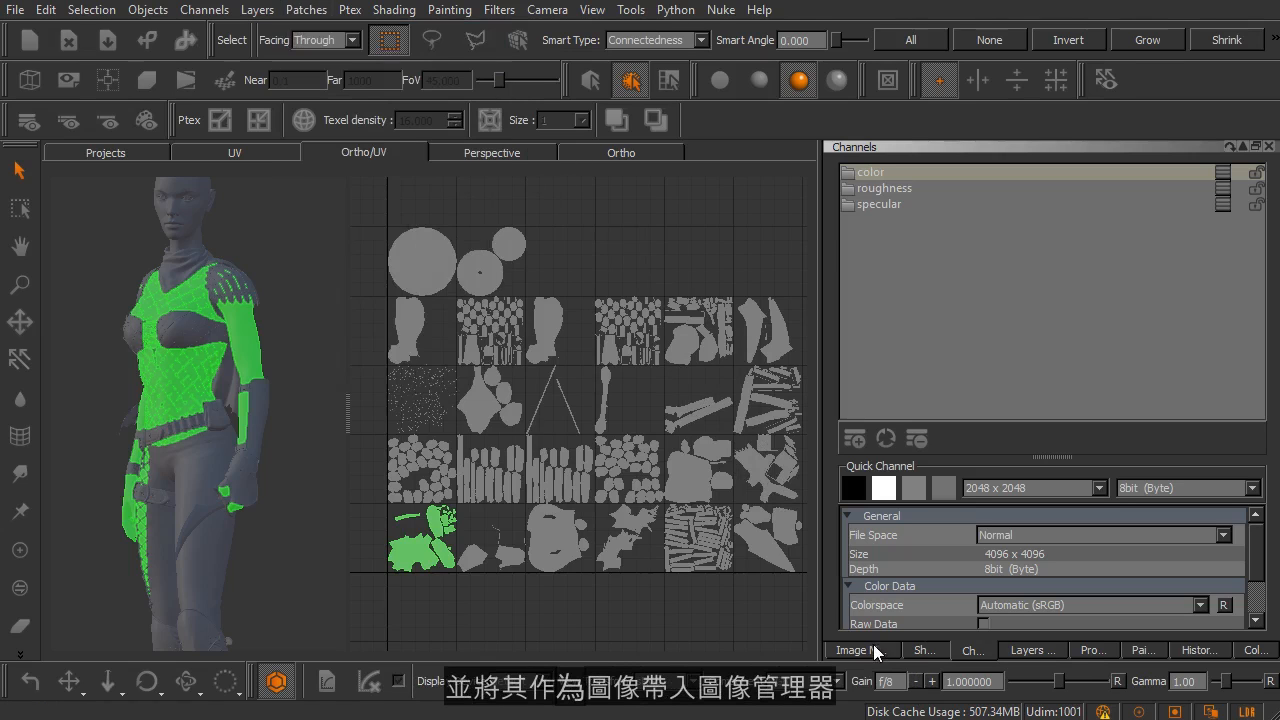
click(873, 649)
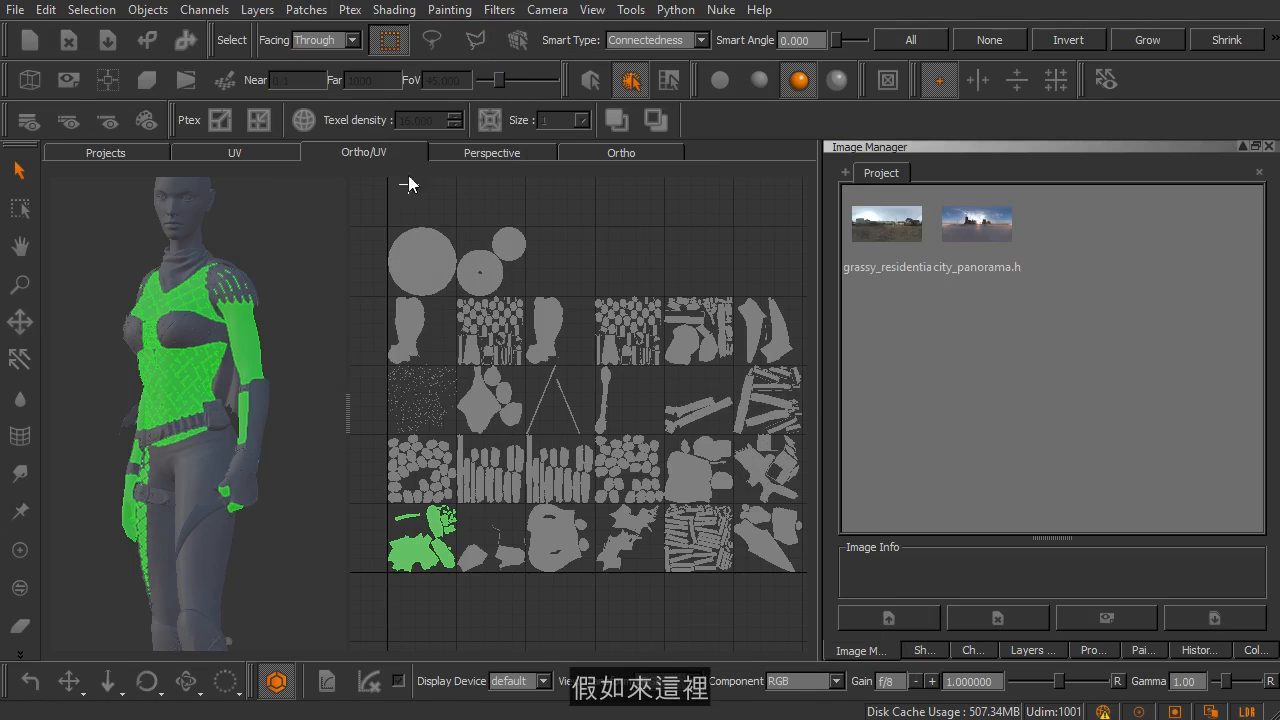
click(306, 9)
click(300, 36)
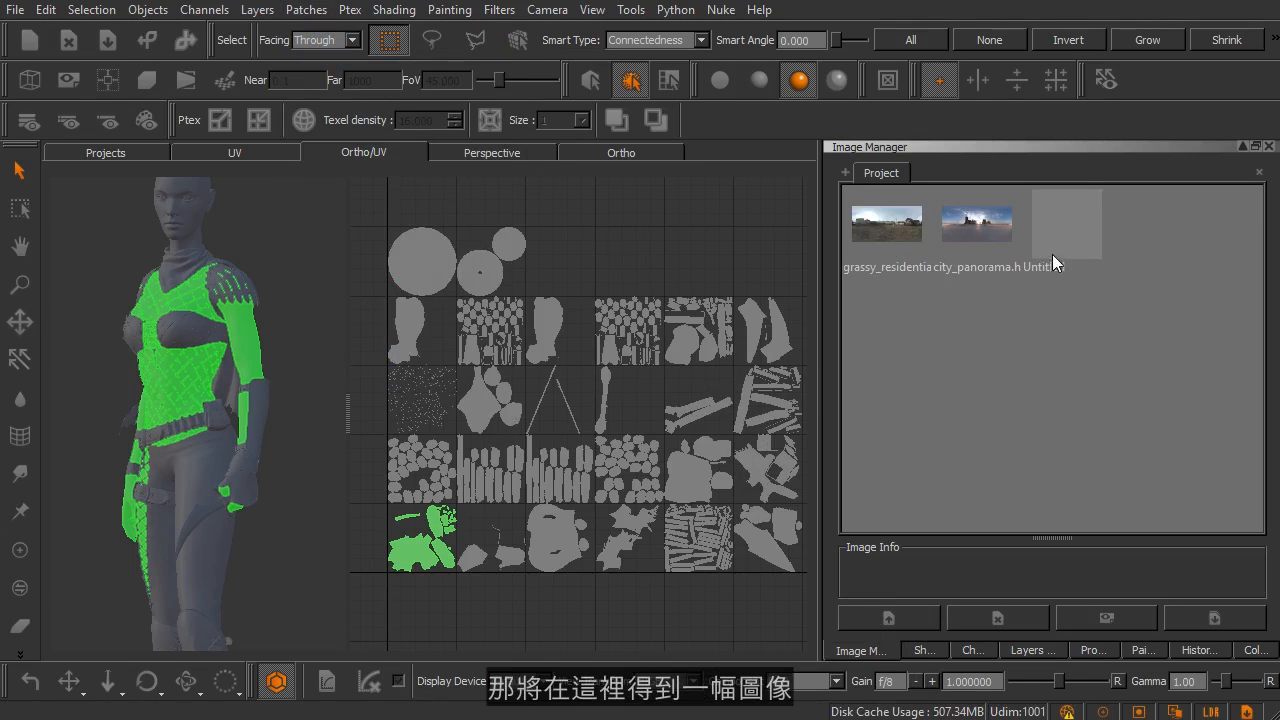
Step: Preview the extracted patch image and delete it from the Image Manager
double_click(1056, 238)
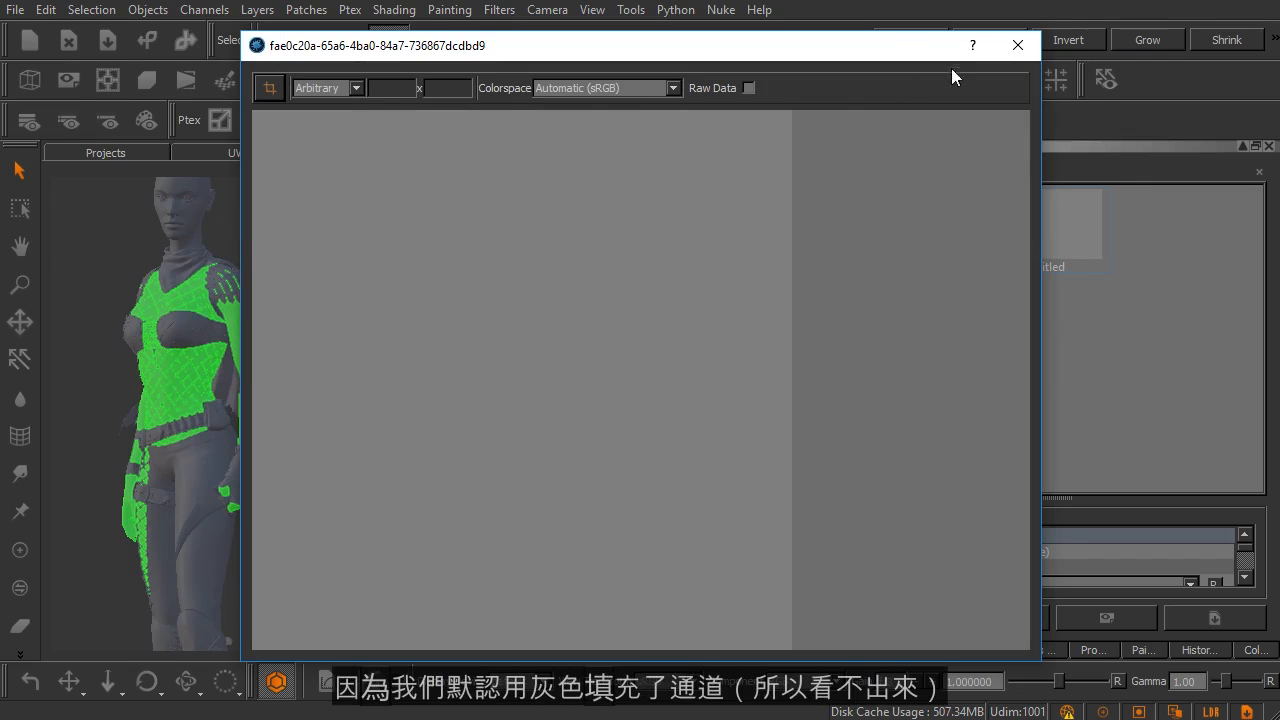
click(1016, 45)
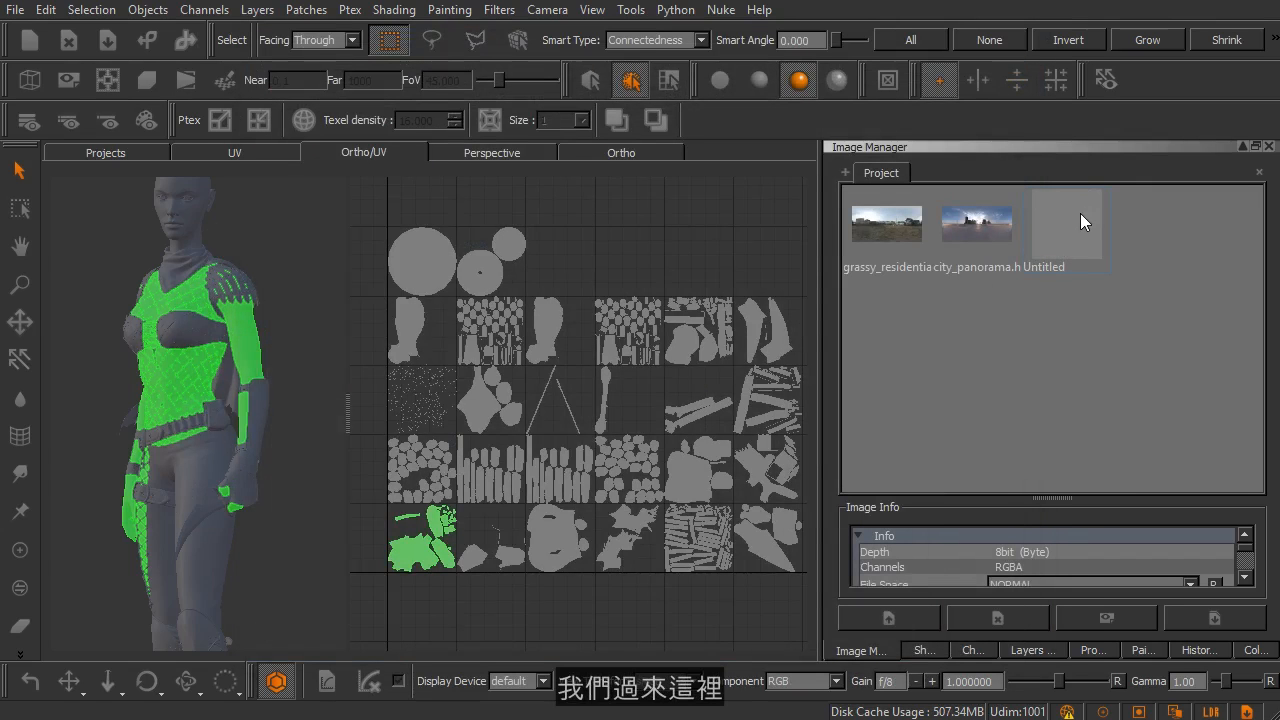
key(Delete)
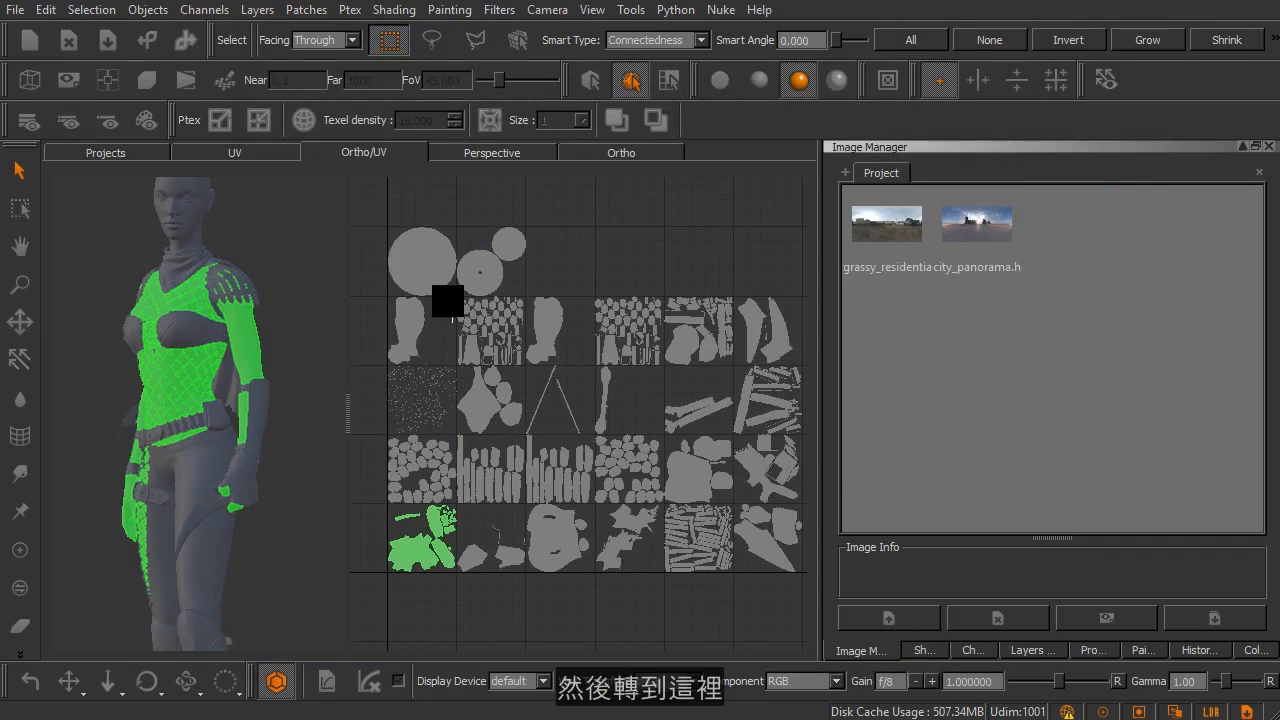
Step: Examine the Select Range dialog for choosing patches by Udim value and dismiss it
click(305, 12)
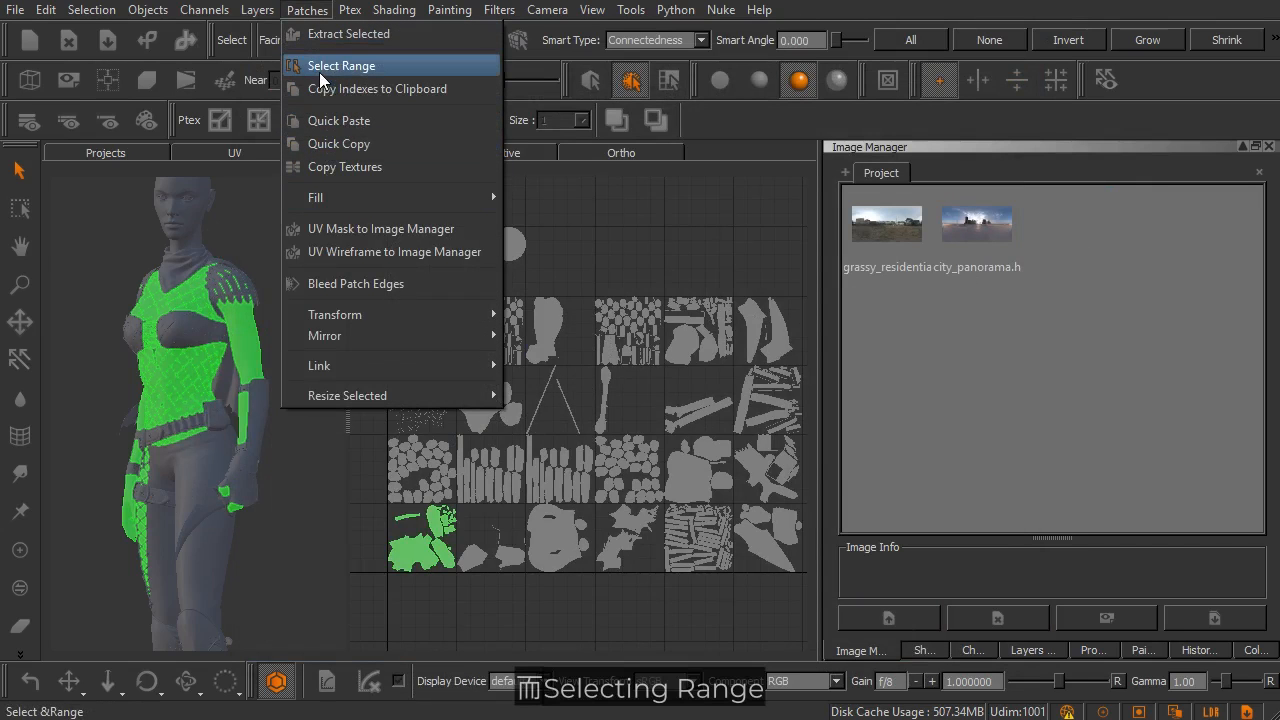
click(378, 66)
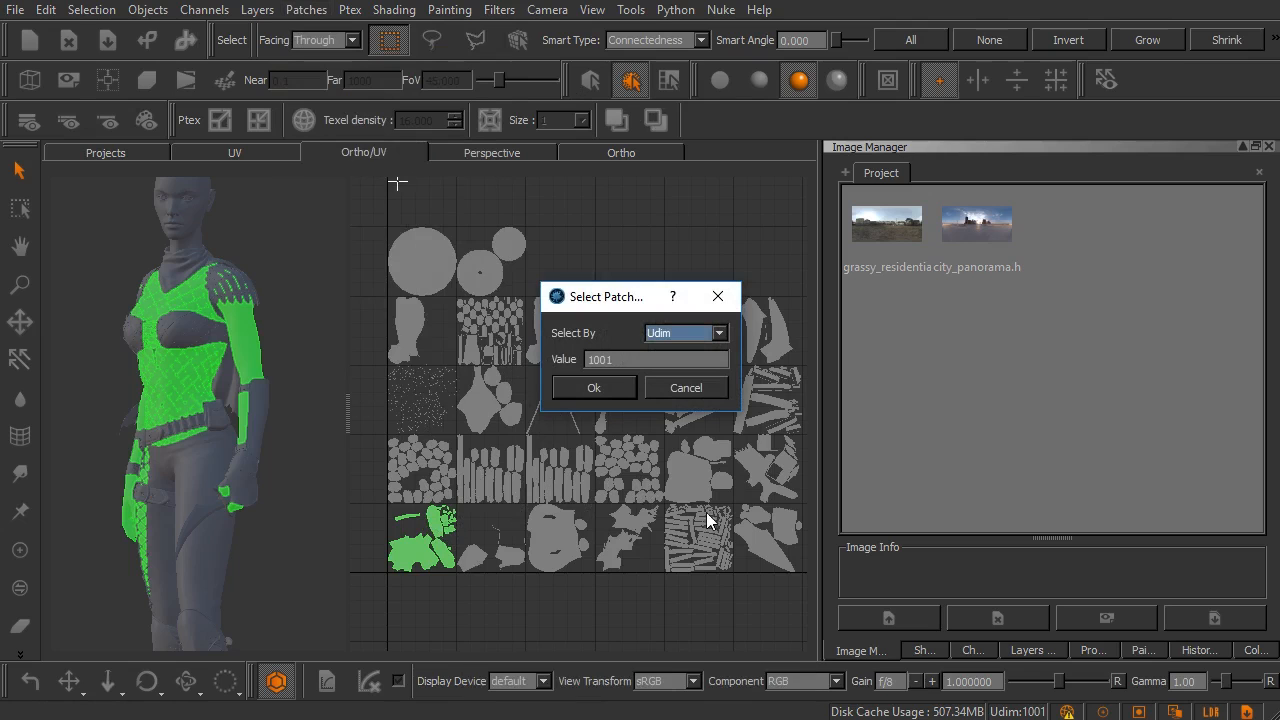
click(695, 387)
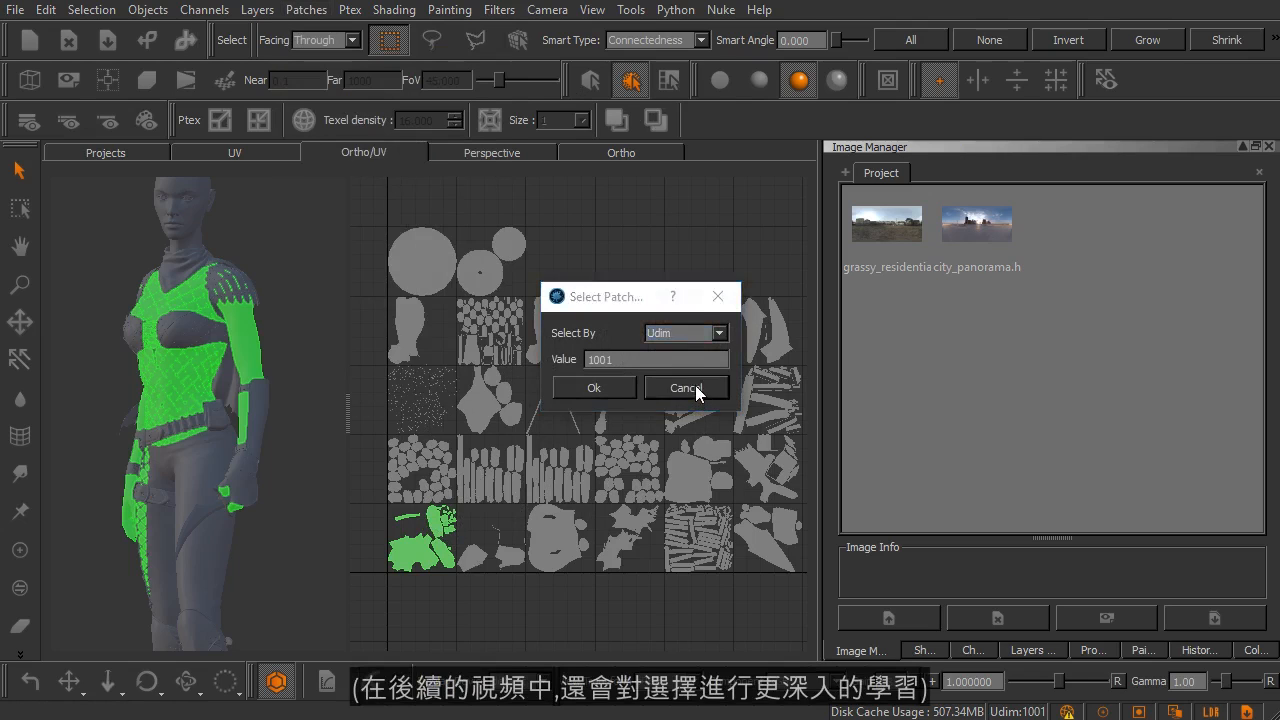
Step: Run Quick Copy on the selected body patch 1001
middle_drag(600, 443, 603, 421)
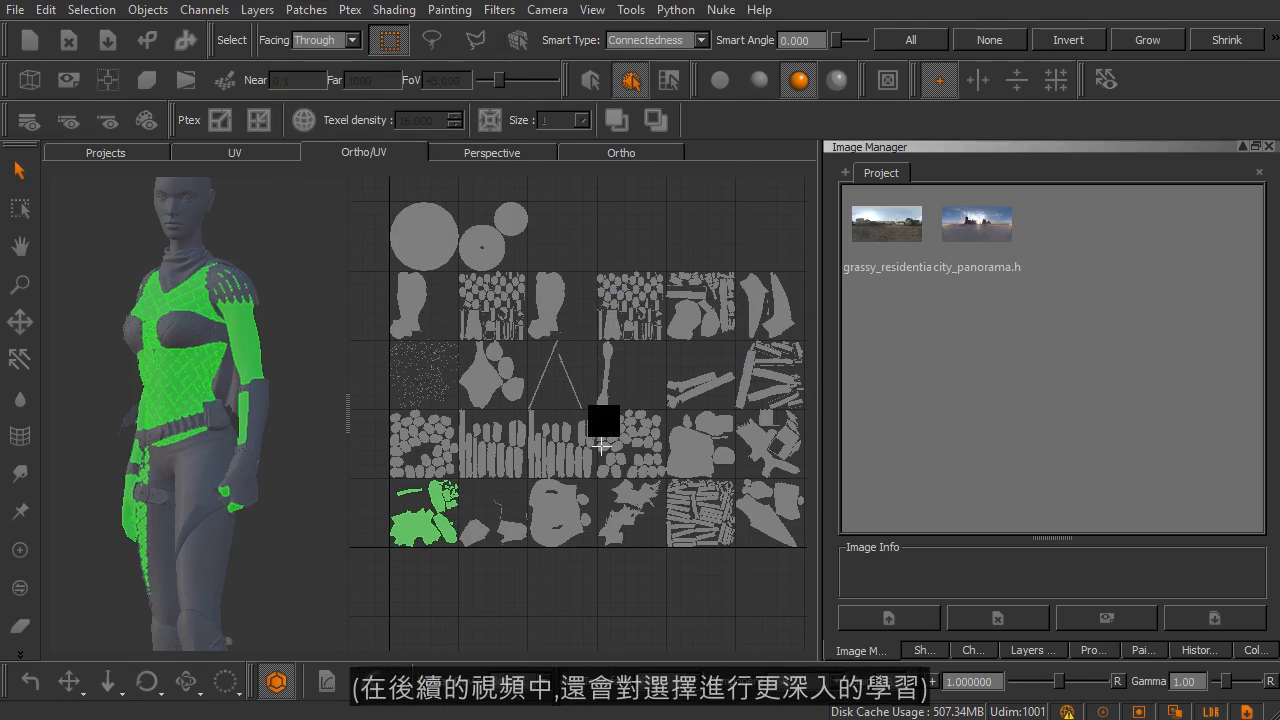
click(305, 10)
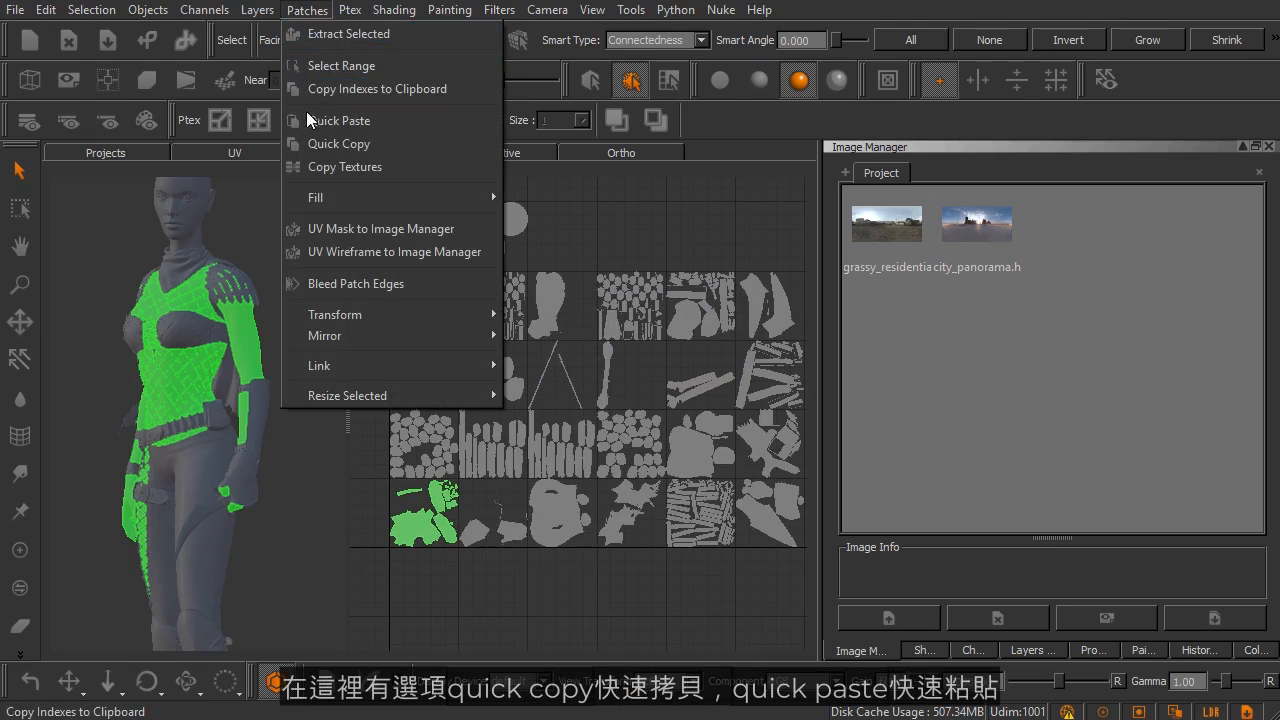
click(386, 145)
Step: Select shoulder armour patches 1012 and 1013 in turn to compare their UV layouts and locations on the character
scroll(550, 285, up, 5)
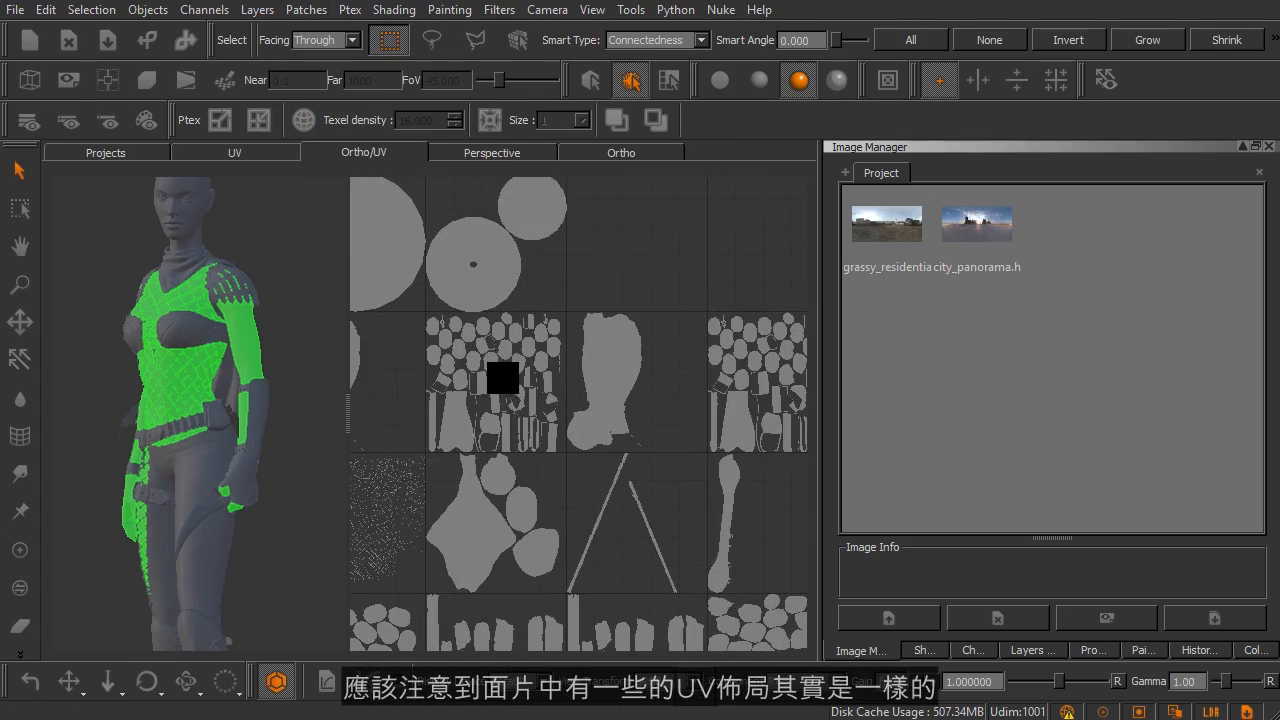
alt+middle_drag(538, 508, 489, 371)
alt+middle_drag(502, 430, 590, 286)
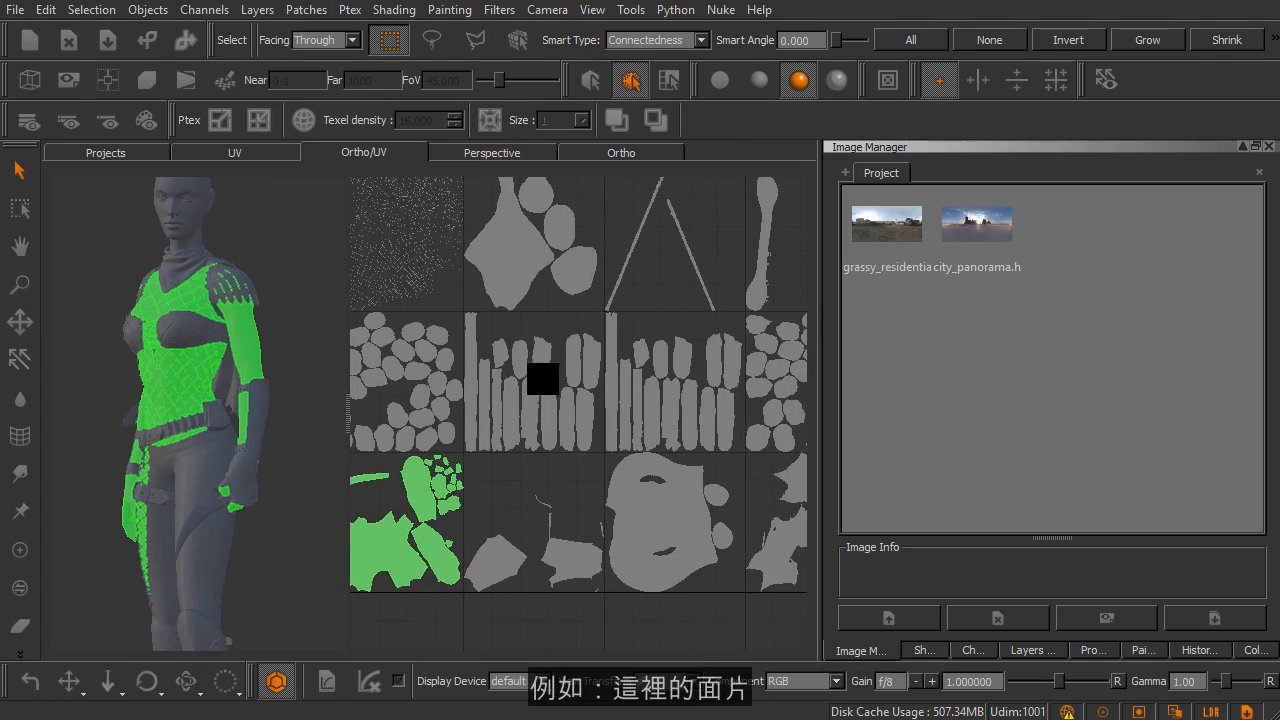
click(527, 406)
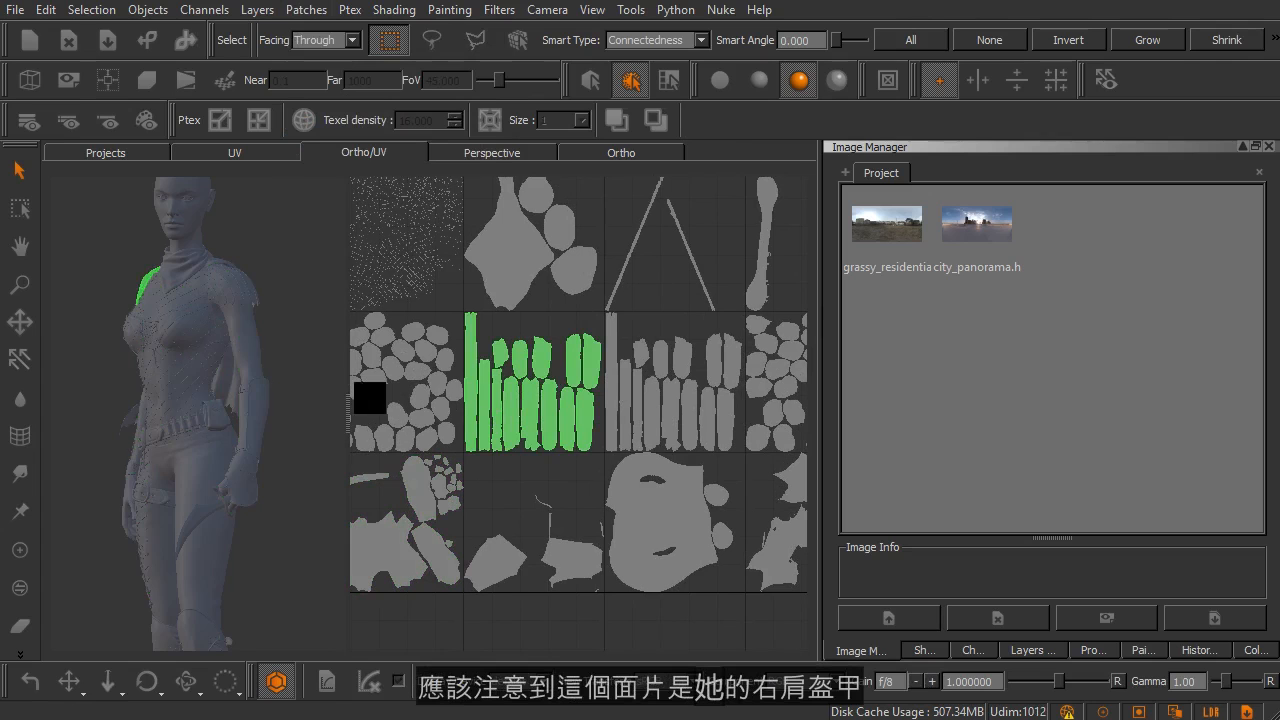
alt+drag(283, 371, 338, 375)
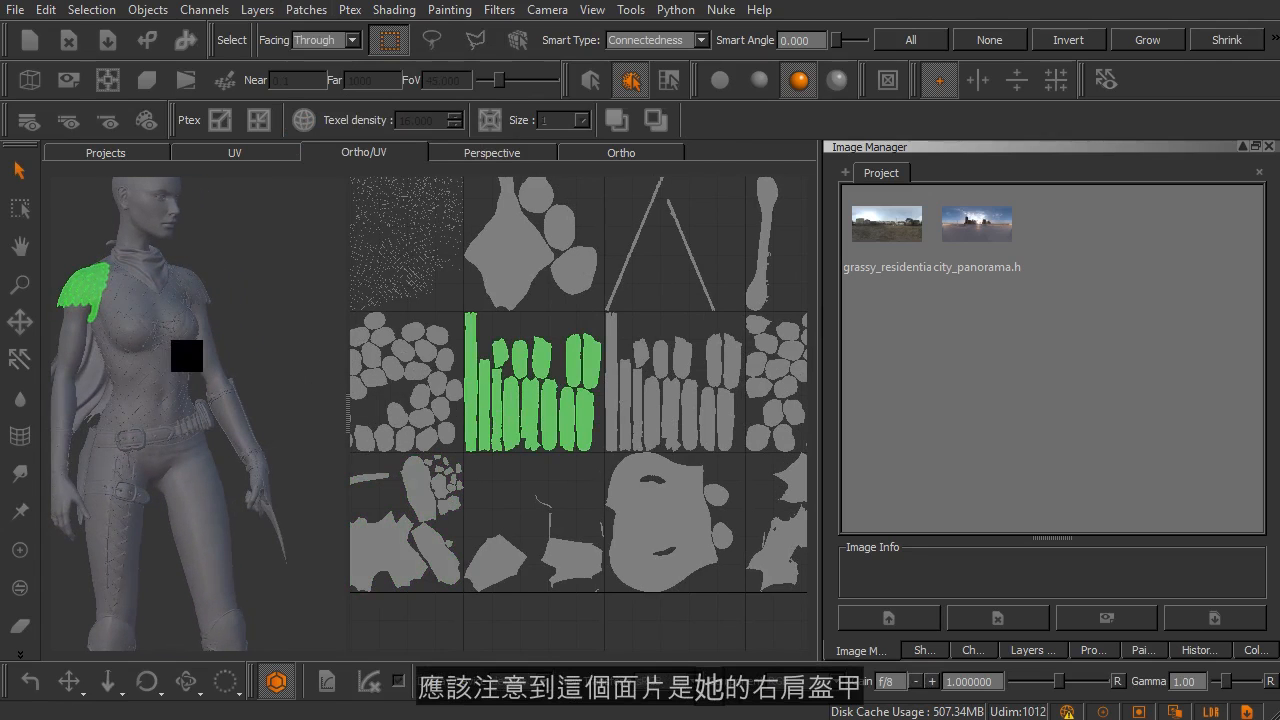
alt+middle_drag(187, 356, 197, 358)
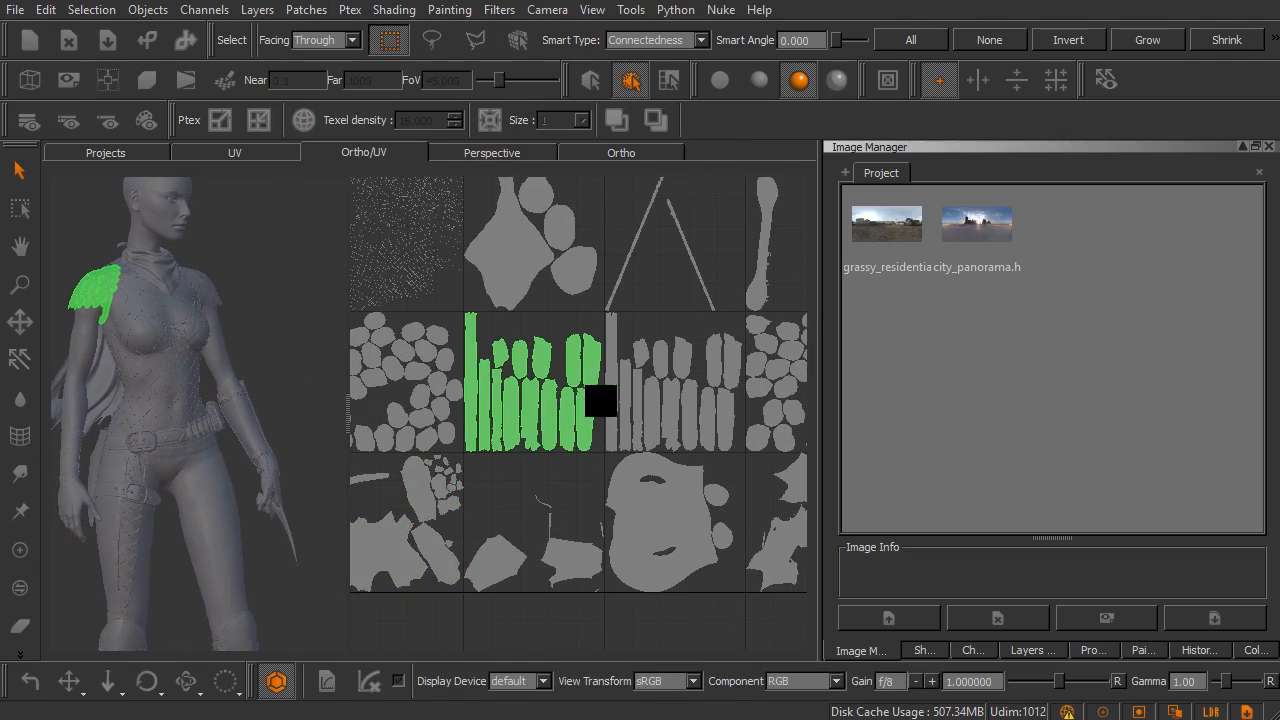
click(636, 400)
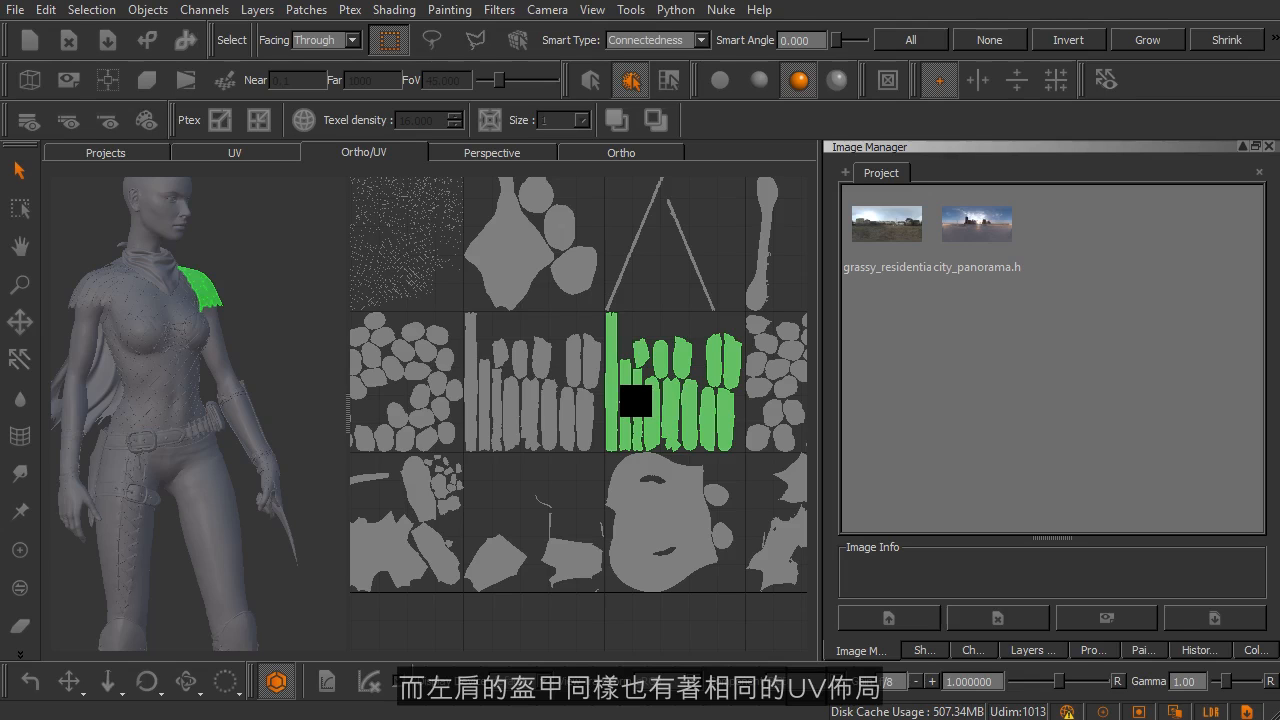
Step: Reselect right shoulder patch 1012, review the patch copy and paste commands, and select left shoulder patch 1013
click(576, 356)
scroll(509, 363, up, 2)
alt+right_drag(548, 391, 553, 394)
click(305, 10)
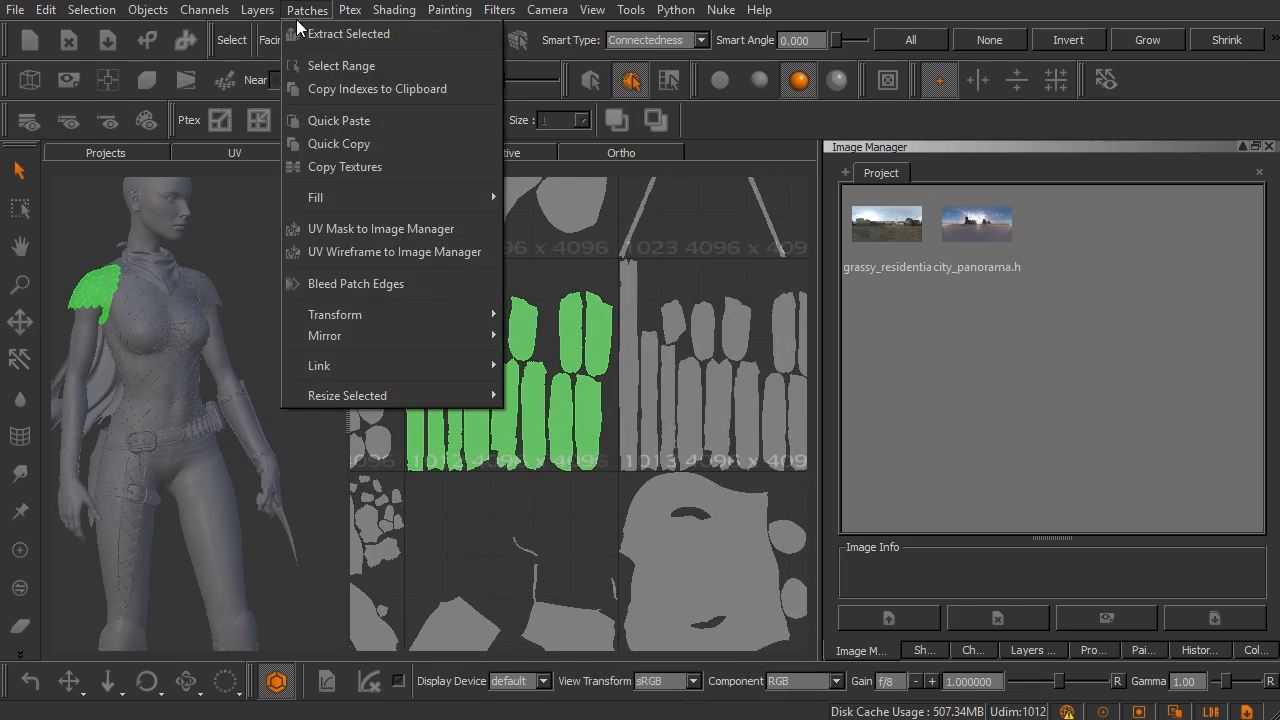
click(711, 121)
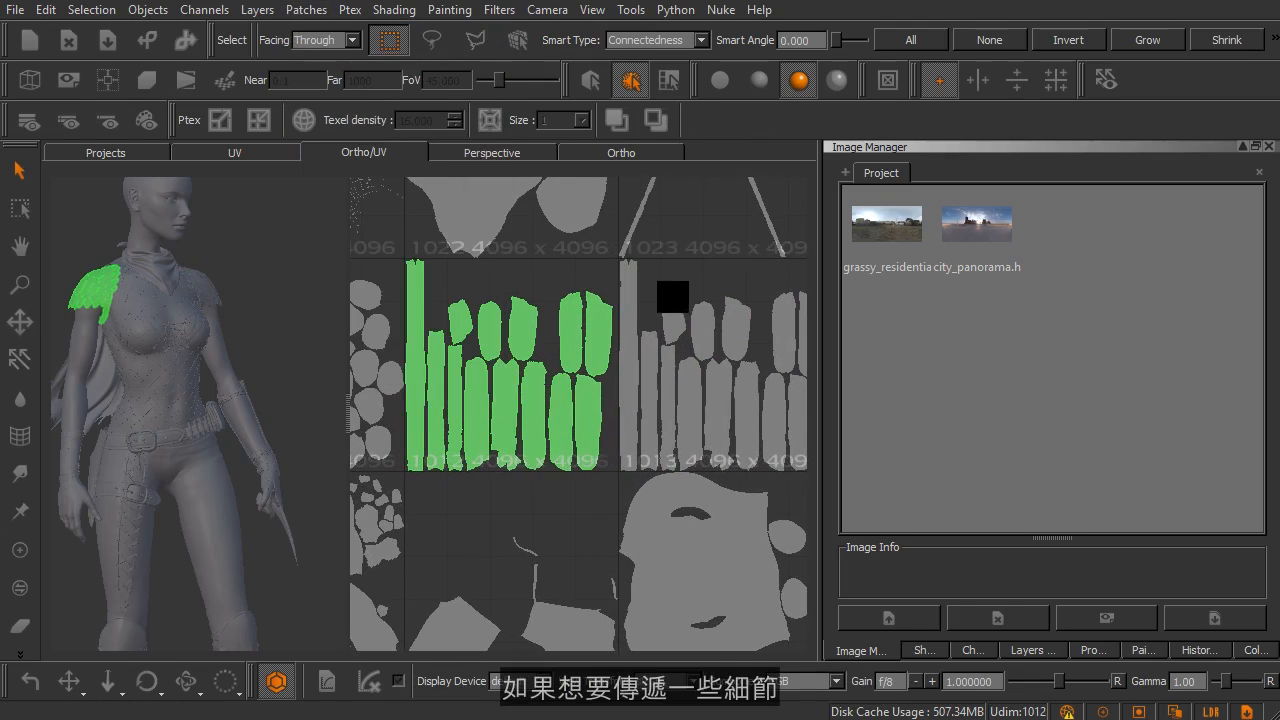
click(676, 318)
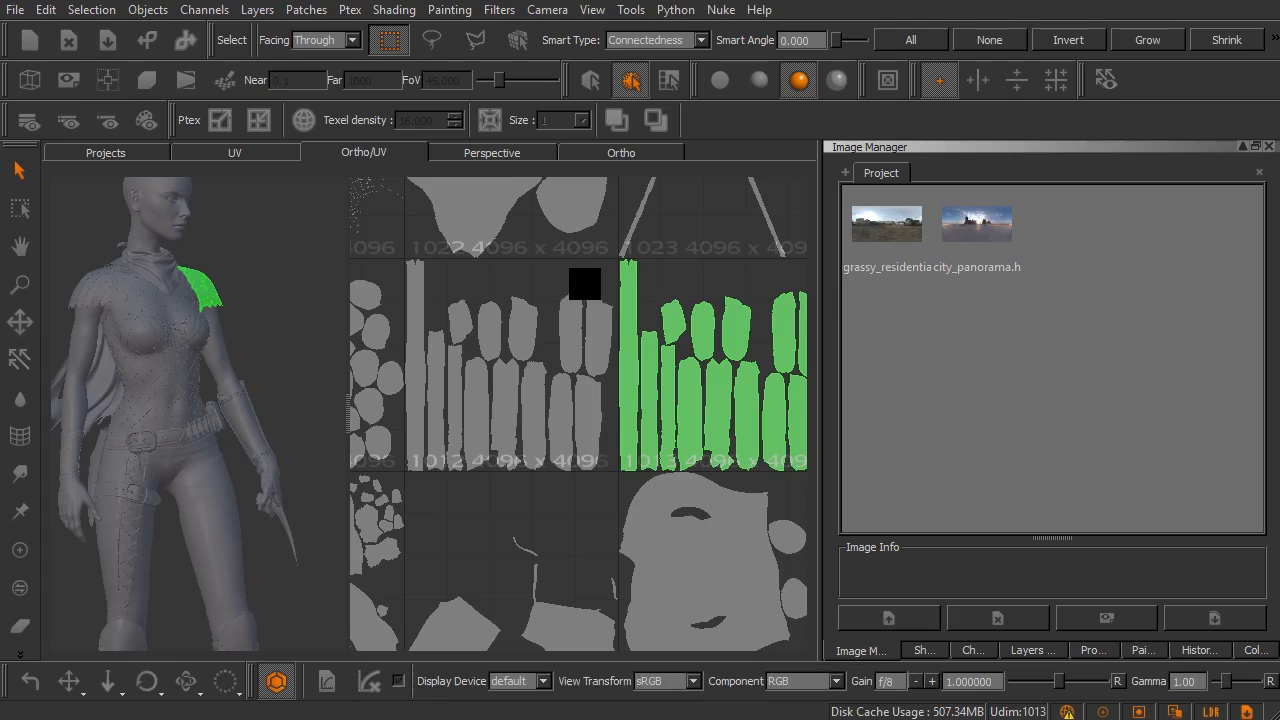
Step: Show the Patches palette and switch the canvas to the UV view
right_click(747, 102)
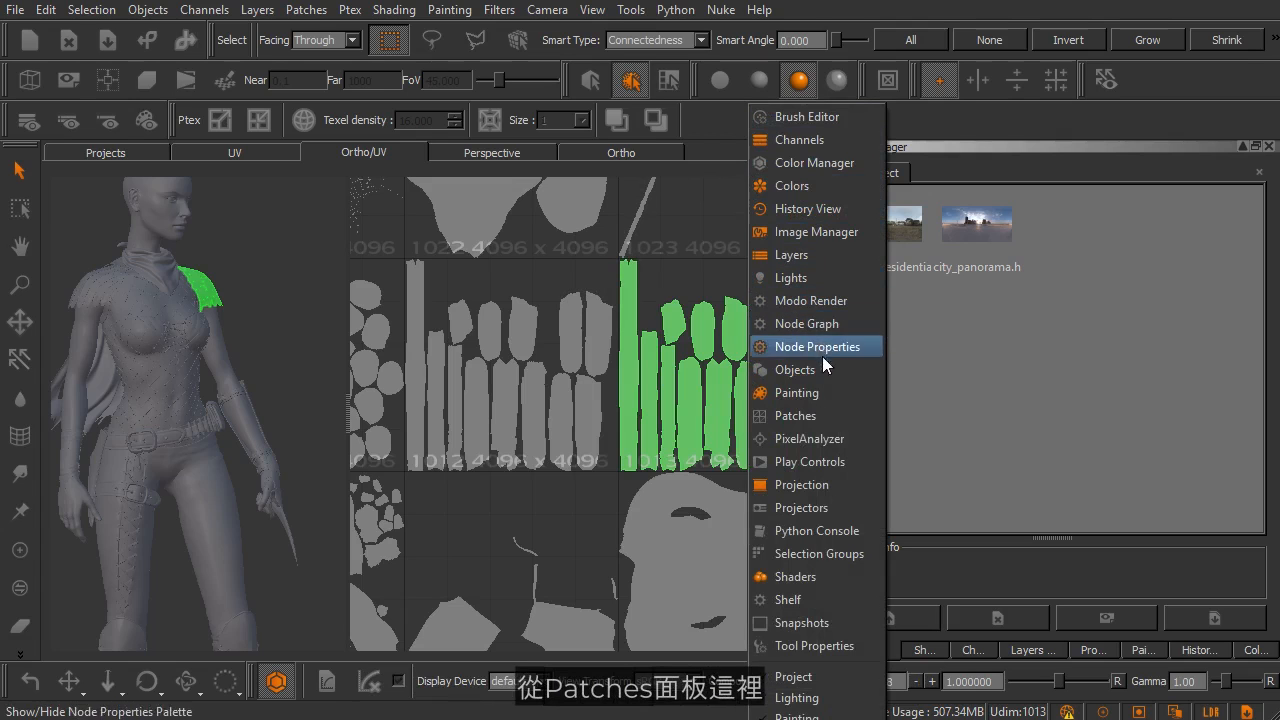
click(822, 409)
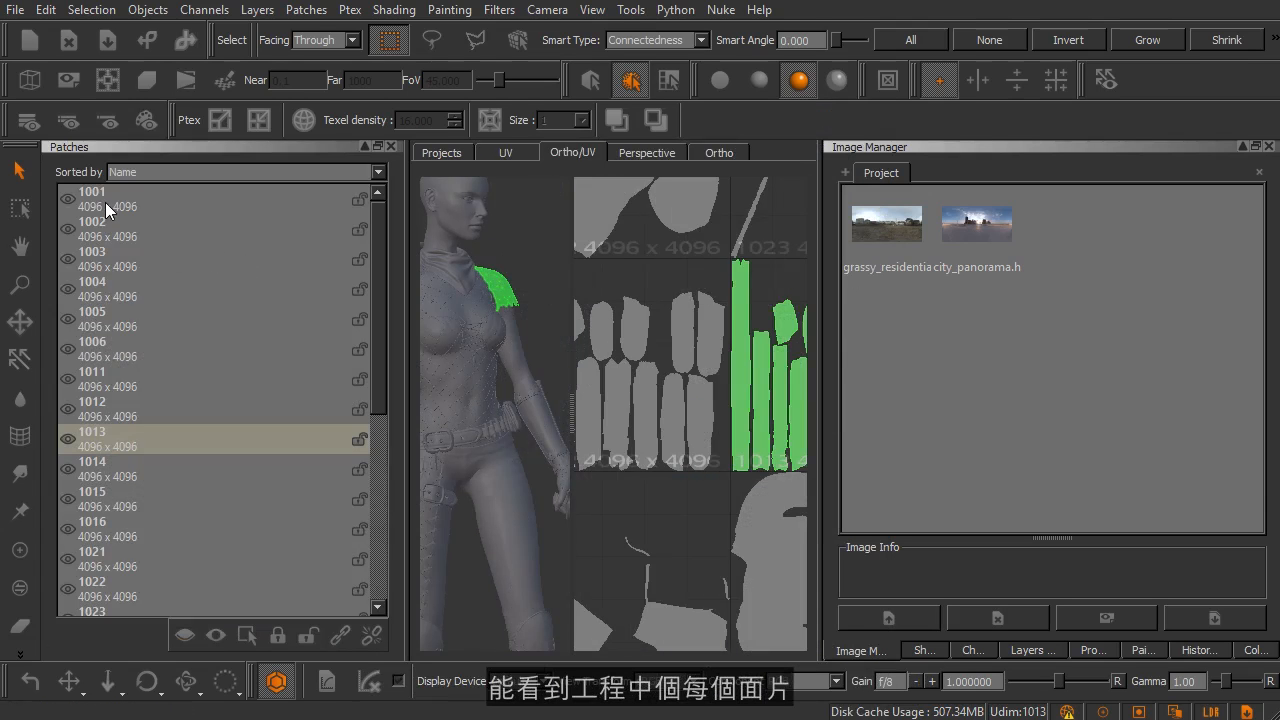
click(506, 153)
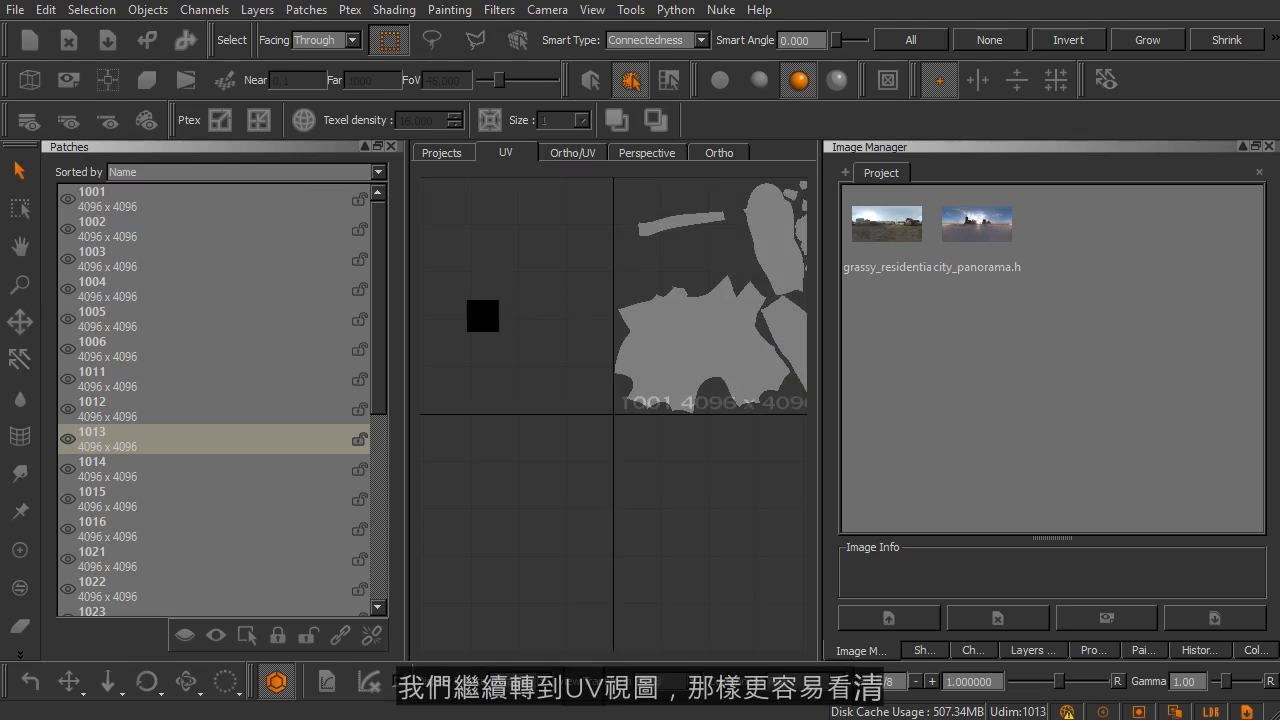
Step: Examine the patch list alongside the UV layout, focusing on shoulder patches 1012 and 1013
alt+middle_drag(790, 262, 685, 357)
alt+right_drag(685, 357, 534, 372)
alt+middle_drag(800, 302, 576, 348)
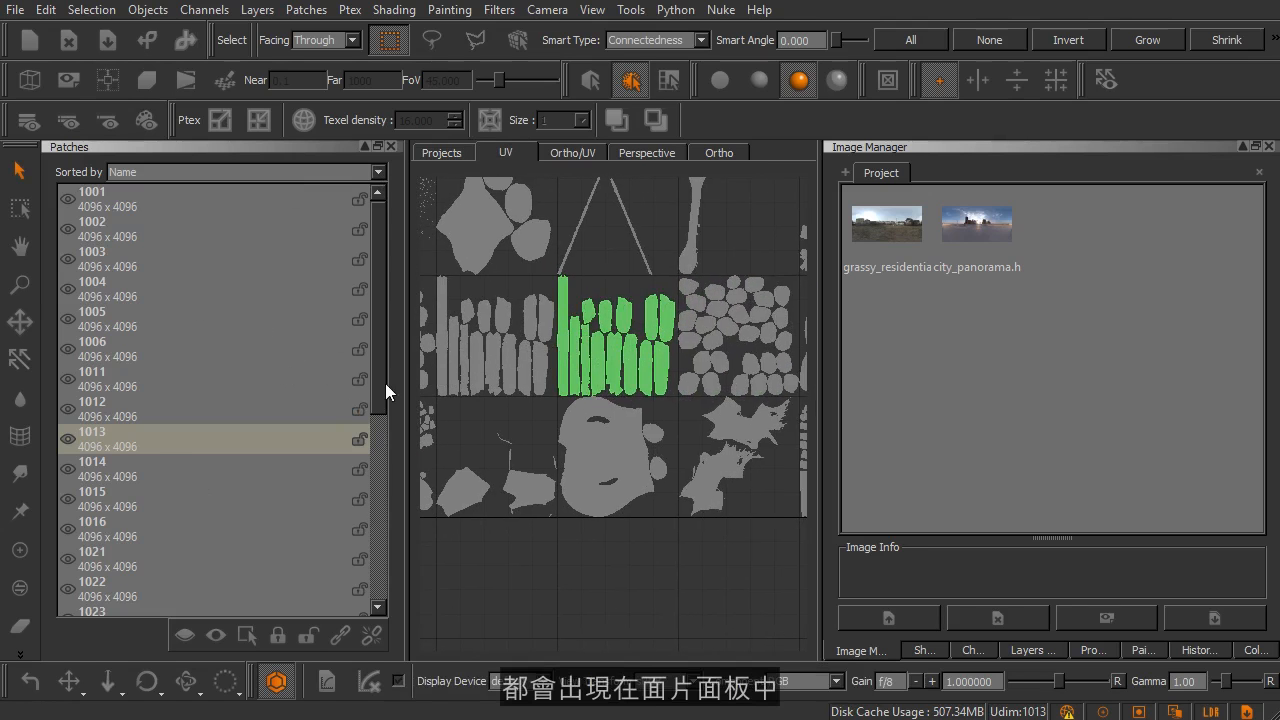
drag(378, 376, 379, 388)
mouse_move(380, 425)
mouse_down()
mouse_move(382, 450)
mouse_move(387, 401)
mouse_up()
alt+middle_drag(512, 304, 603, 333)
alt+right_drag(603, 333, 632, 362)
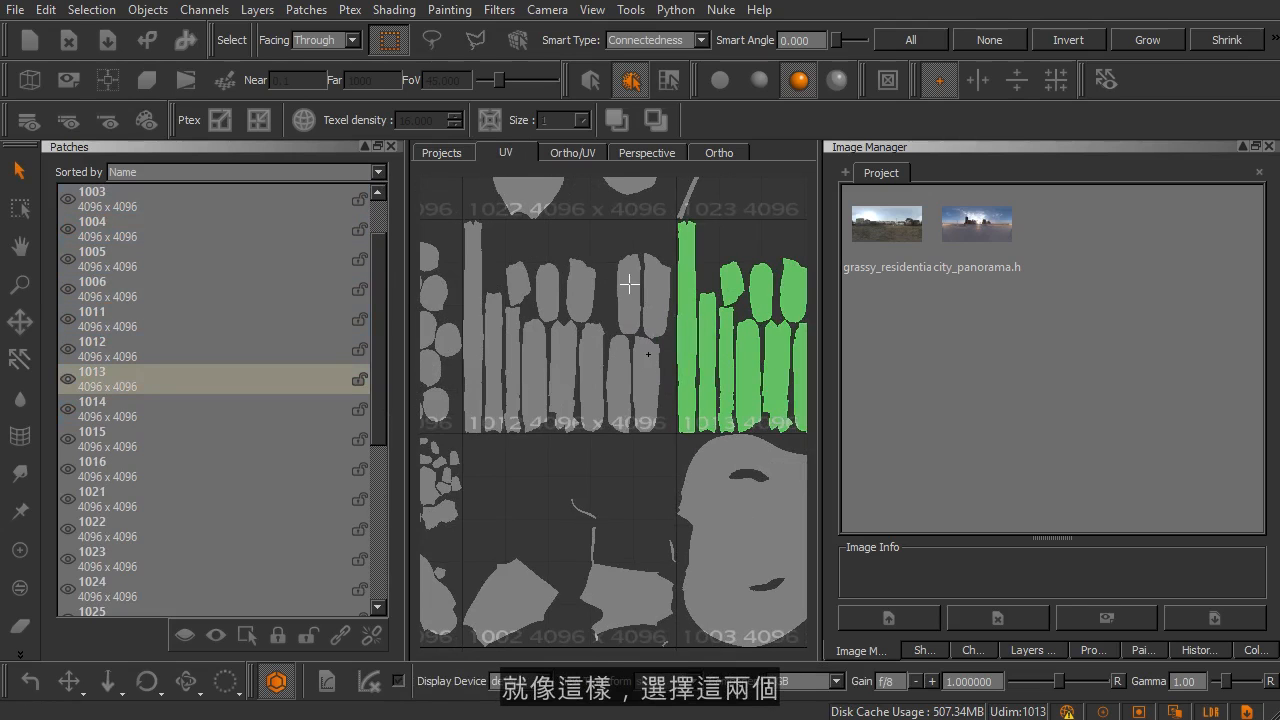
Step: Add patch 1012 to the selection of 1013, link their patch images, and clear the selection
shift+click(629, 285)
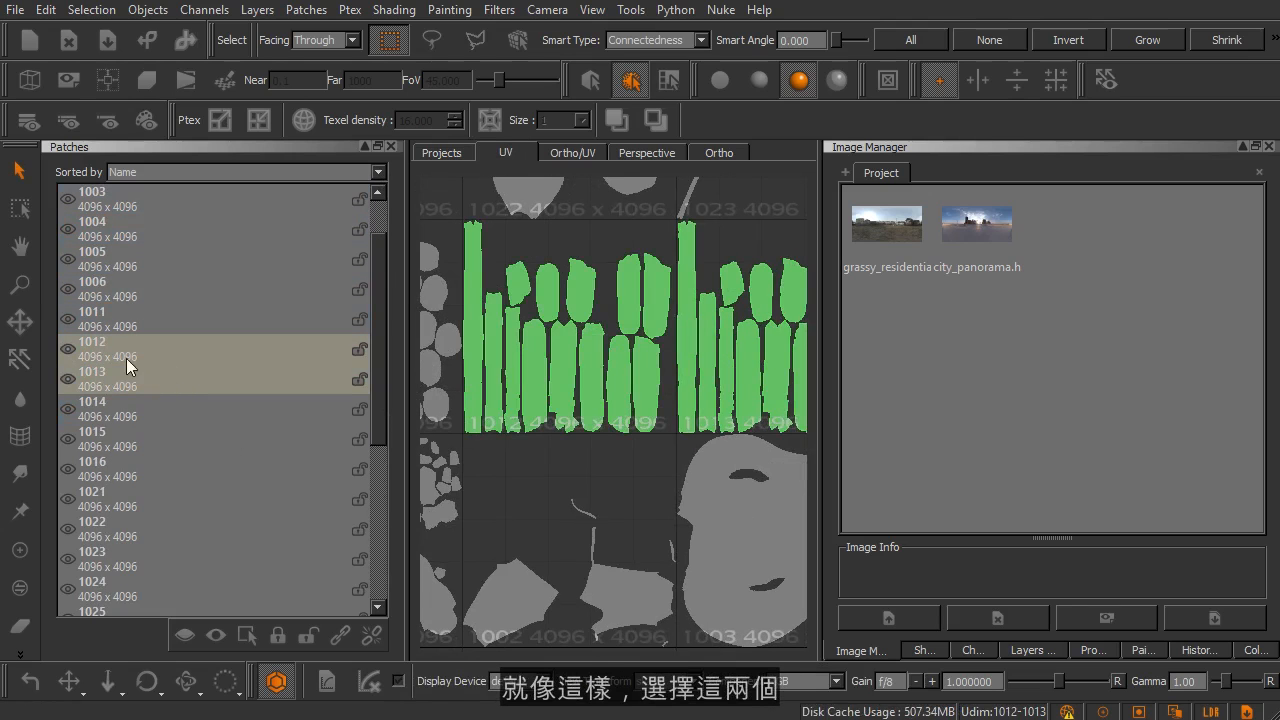
click(334, 628)
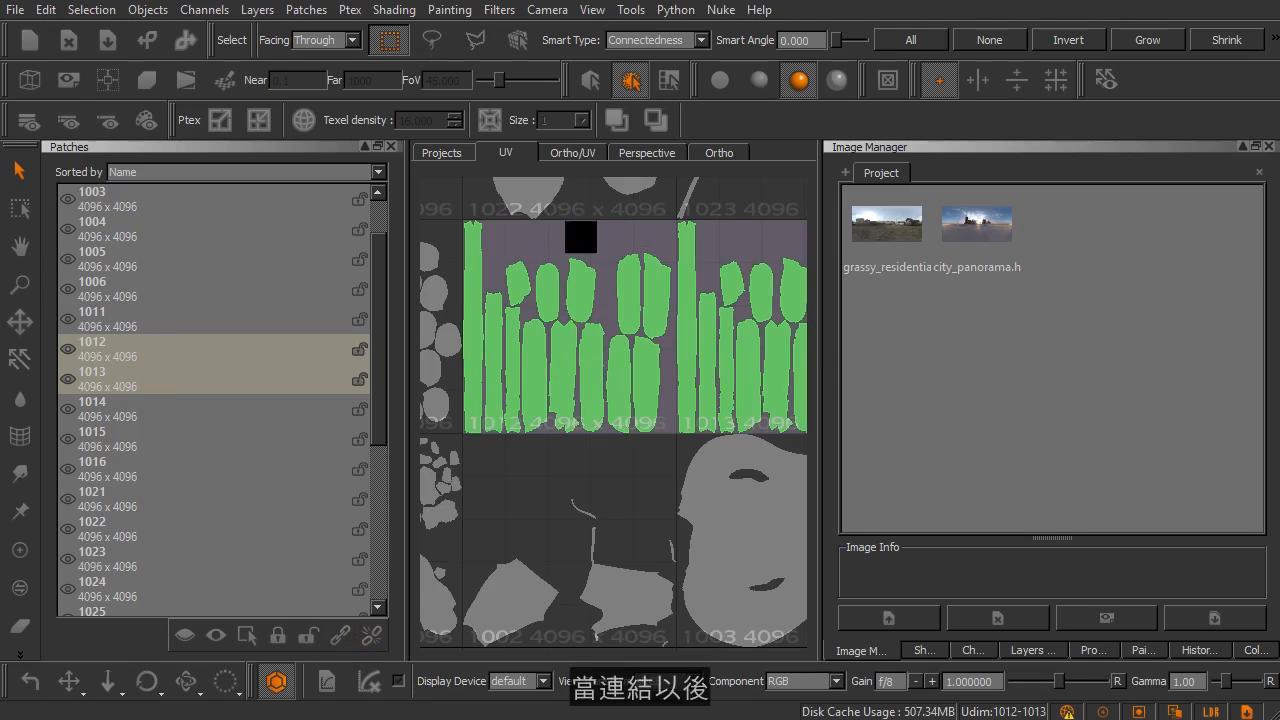
middle_drag(591, 334, 592, 425)
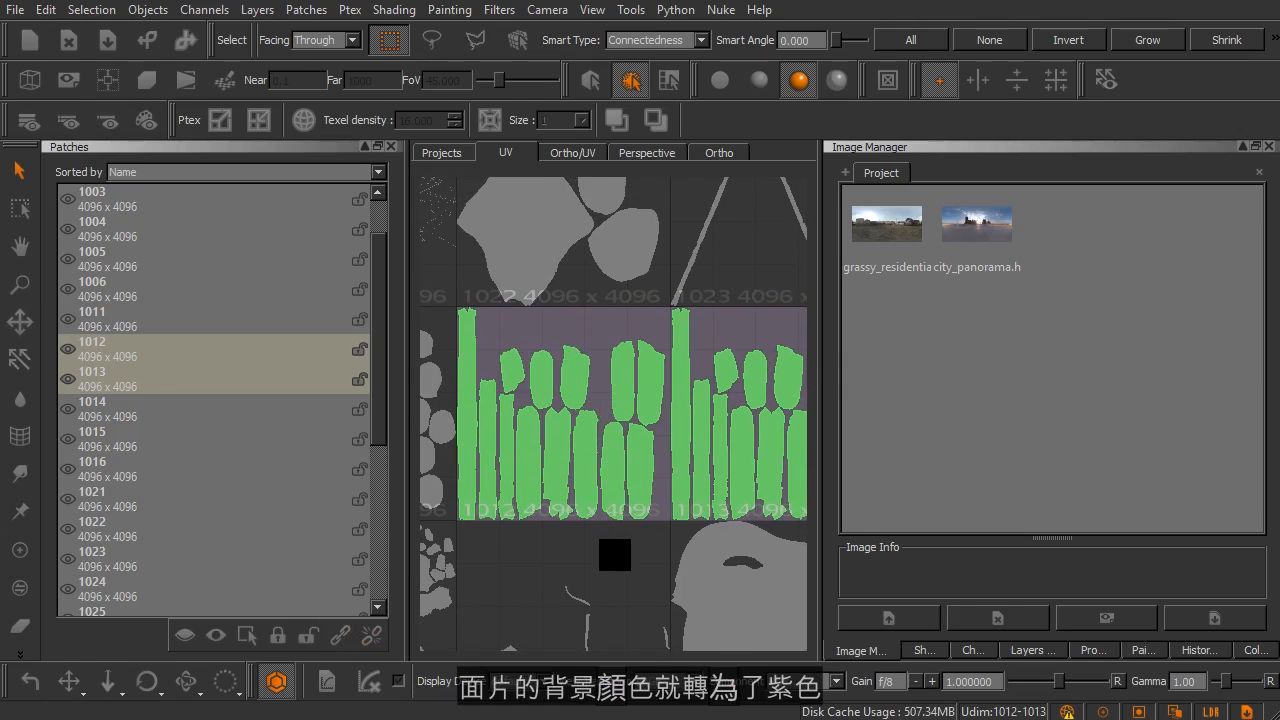
click(616, 558)
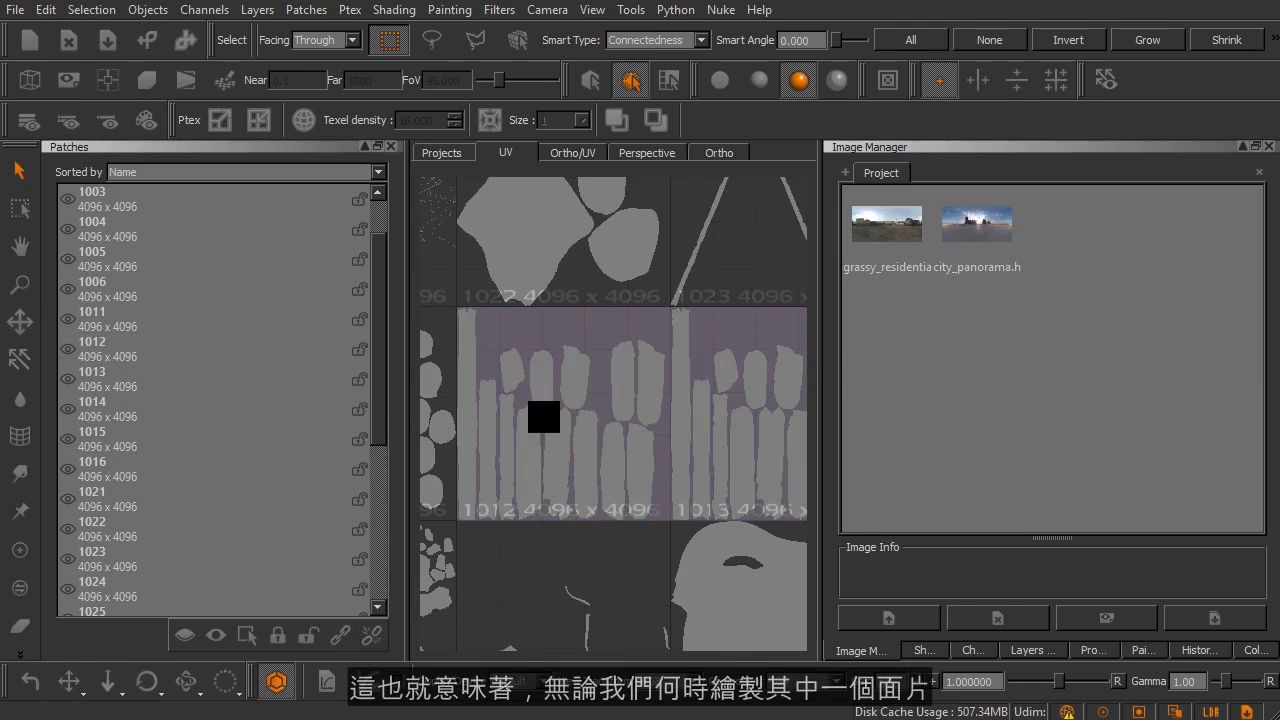
mouse_move(650, 400)
middle_down()
mouse_move(583, 400)
mouse_move(640, 391)
middle_up()
alt+right_drag(658, 388, 646, 387)
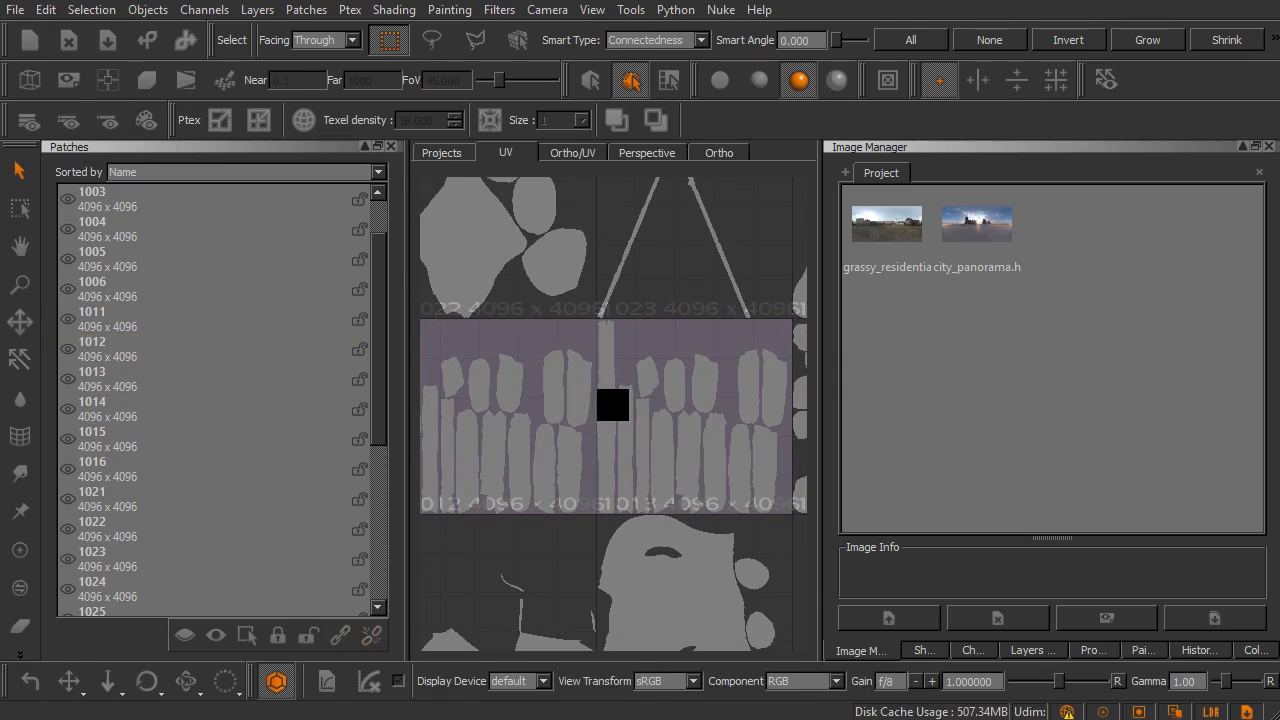
Step: Reselect patches 1012 and 1013 and unlink their patch images
drag(534, 340, 667, 394)
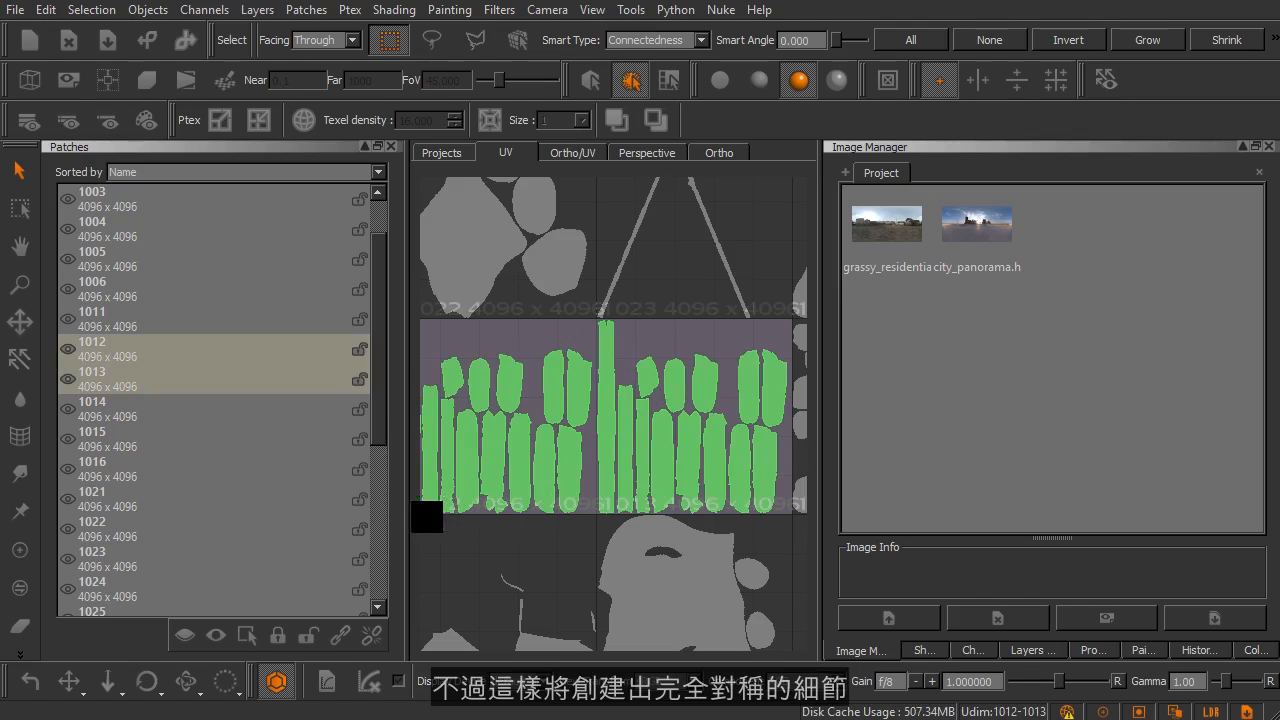
click(369, 637)
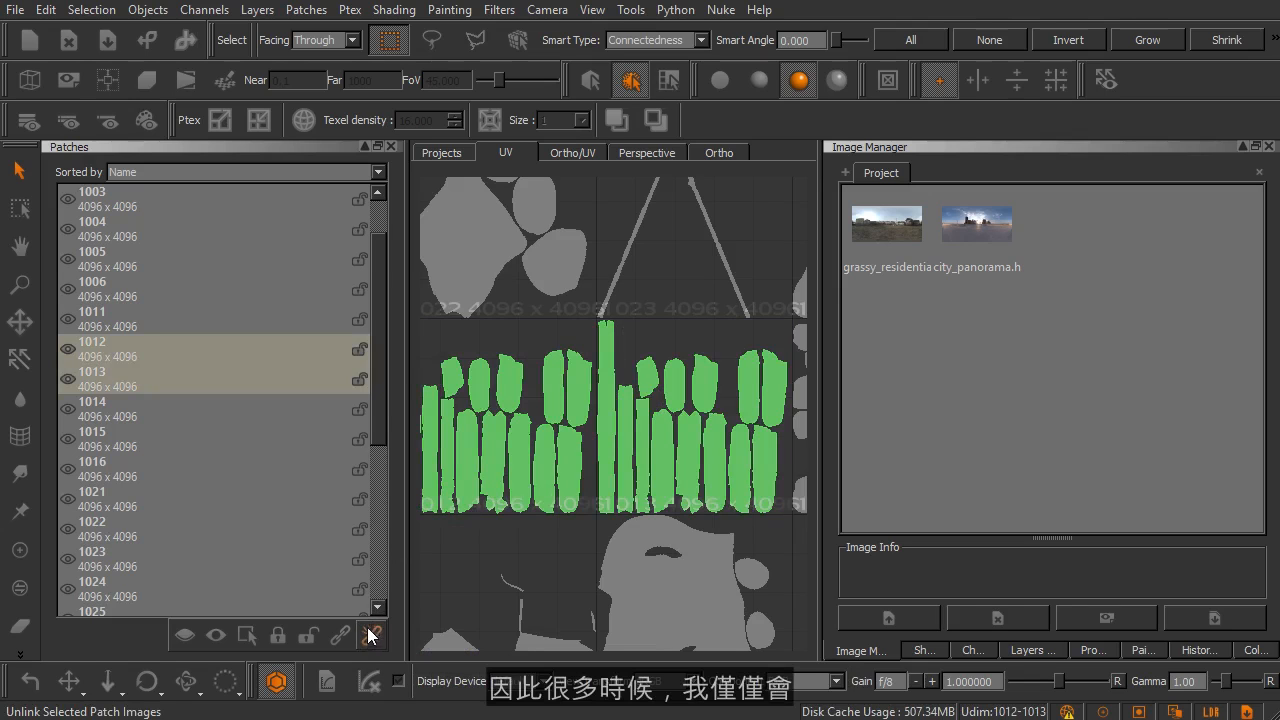
alt+middle_drag(599, 363, 629, 413)
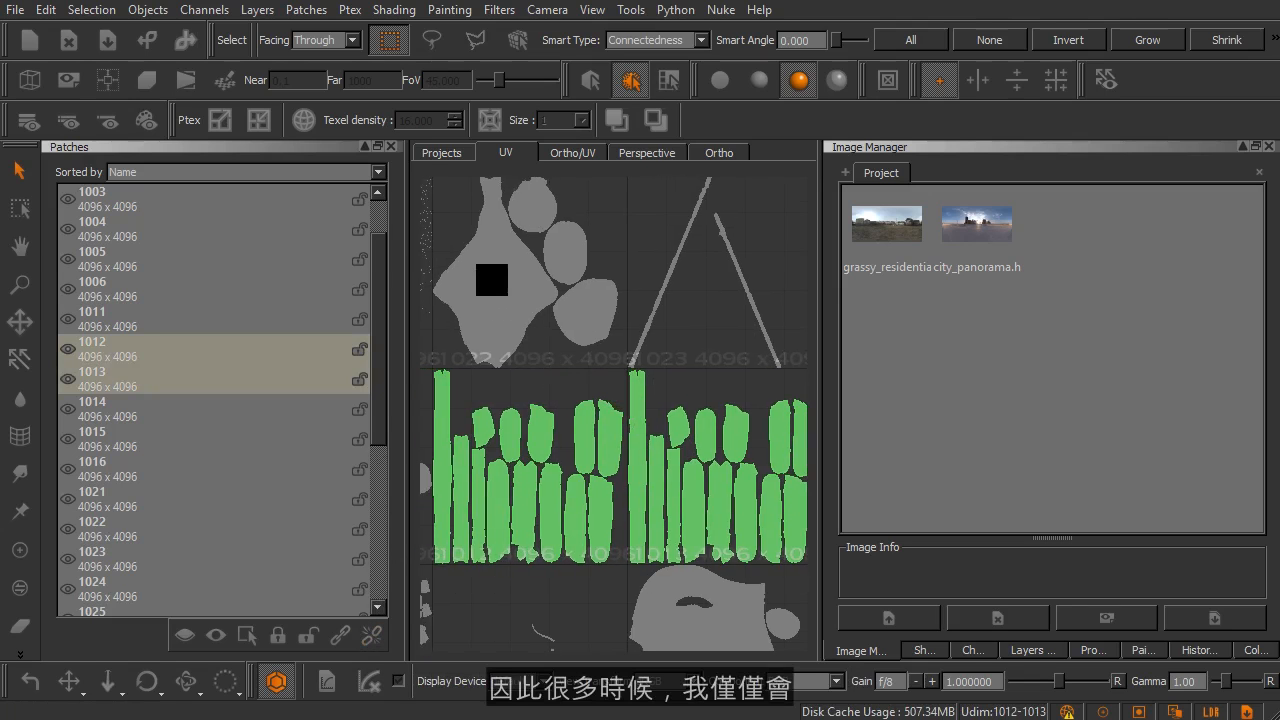
Step: Close the Patches palette and deselect patches 1012 and 1013 in the UV view
click(391, 147)
alt+middle_drag(401, 470, 386, 423)
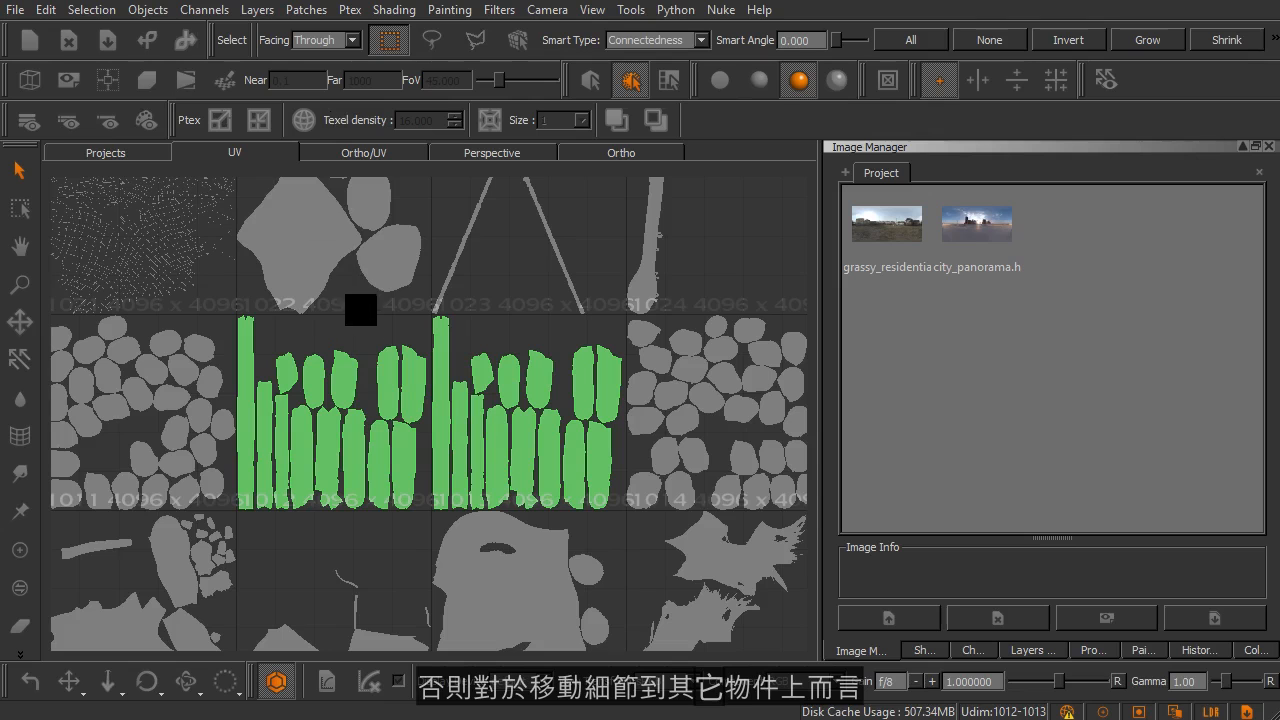
middle_drag(428, 357, 429, 409)
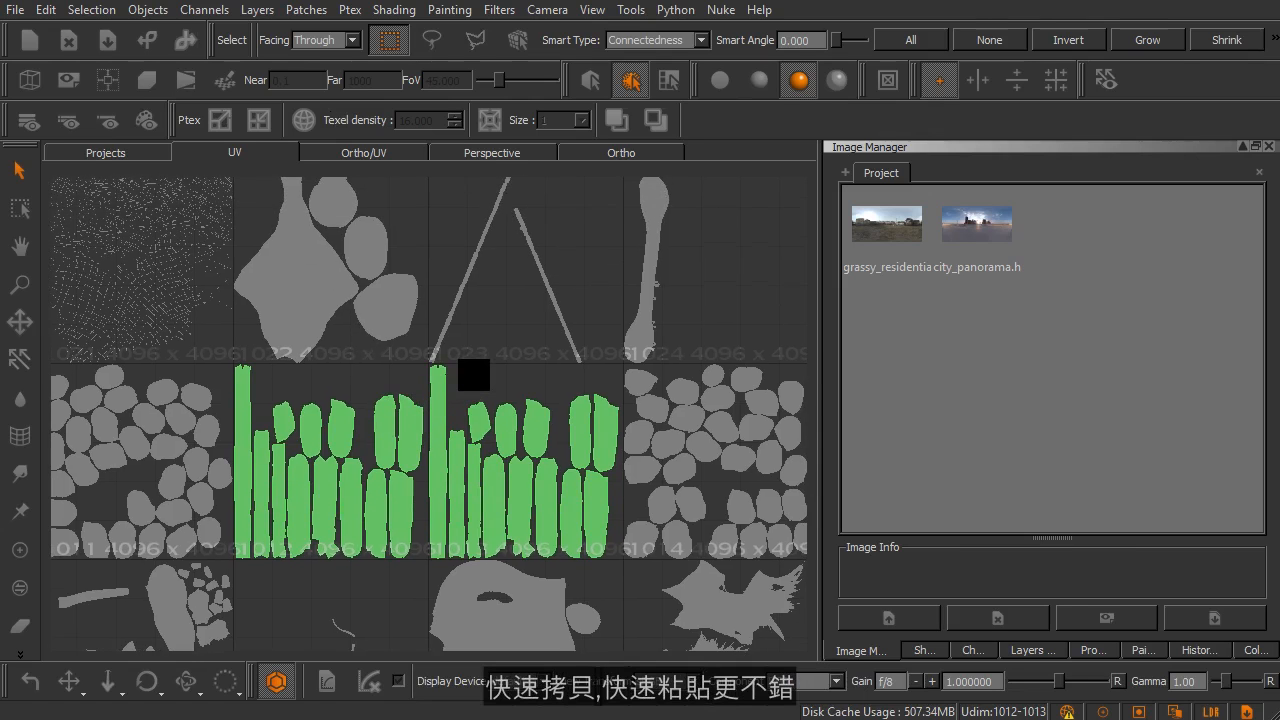
click(477, 373)
alt+middle_drag(475, 311, 472, 340)
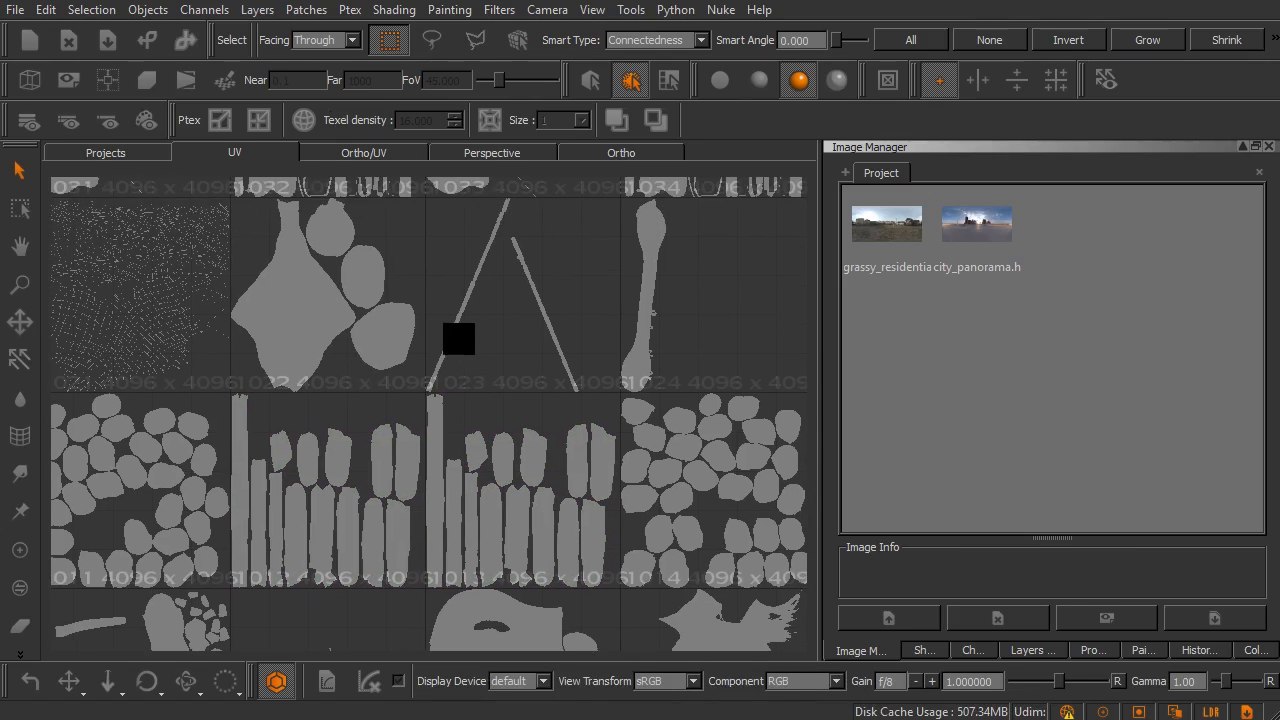
Step: Review the patch commands, including the Fill options for colours, UV mask and wireframe
click(307, 10)
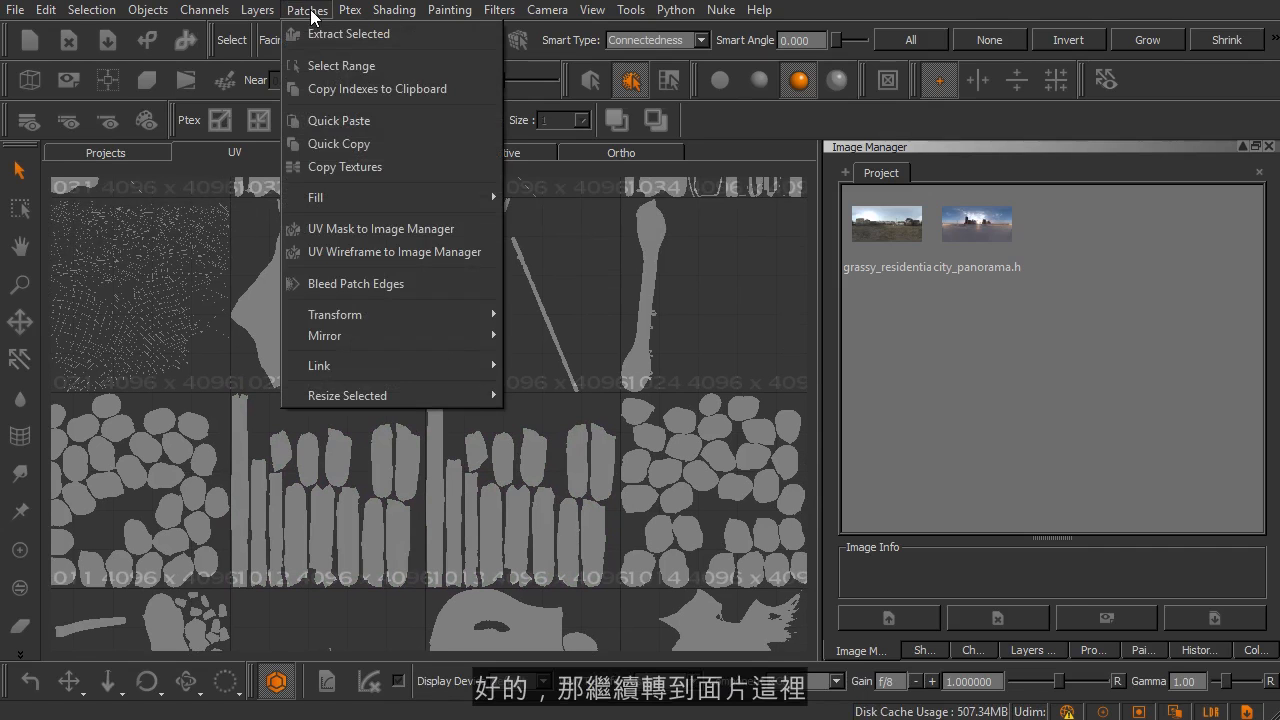
mouse_move(320, 198)
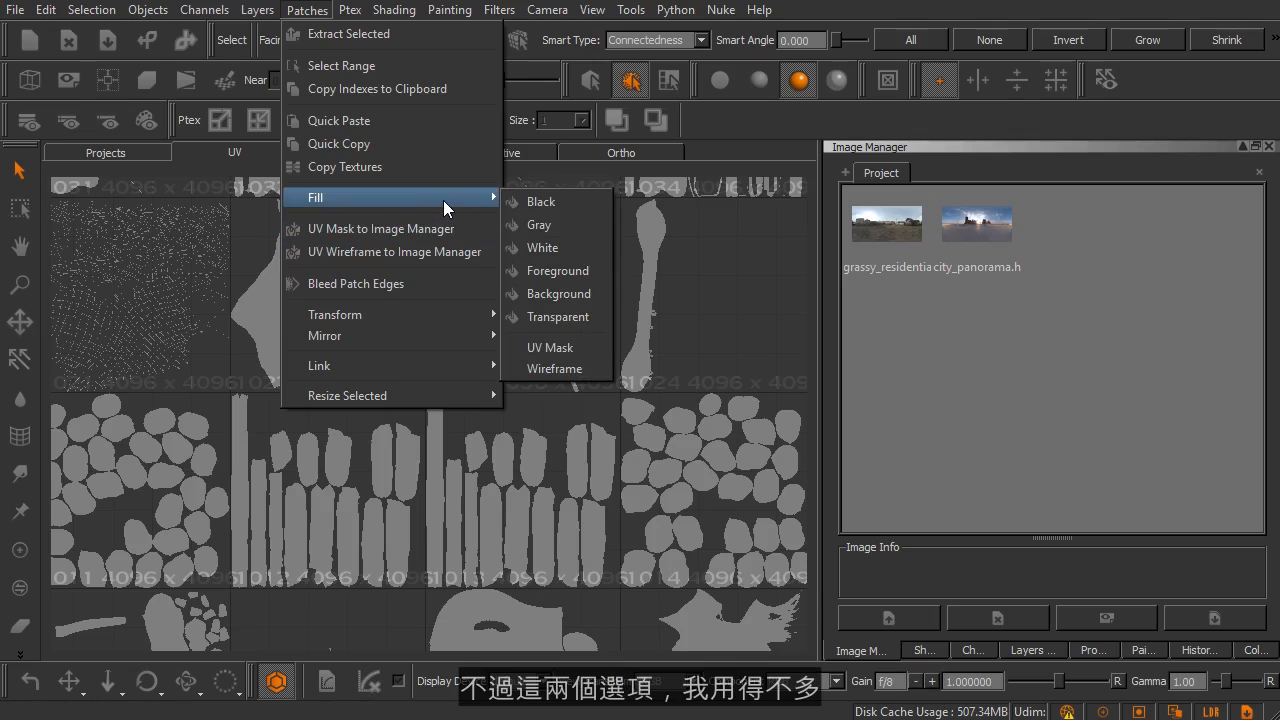
click(700, 155)
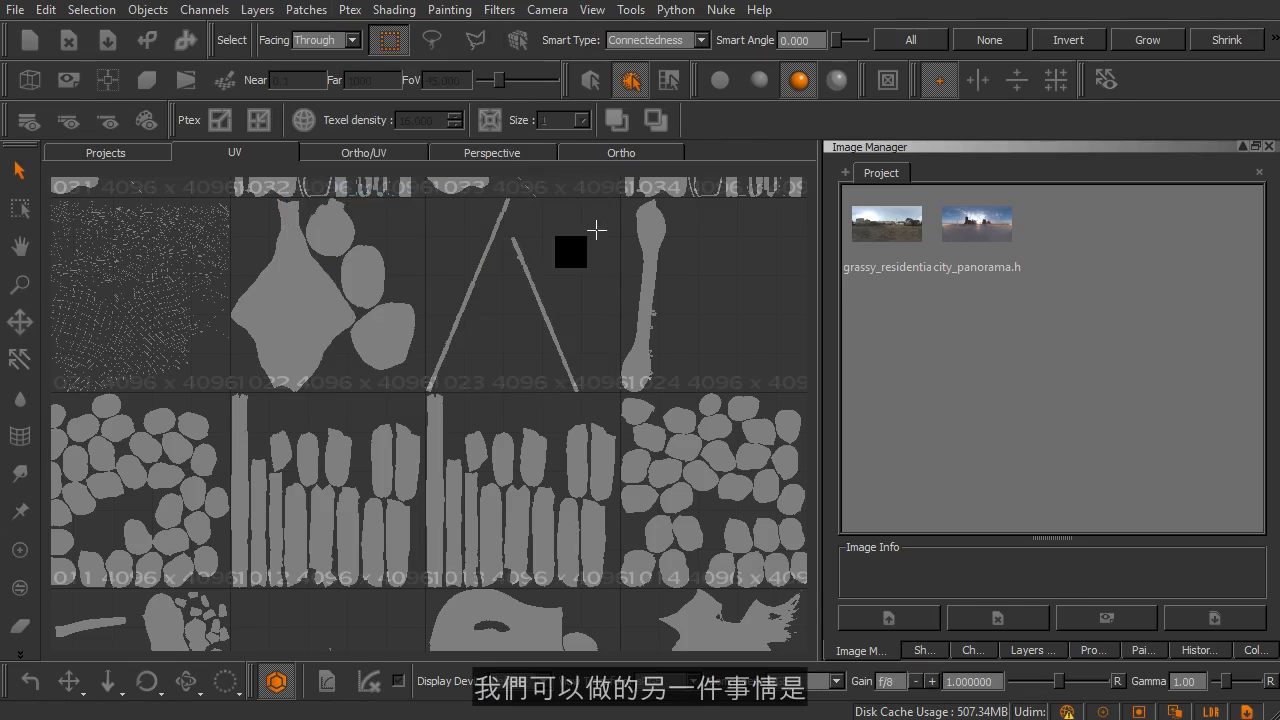
Step: Select head patch 1003 and send its UV mask to the Image Manager
middle_drag(443, 449, 539, 331)
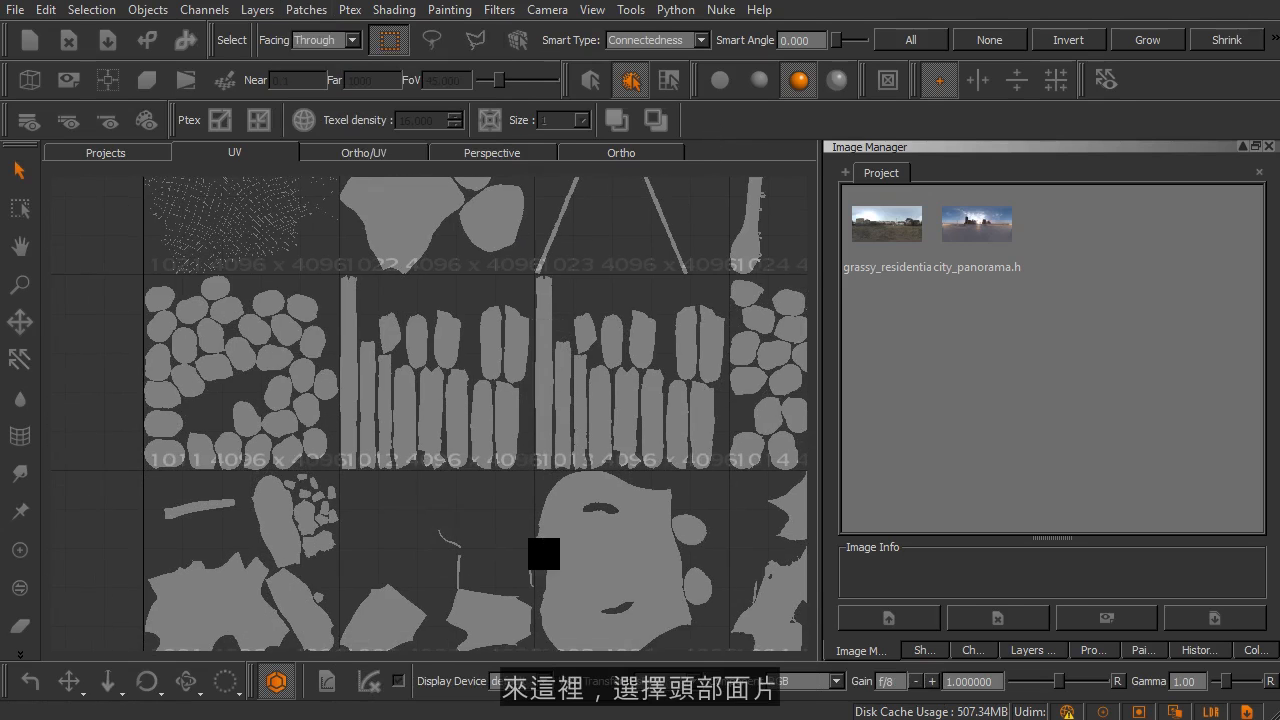
click(564, 550)
middle_drag(610, 345, 427, 320)
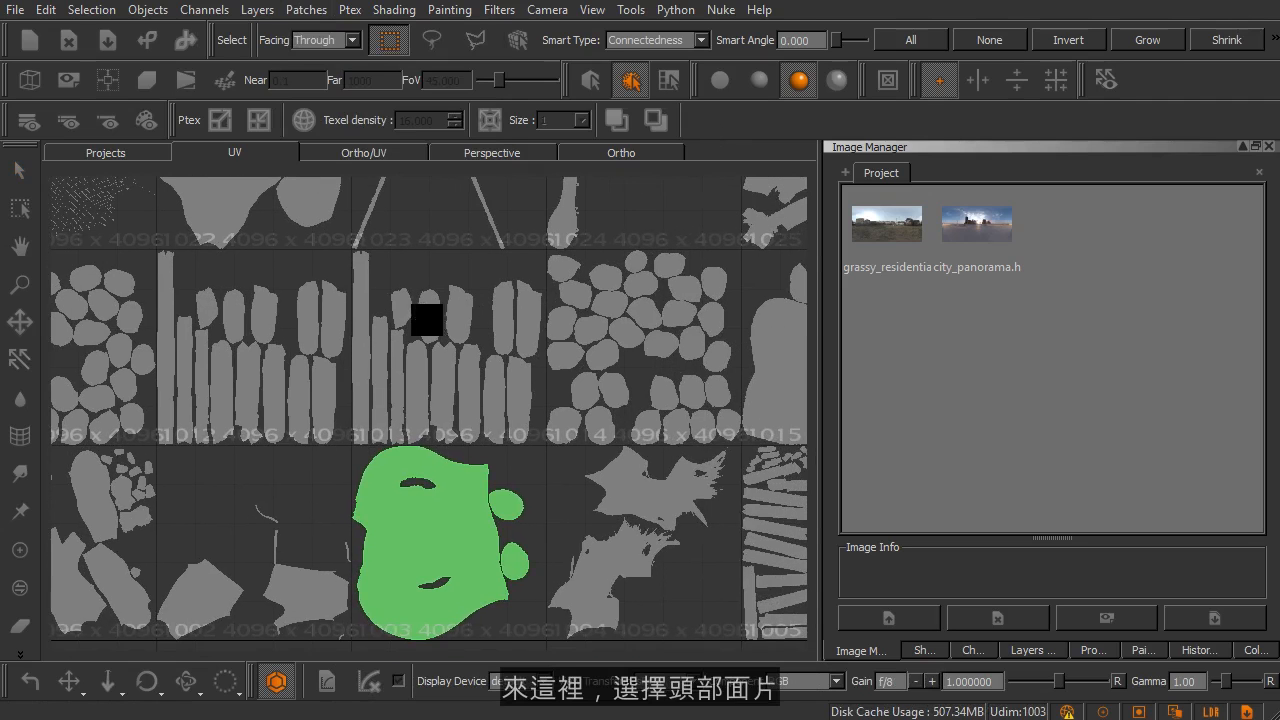
click(308, 10)
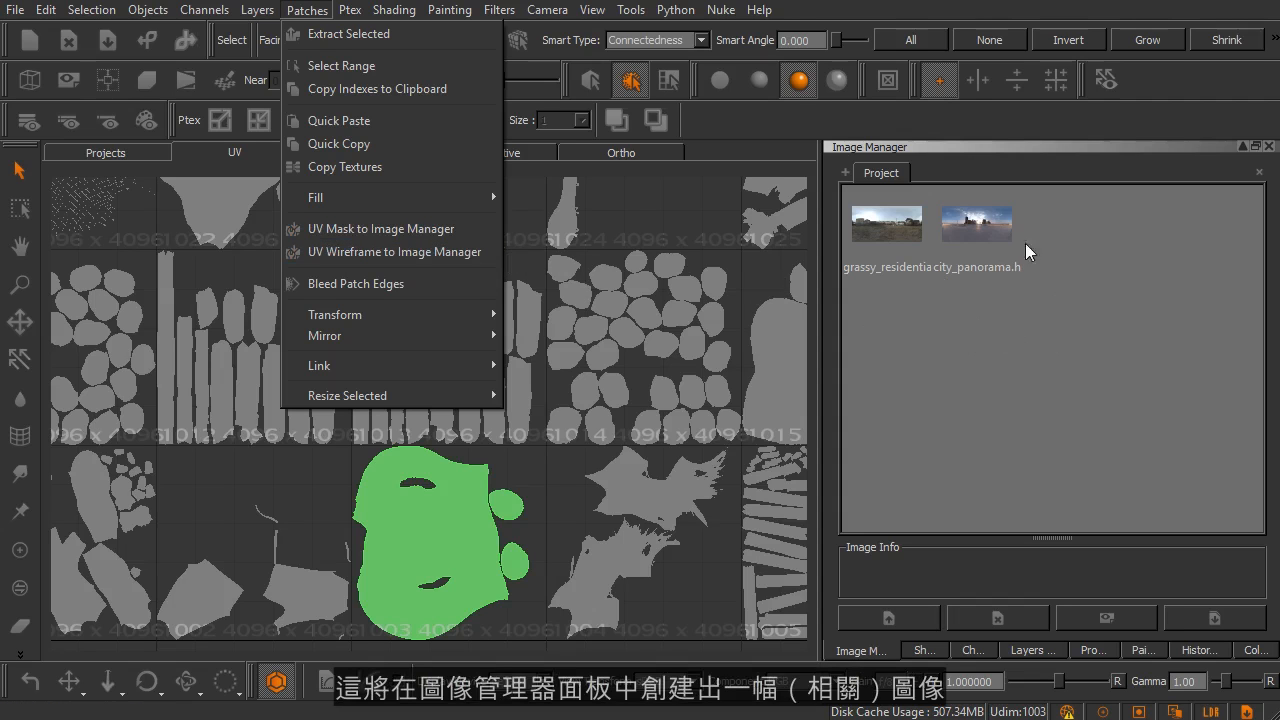
click(423, 229)
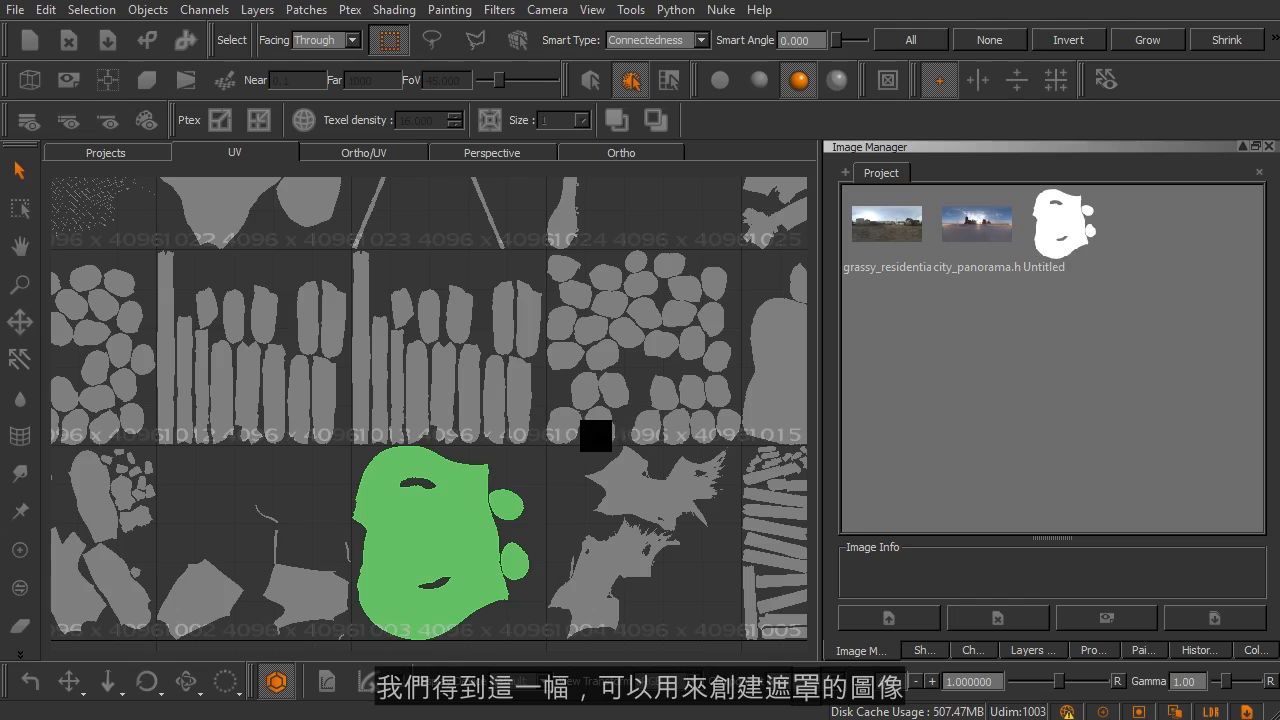
Step: Delete the head patch's UV mask image from the Image Manager
scroll(440, 525, up, 5)
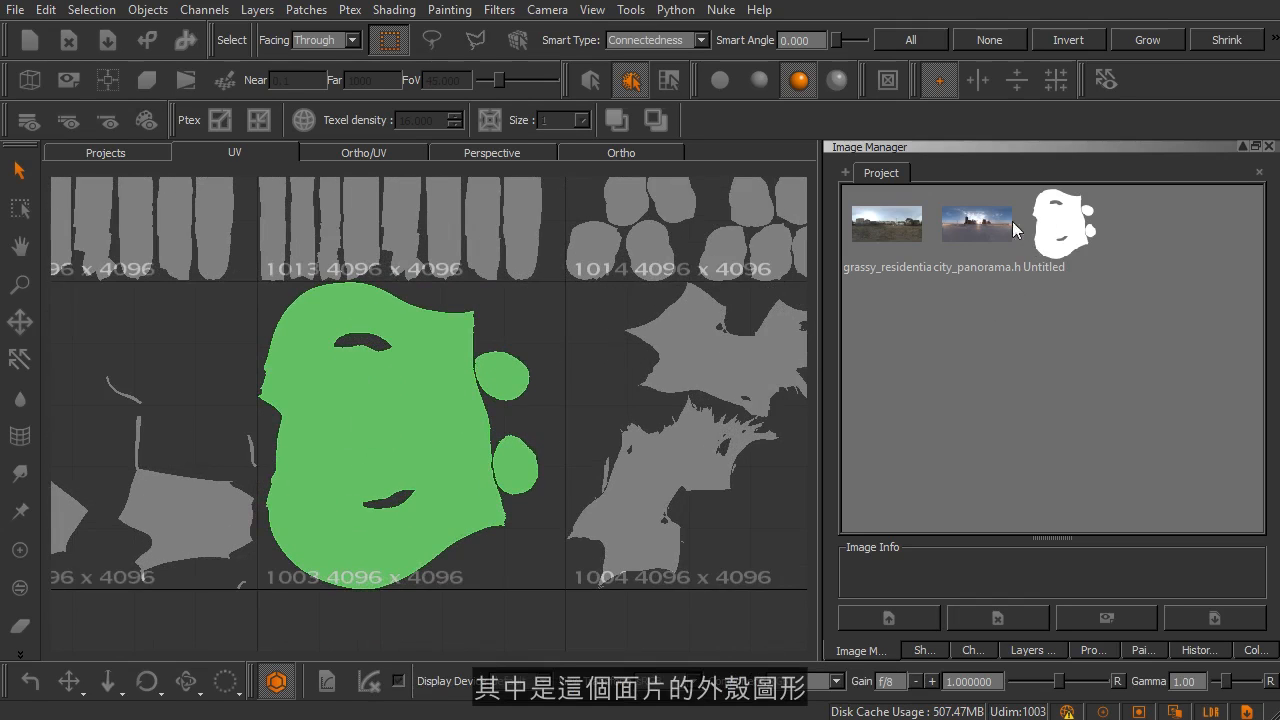
click(1062, 225)
key(Delete)
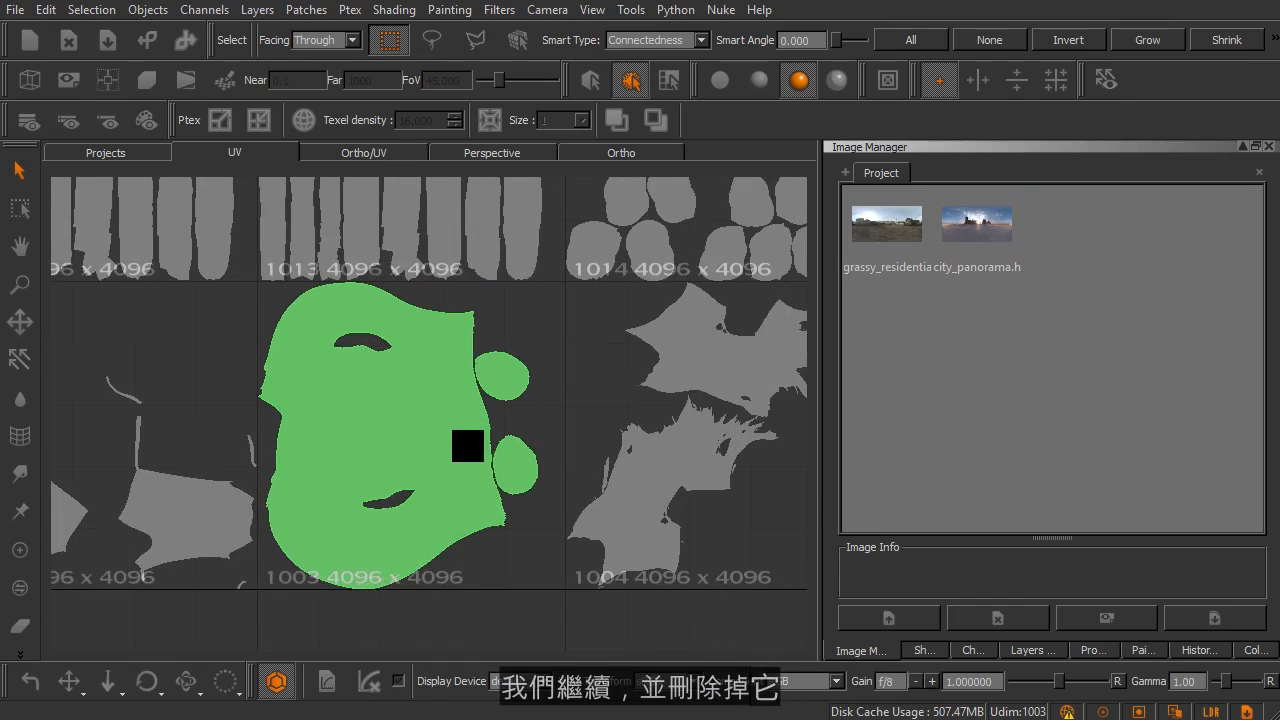
Step: Review the Transform, Mirror, Link and Resize Selected options available for the head patch
scroll(479, 420, down, 1)
alt+right_drag(479, 422, 472, 410)
click(307, 12)
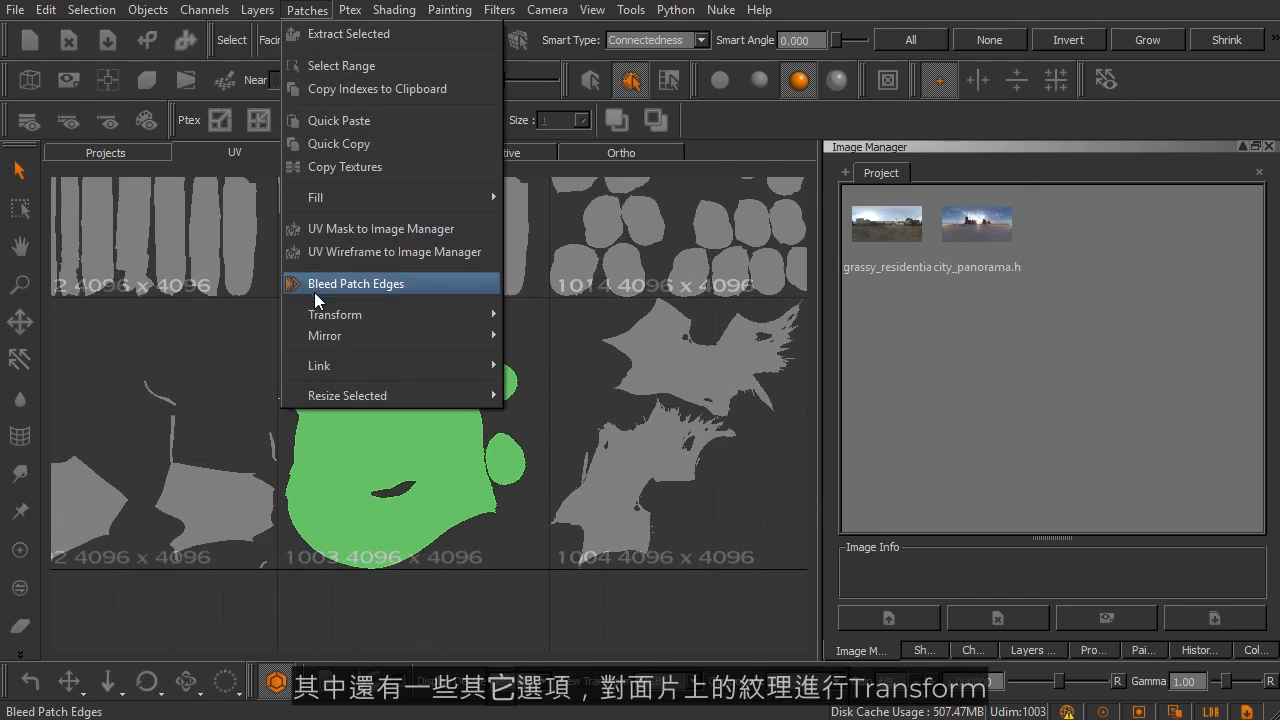
mouse_move(315, 315)
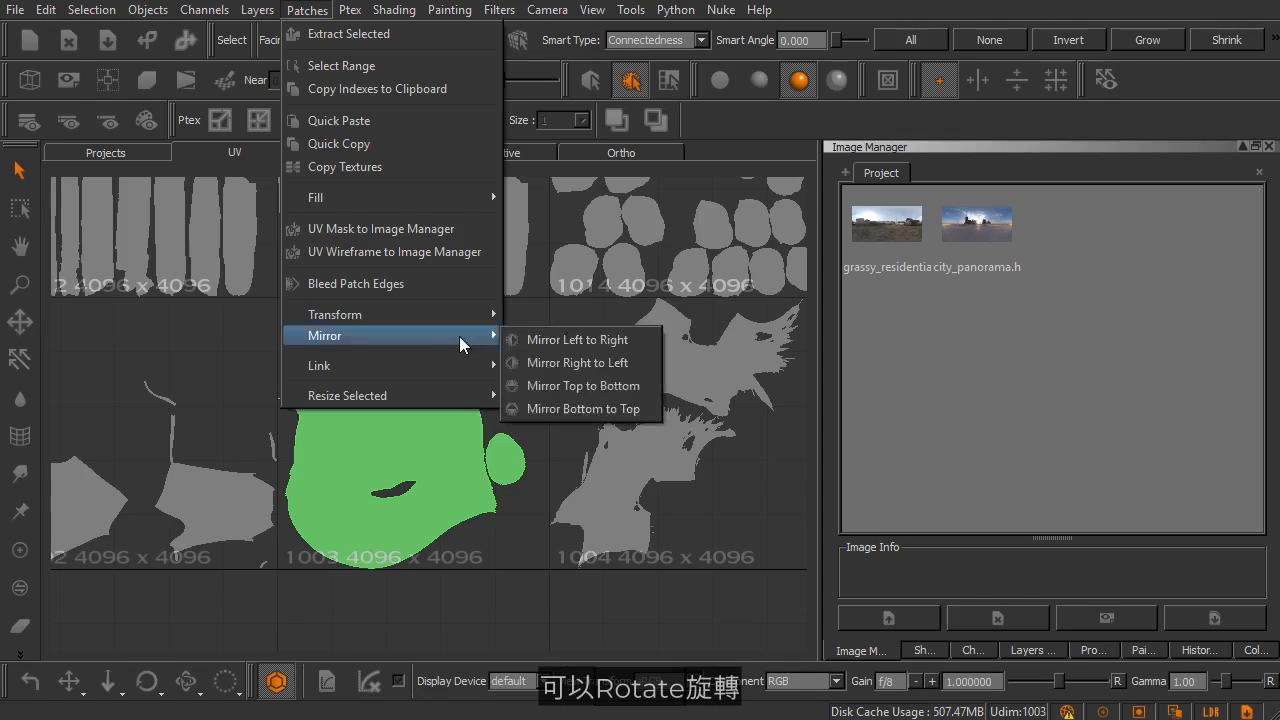
mouse_move(463, 316)
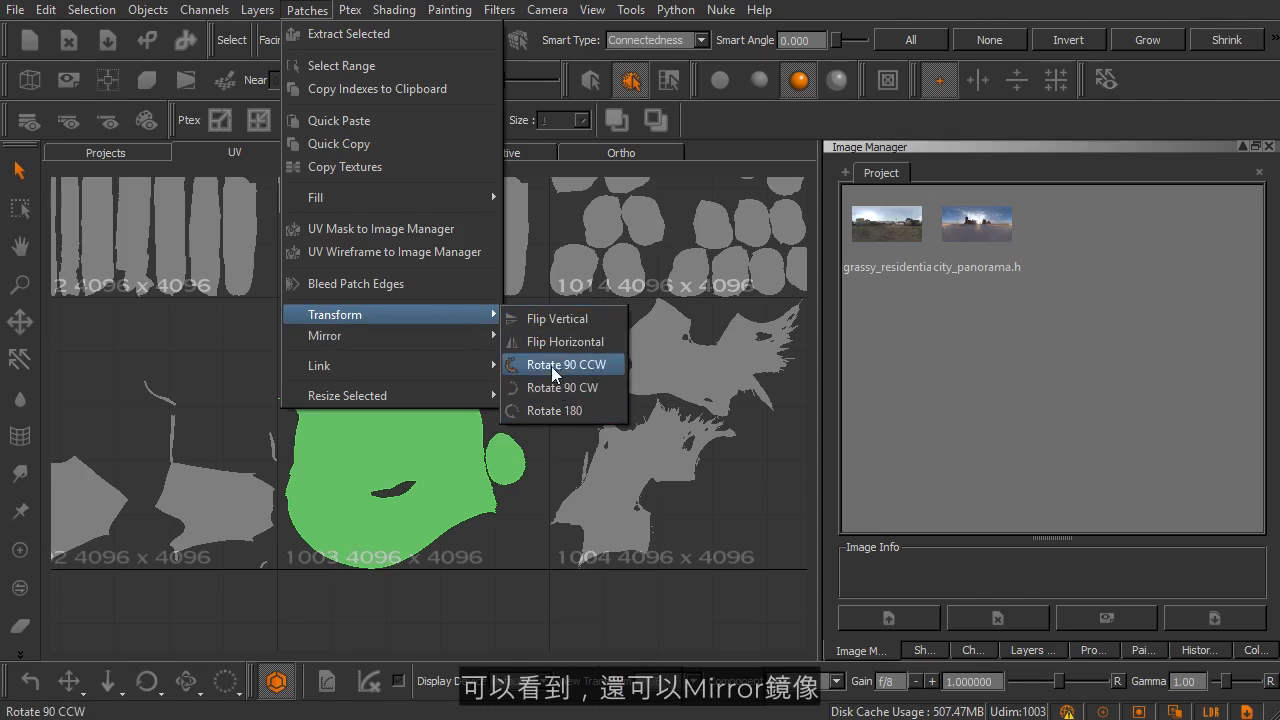
mouse_move(489, 345)
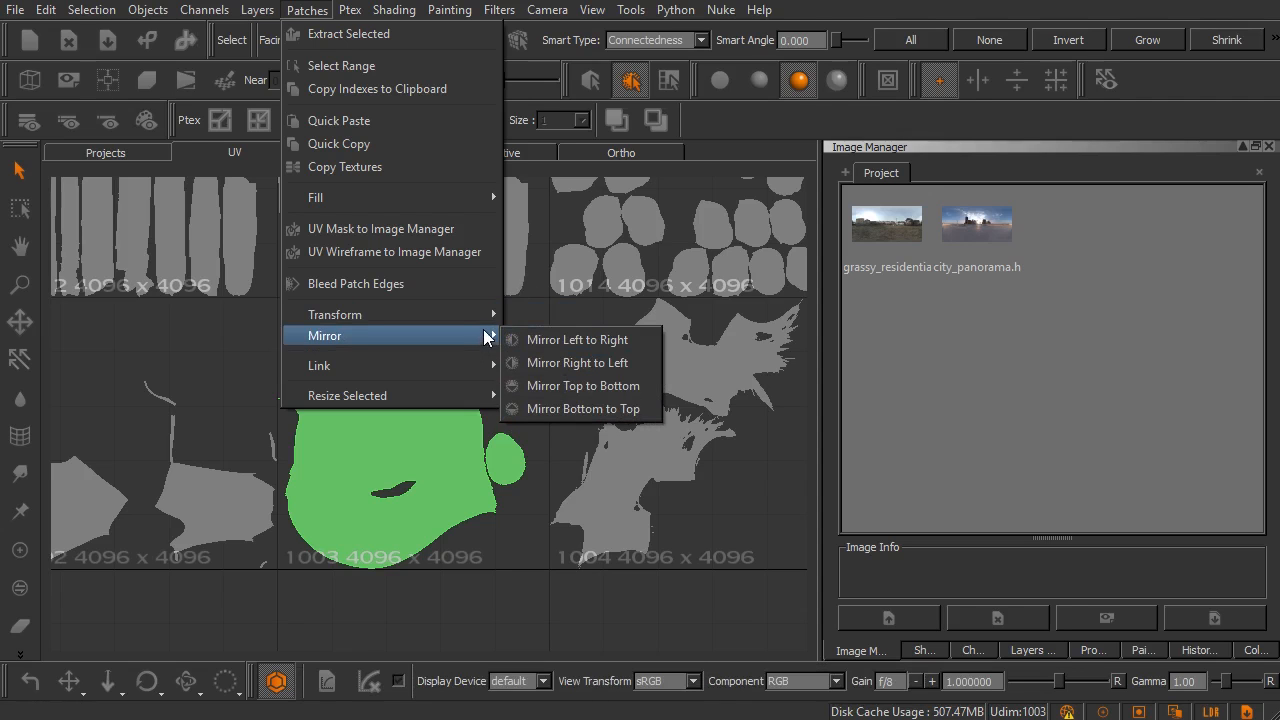
mouse_move(431, 367)
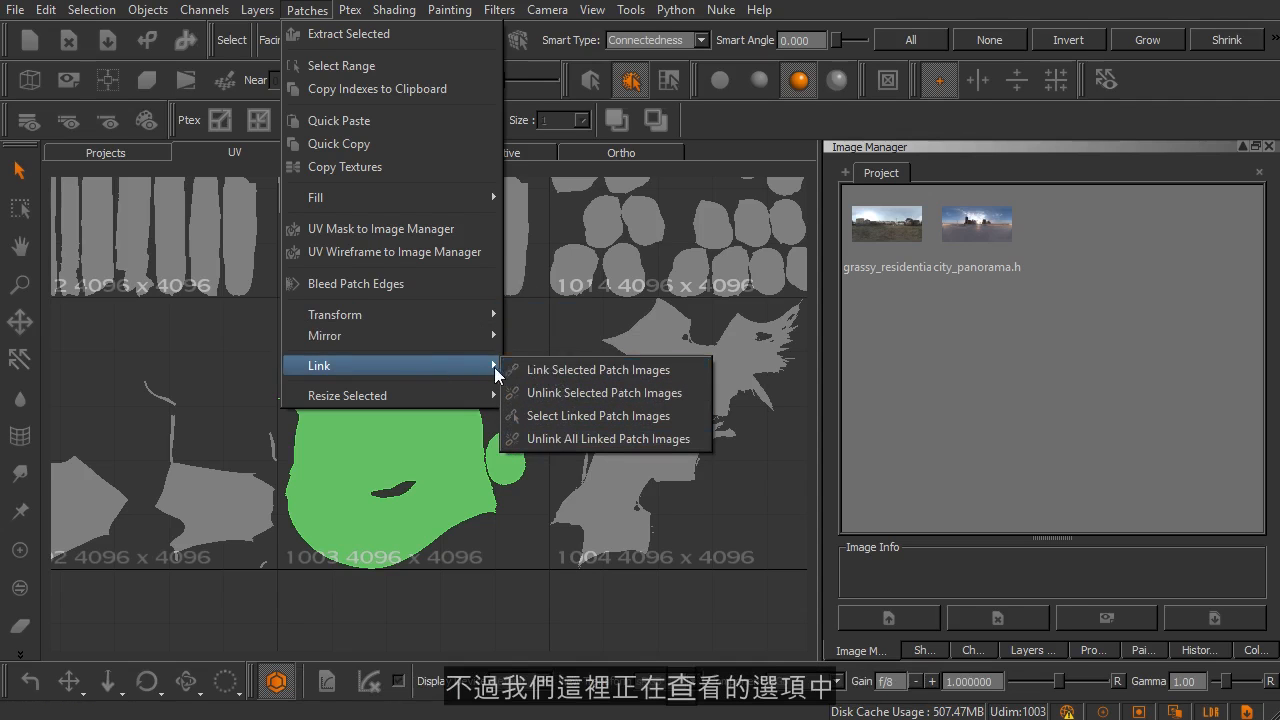
mouse_move(340, 405)
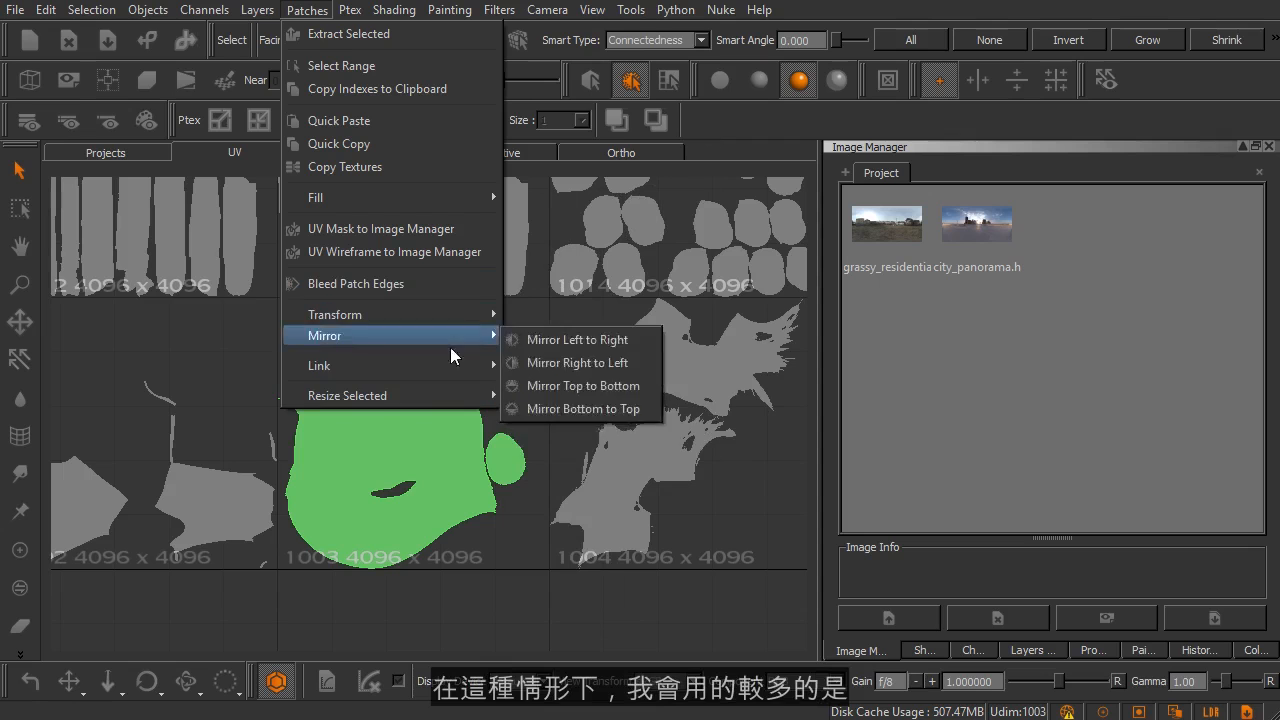
mouse_move(397, 395)
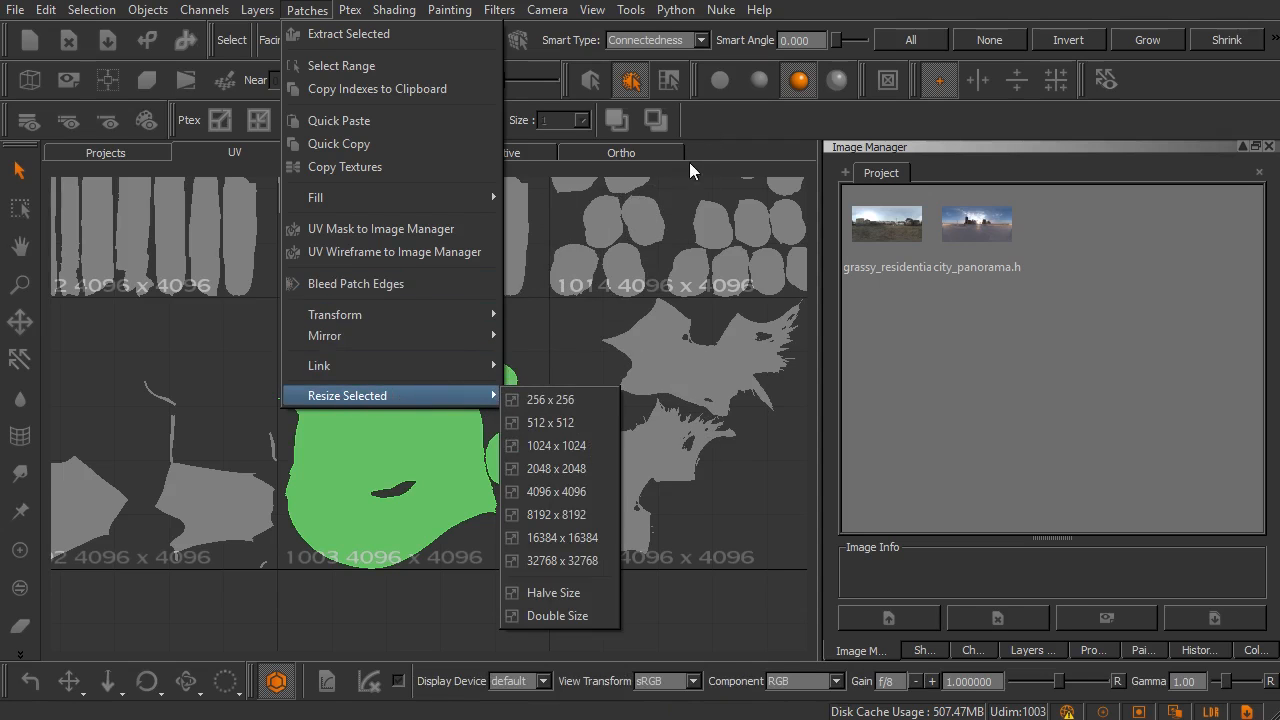
click(710, 137)
Step: Select patch 1011 and resize it to 512 x 512
alt+middle_drag(204, 322, 634, 451)
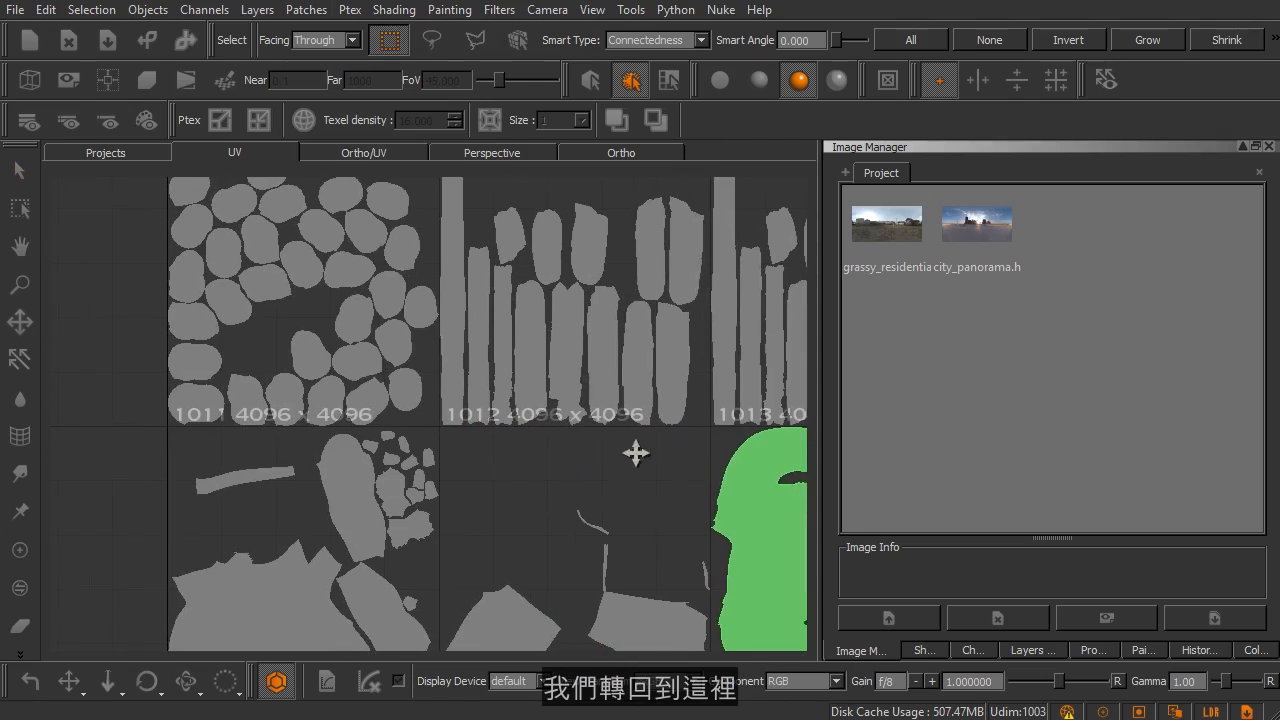
click(328, 265)
scroll(403, 388, up, 4)
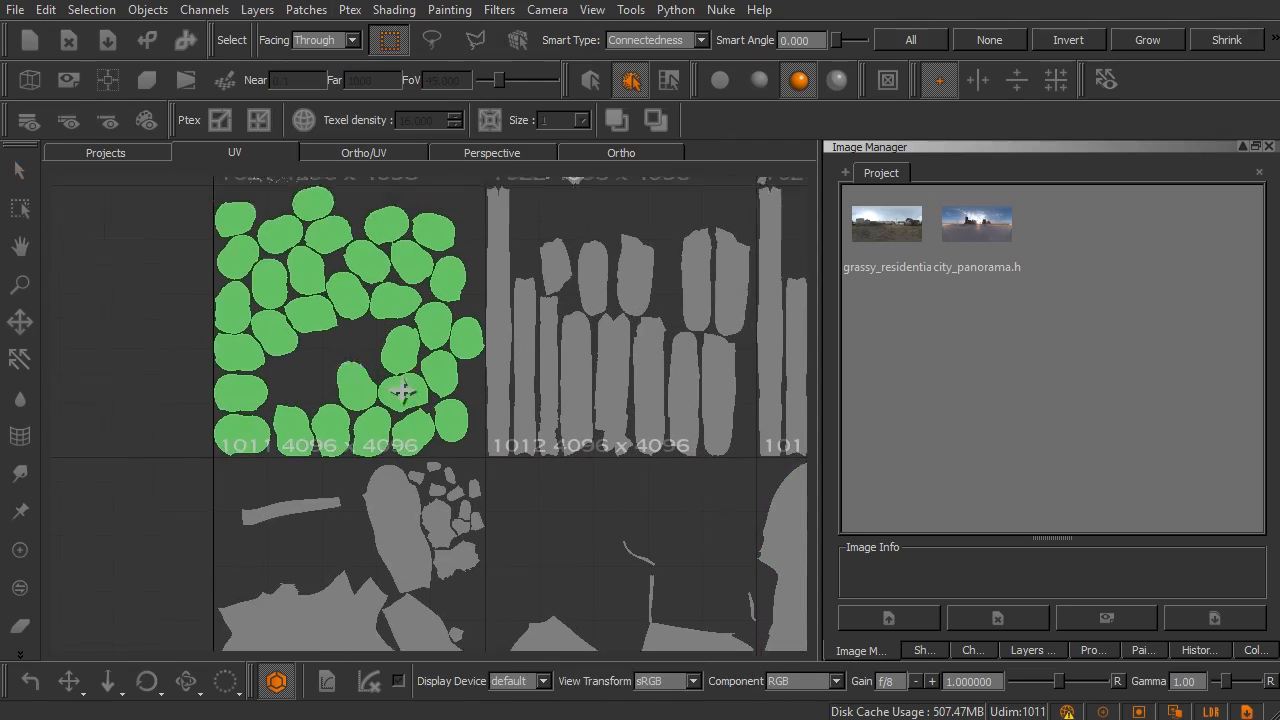
scroll(452, 396, up, 2)
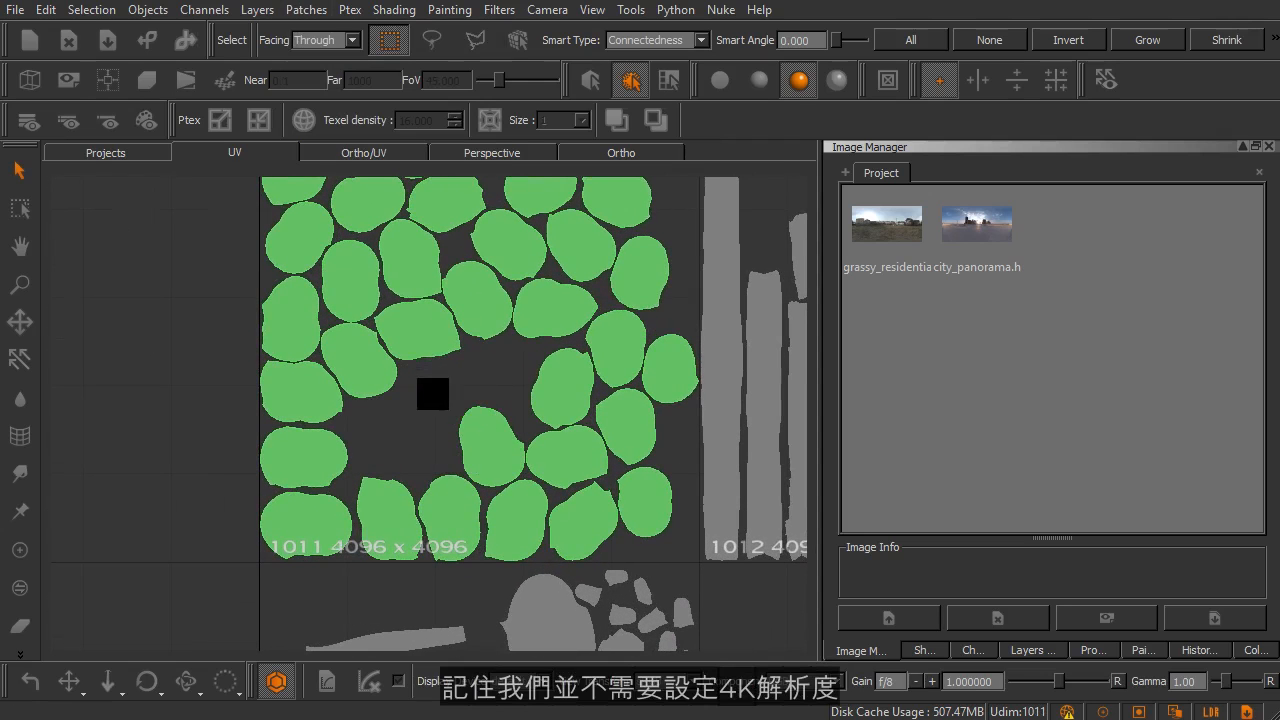
click(316, 15)
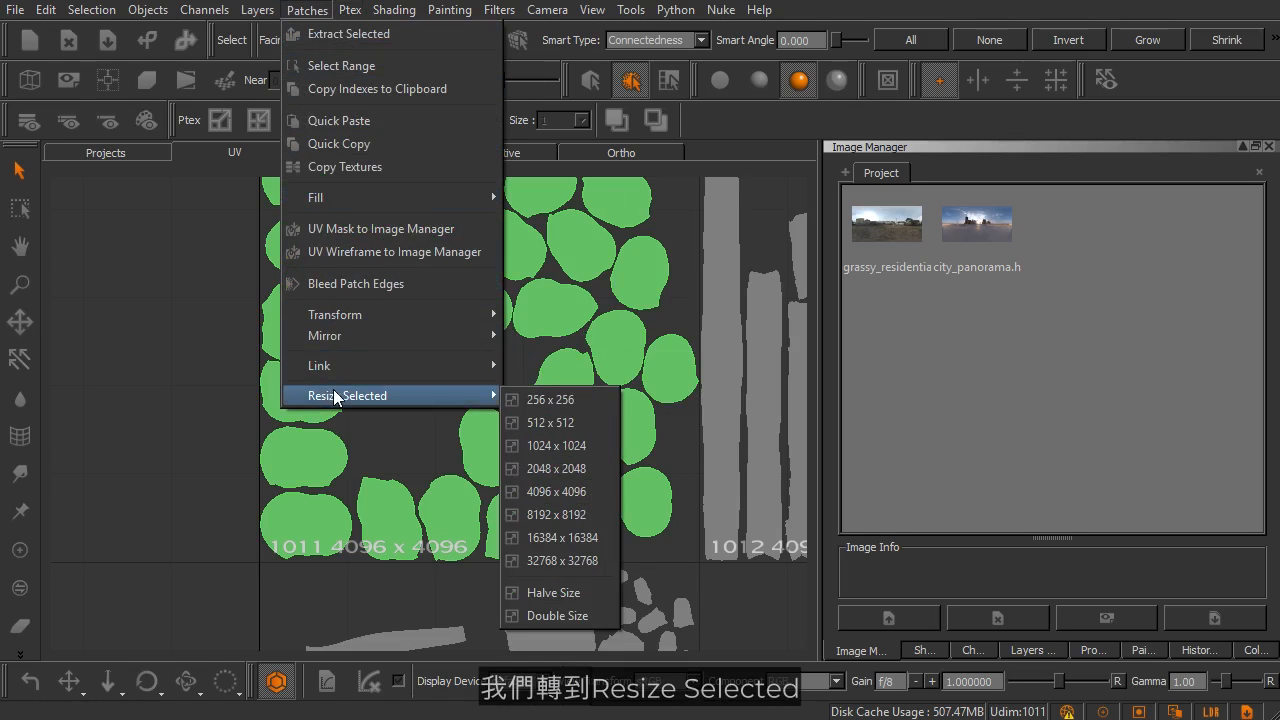
click(552, 423)
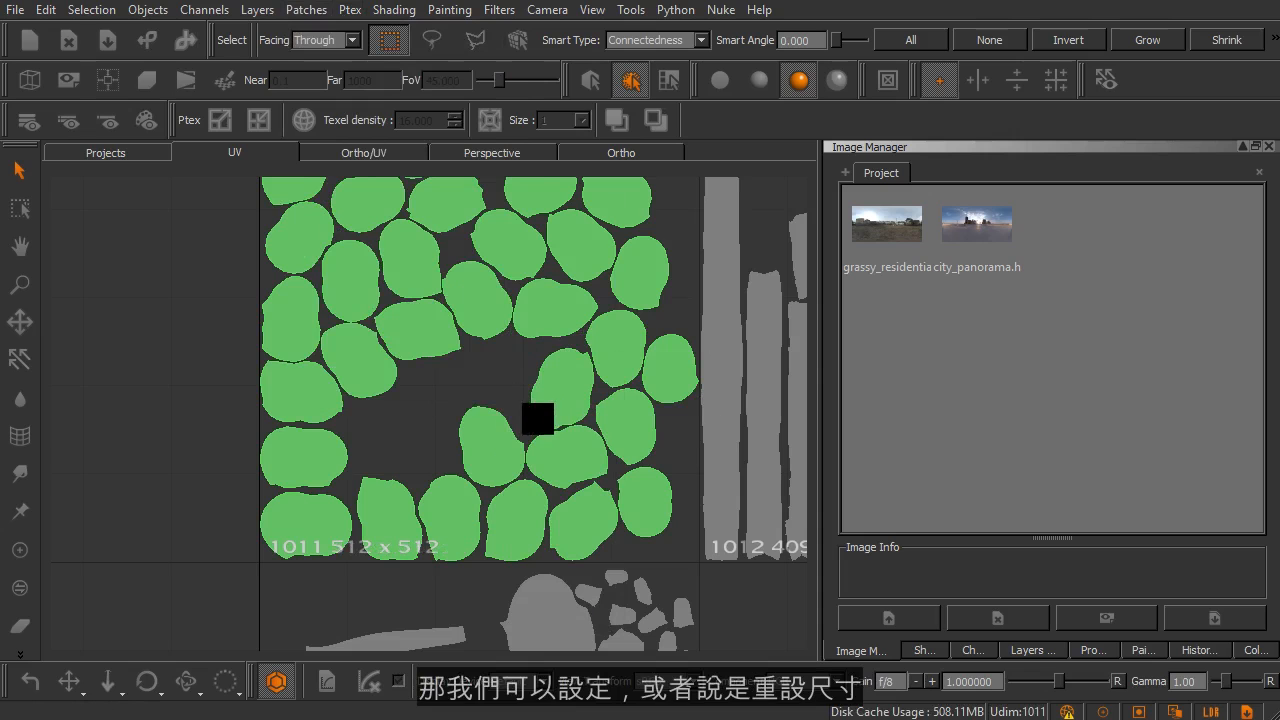
Step: Show the Channels palette to check which channel the resized patch 1011 belongs to
alt+right_drag(534, 449, 538, 469)
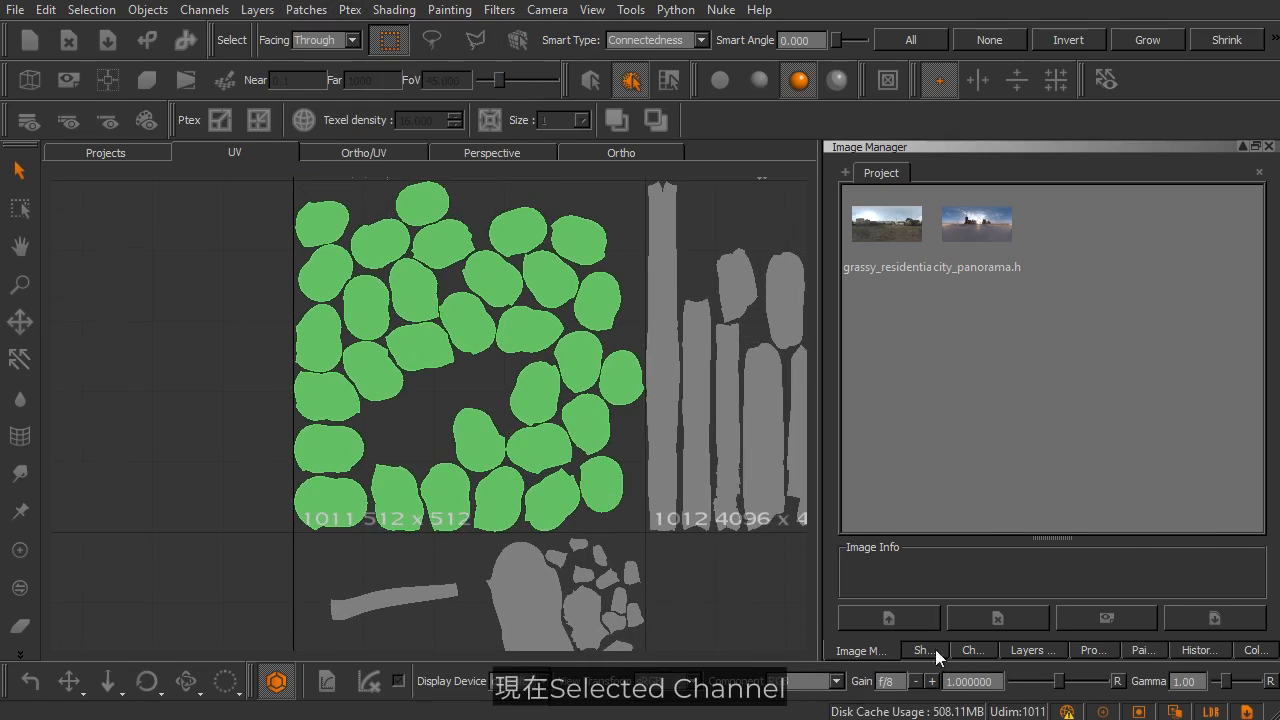
click(970, 650)
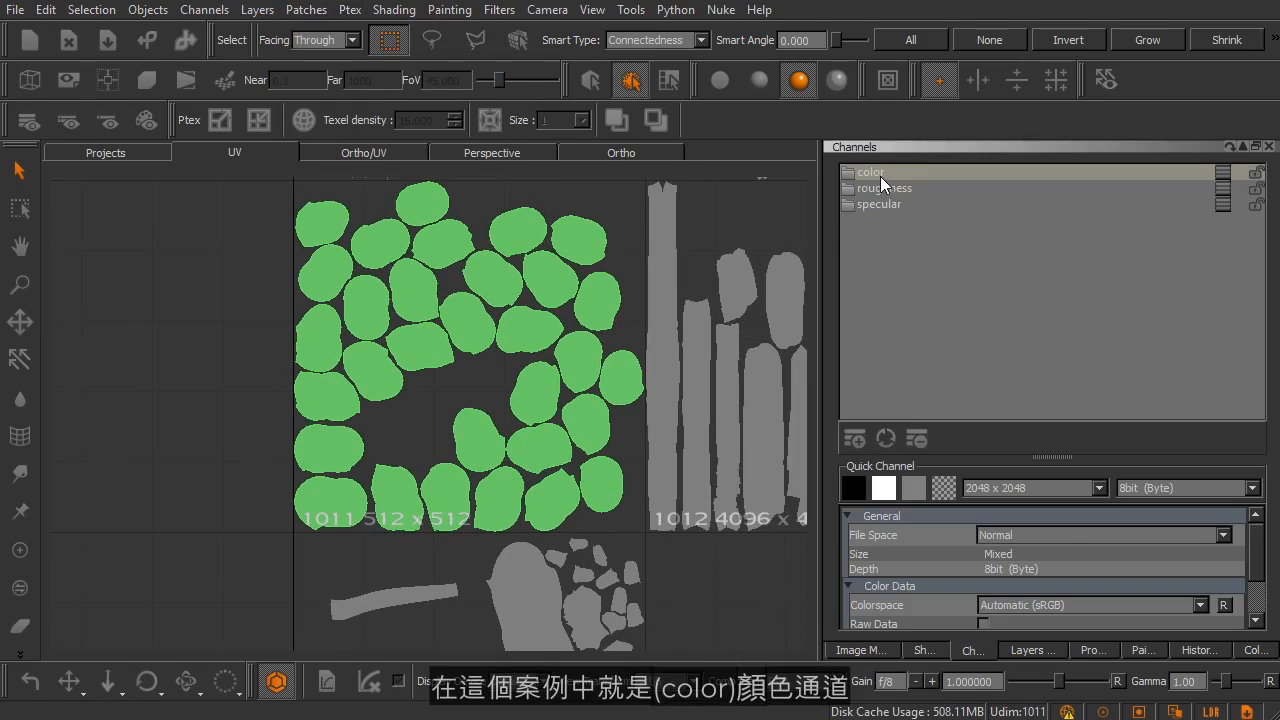
drag(880, 176, 397, 503)
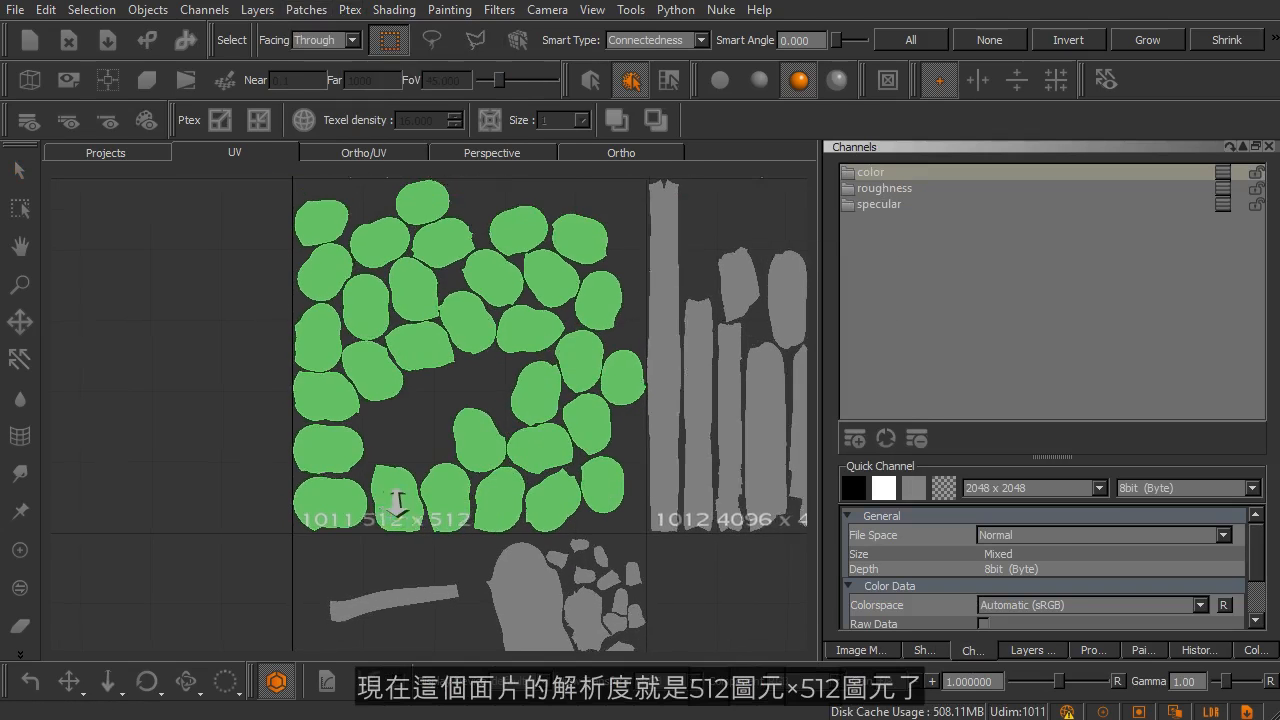
Step: Make roughness the current channel to show its own resolution for patch 1011 and the neighbouring patches
alt+right_drag(397, 503, 437, 521)
alt+middle_drag(462, 505, 436, 398)
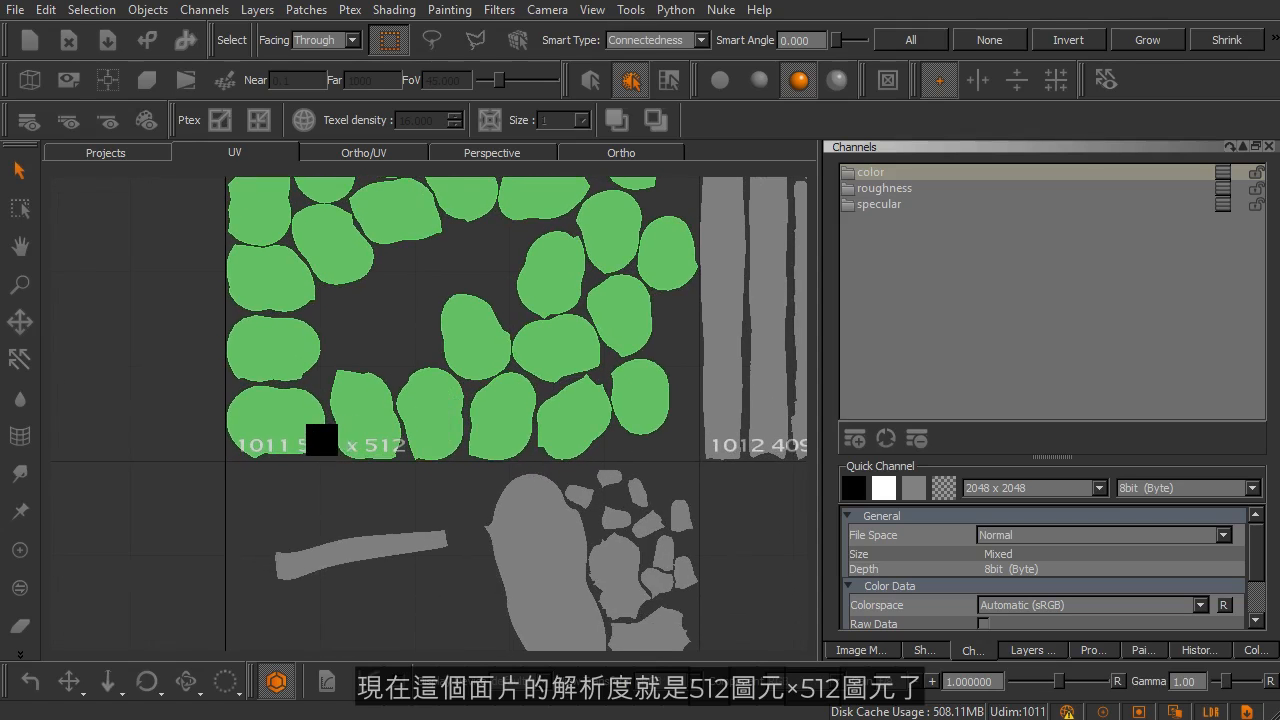
alt+middle_drag(493, 472, 313, 444)
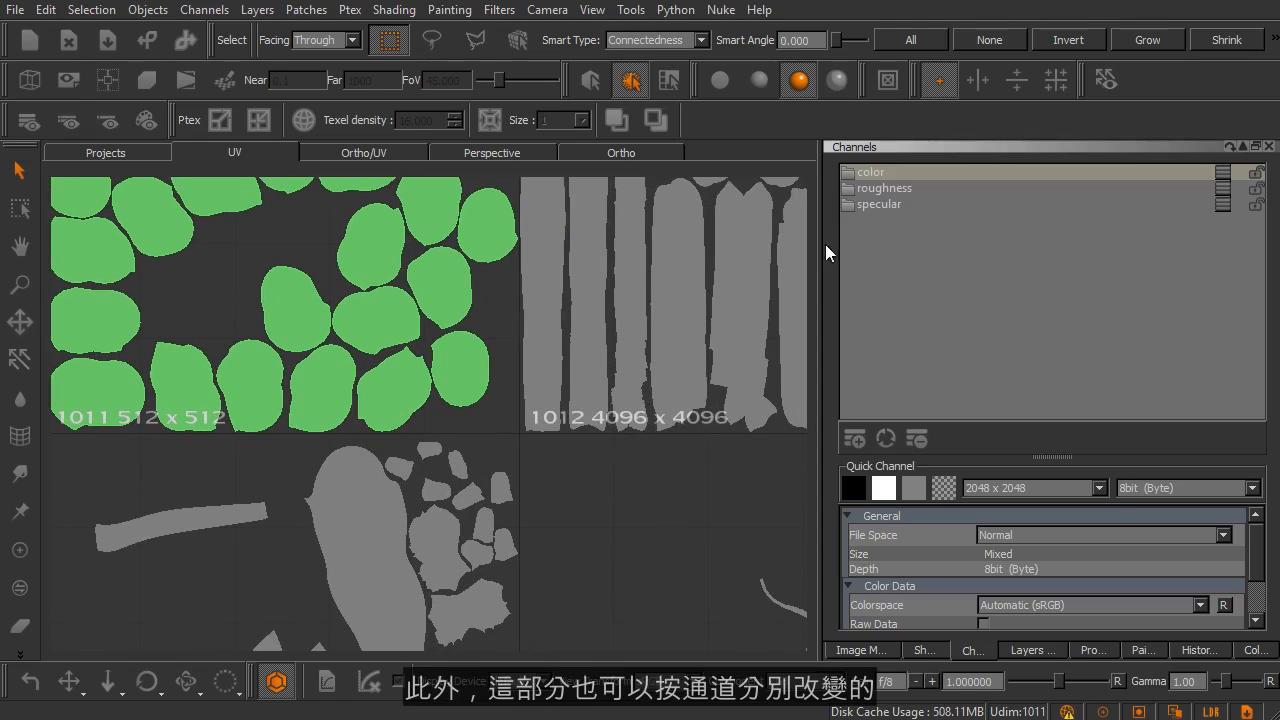
click(883, 189)
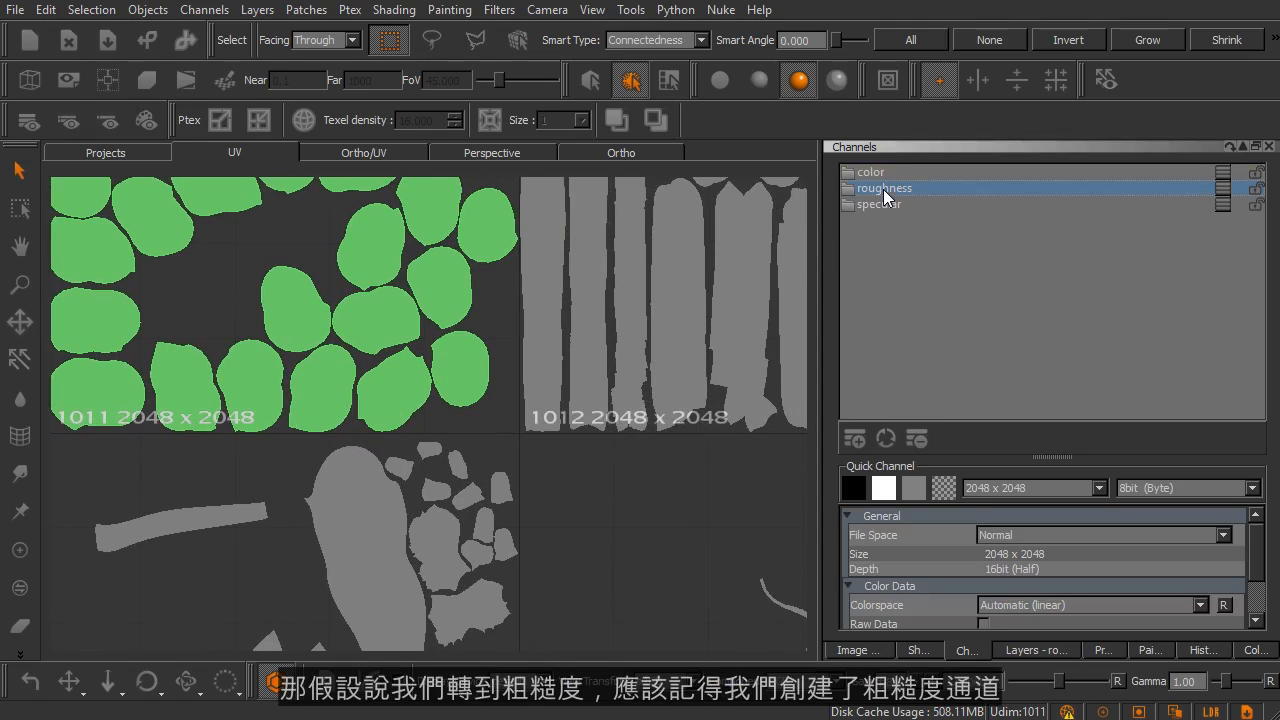
Step: Examine the resolution labels of patch 1011 and the surrounding UV patches in the roughness channel
scroll(586, 371, down, 3)
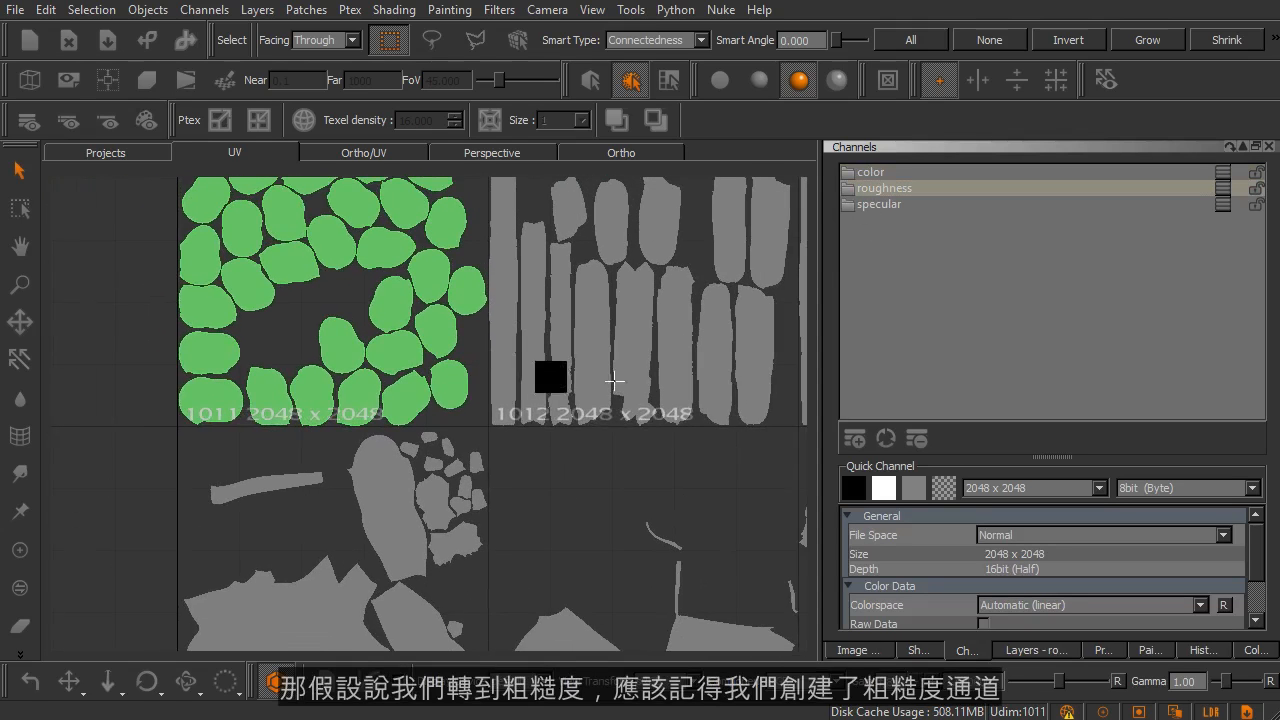
mouse_move(517, 460)
middle_down()
mouse_move(520, 323)
mouse_move(465, 370)
middle_up()
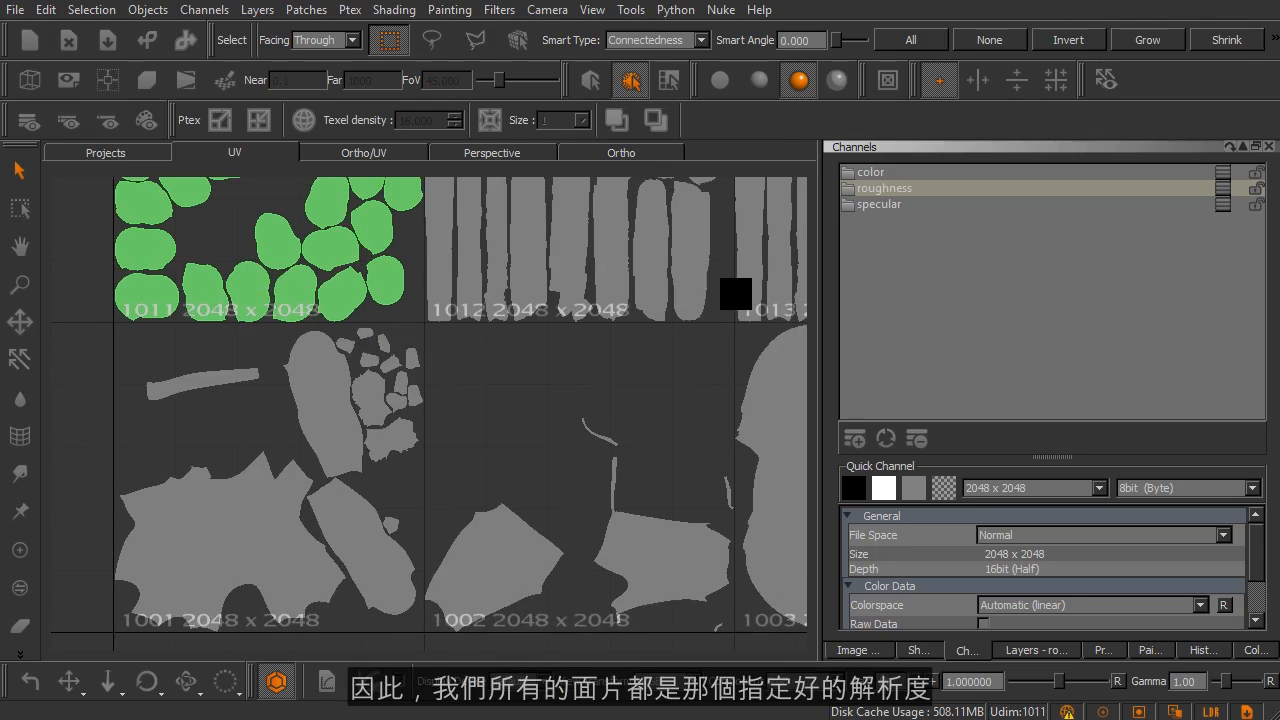
middle_drag(337, 337, 384, 454)
alt+right_drag(253, 330, 303, 364)
alt+middle_drag(288, 360, 373, 467)
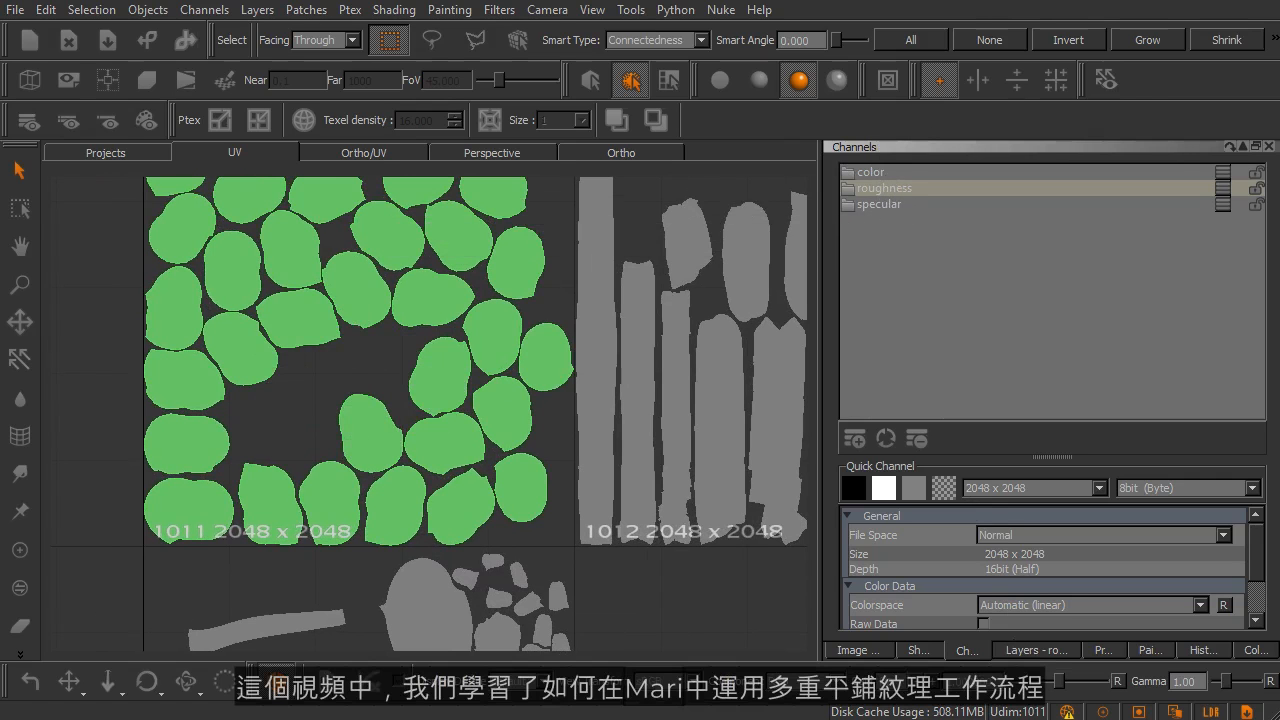
mouse_move(609, 443)
alt+right_down()
mouse_move(549, 423)
mouse_move(568, 426)
alt+right_up()
alt+middle_drag(607, 407, 534, 407)
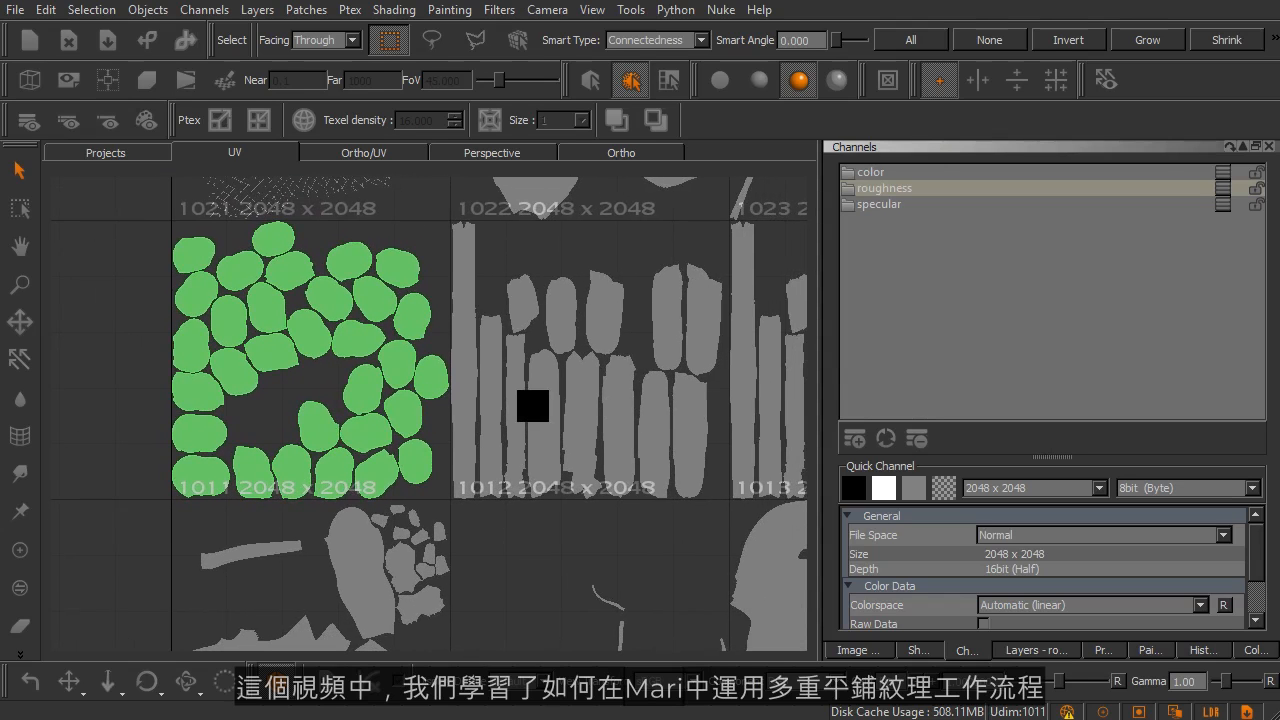